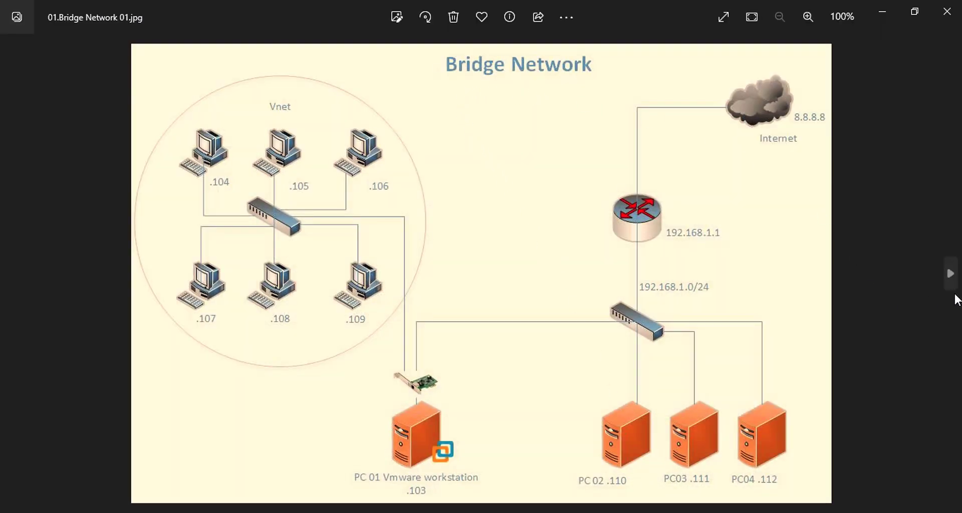
Step: Page forward twice from the Bridge Network diagram to view the images that follow it
{"action": "left_click", "coordinate": [950, 274]}
{"action": "left_click", "coordinate": [951, 274]}
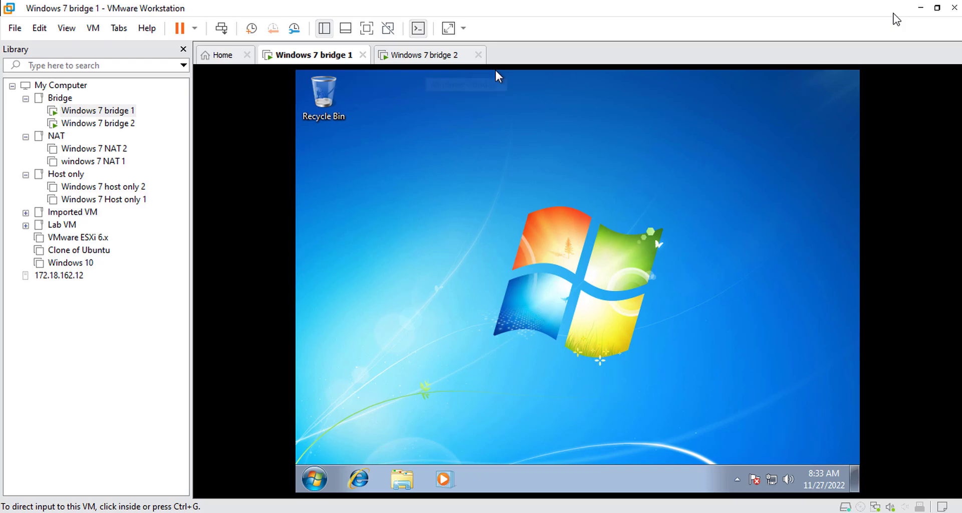
Step: Switch to VMware Workstation and open the virtual machine settings of Windows 7 bridge 1 to inspect its network adapter
{"action": "key", "text": "ctrl+Tab"}
{"action": "key", "text": "ctrl+shift+Tab"}
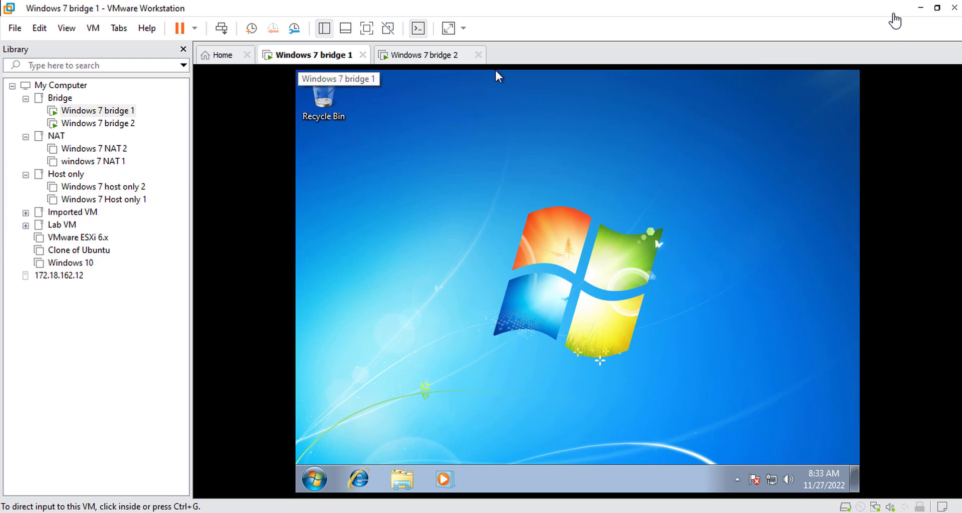
{"action": "key", "text": "shift+F10"}
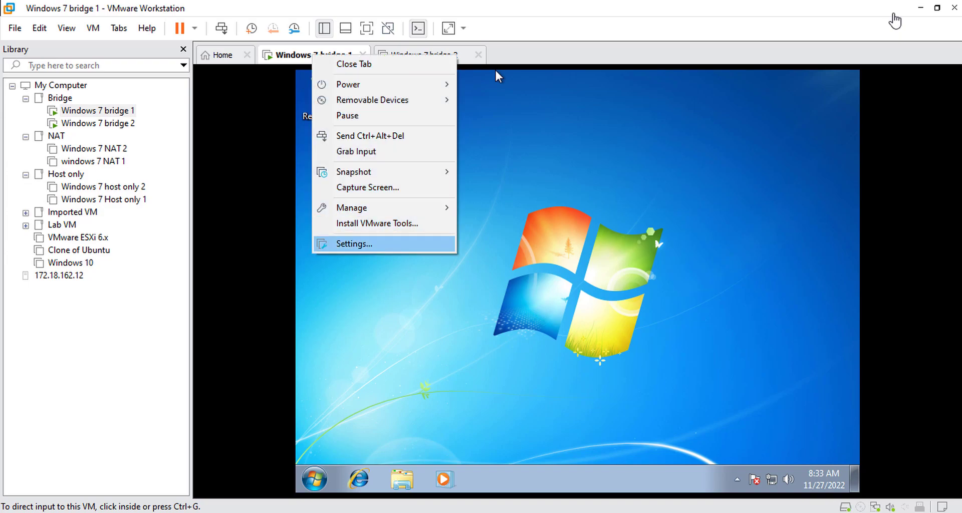
{"action": "key", "text": "Up"}
{"action": "key", "text": "Return"}
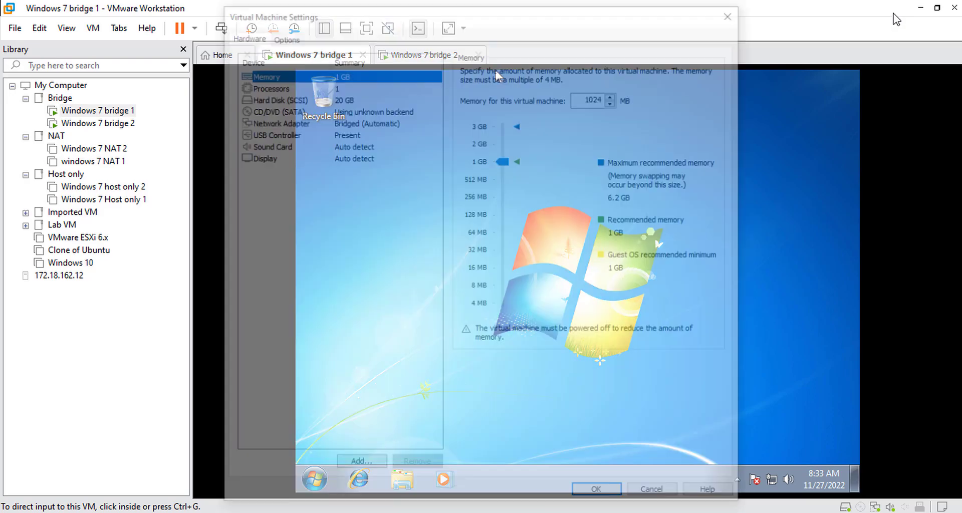
{"action": "key", "text": "n"}
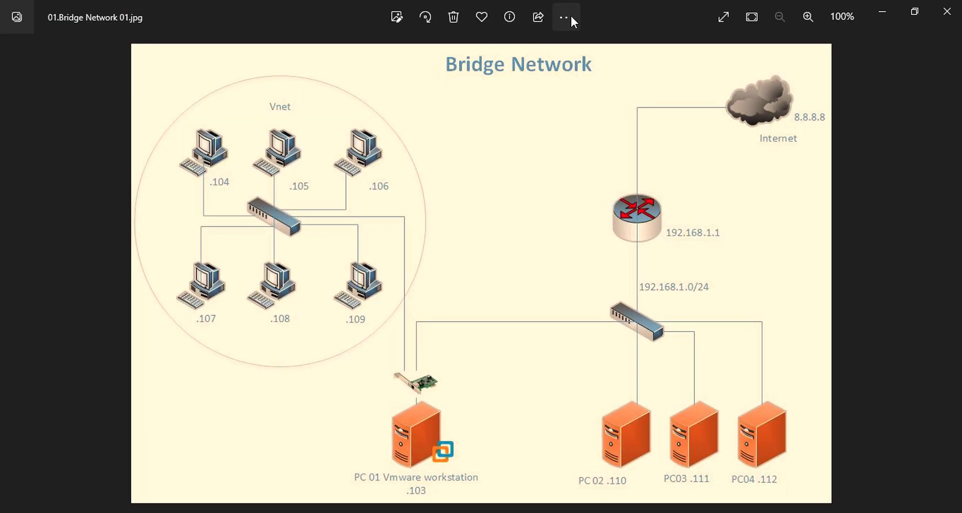
Step: Annotate the Bridge Network image in red, underlining Vnet and 192.168.1.0/24 and drawing a vertical divider between the virtual and physical networks
{"action": "left_click", "coordinate": [570, 14]}
{"action": "left_click", "coordinate": [446, 84]}
{"action": "left_click", "coordinate": [450, 59]}
{"action": "left_click", "coordinate": [214, 230]}
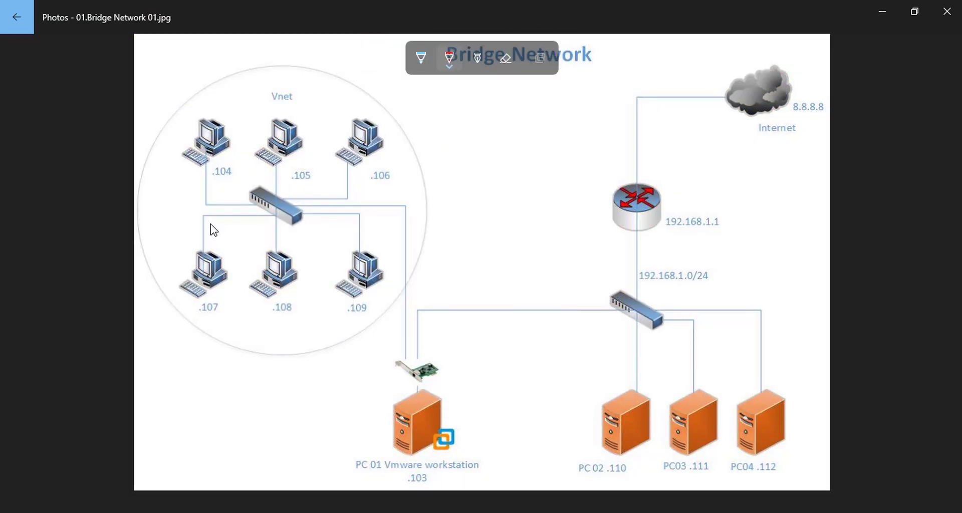
{"action": "left_click_drag", "start_coordinate": [267, 105], "coordinate": [315, 106]}
{"action": "left_click_drag", "start_coordinate": [519, 103], "coordinate": [529, 236]}
{"action": "left_click_drag", "start_coordinate": [533, 268], "coordinate": [522, 489]}
{"action": "left_click_drag", "start_coordinate": [579, 119], "coordinate": [602, 120]}
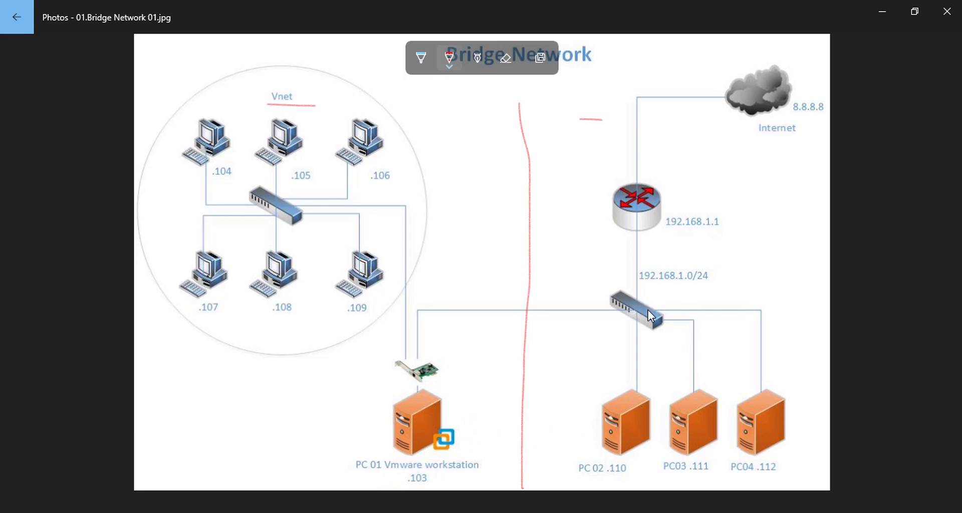
{"action": "left_click_drag", "start_coordinate": [648, 287], "coordinate": [697, 284]}
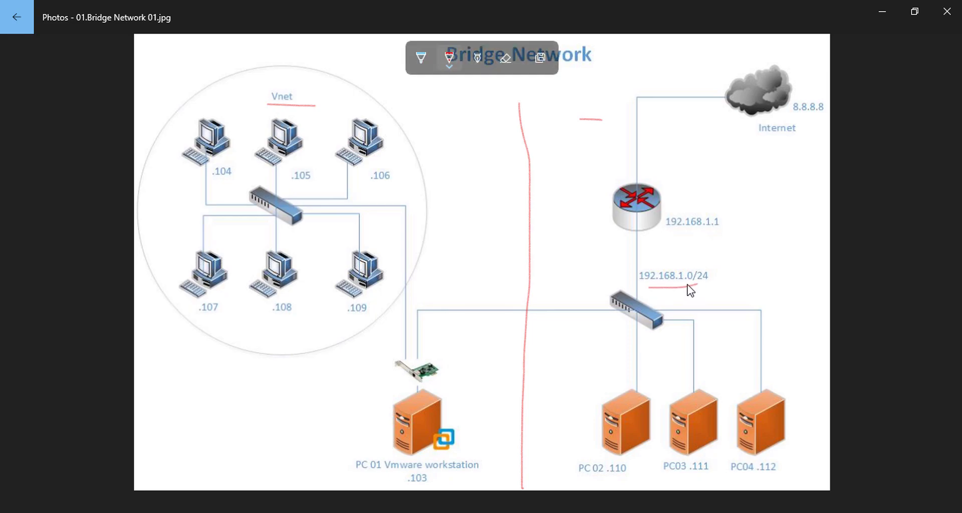
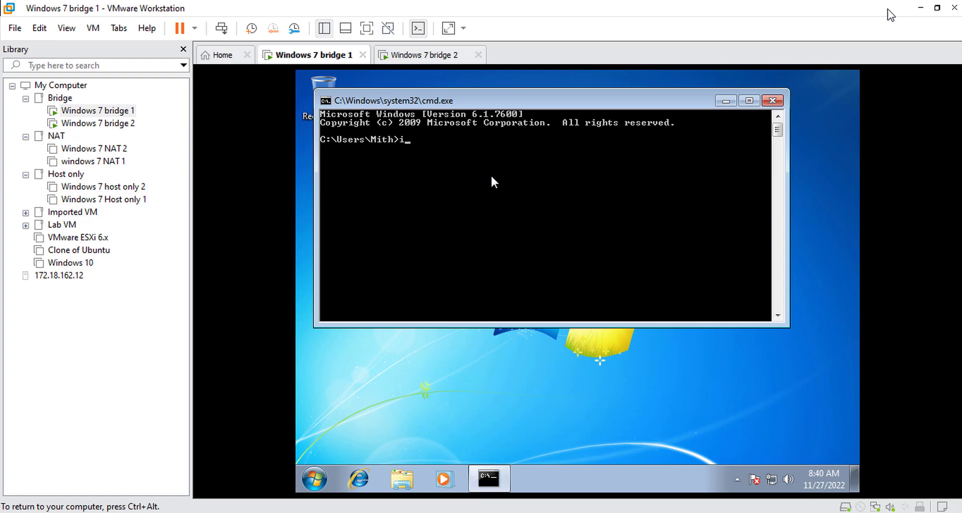
Step: Run ipconfig in the command prompt of the Windows 7 bridge 1 virtual machine
{"action": "type", "text": "ig"}
{"action": "key", "text": "Return"}
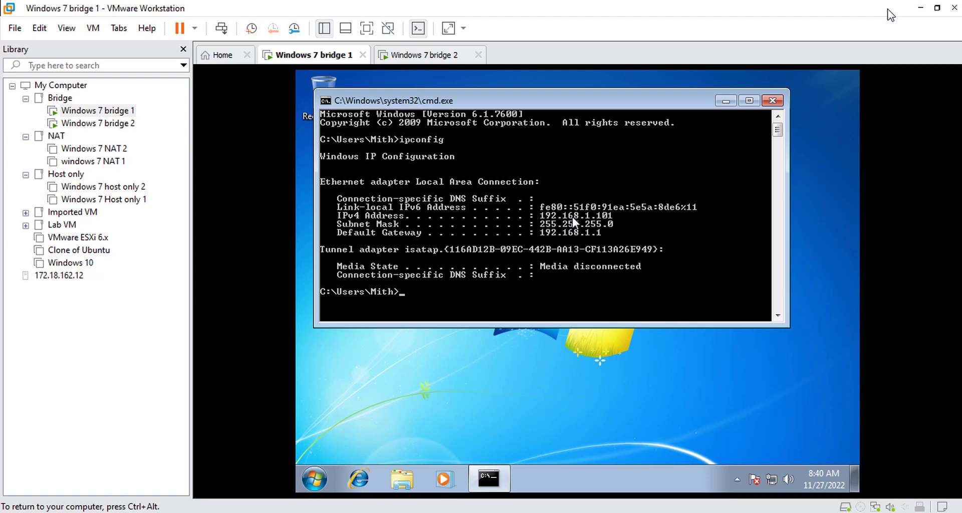
{"action": "key", "text": "ctrl+alt"}
{"action": "left_click", "coordinate": [346, 73]}
{"action": "key", "text": "ctrl+alt"}
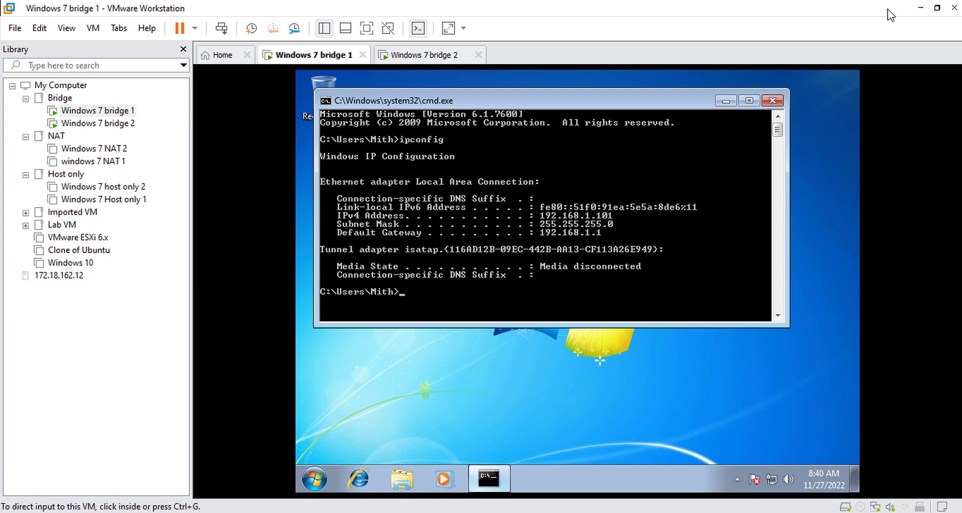
Step: Switch to Chrome on the host, load the router page at 192.168.1.1, and minimize the browser
{"action": "mouse_move", "coordinate": [488, 479]}
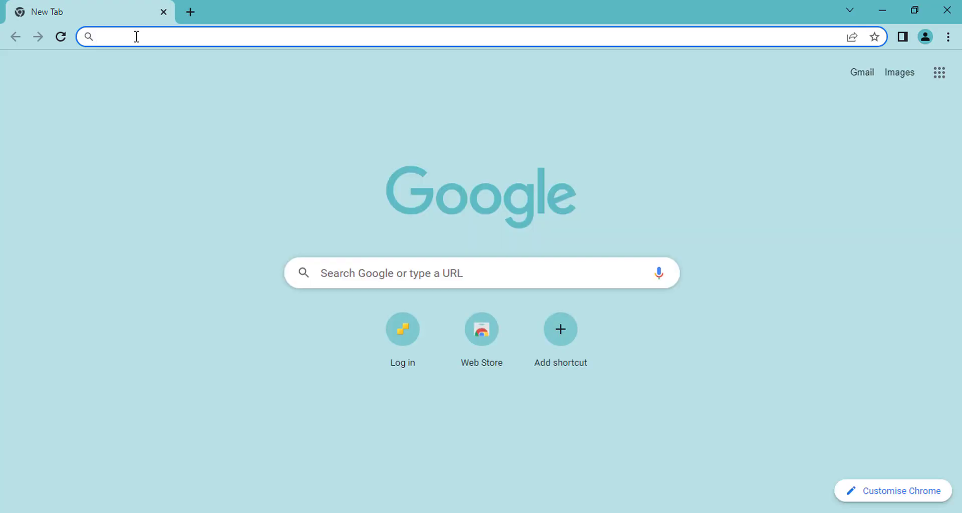
{"action": "type", "text": "192.168.1."}
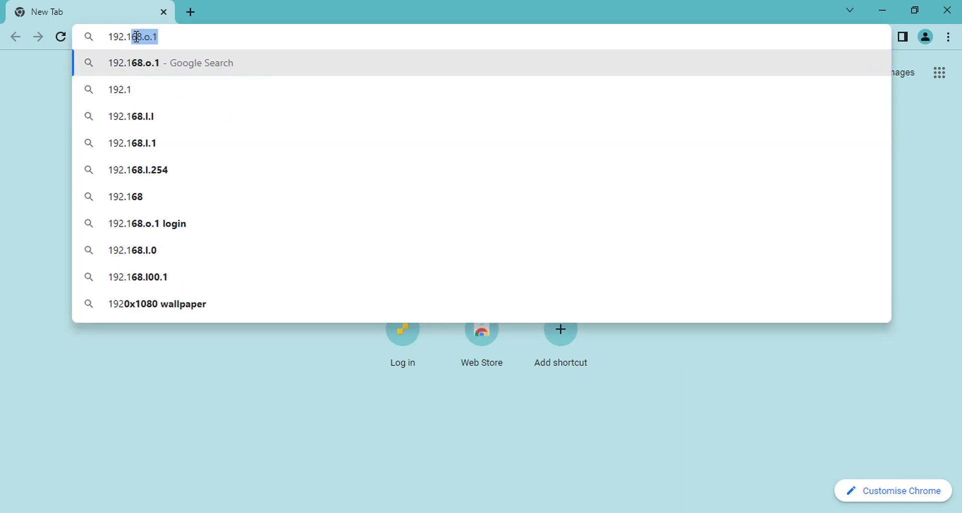
{"action": "type", "text": "1"}
{"action": "key", "text": "Return"}
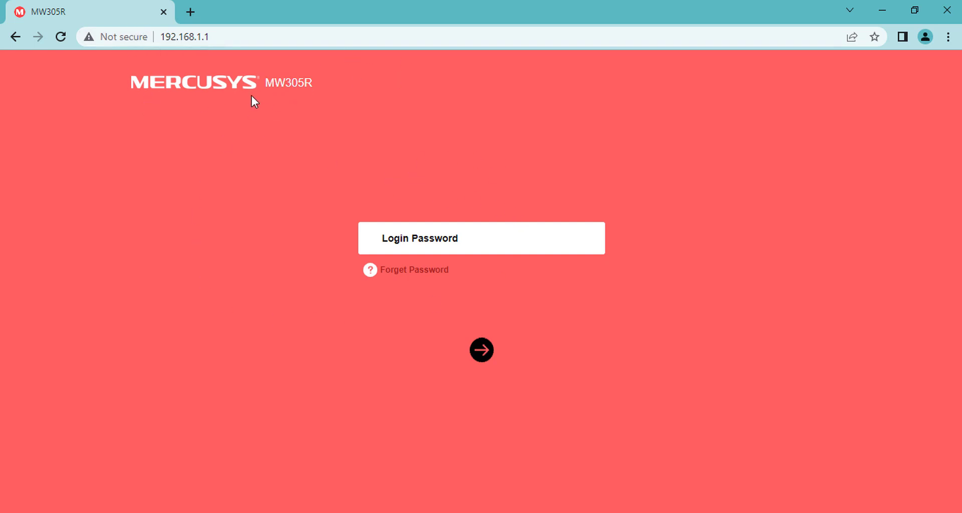
{"action": "left_click", "coordinate": [883, 10]}
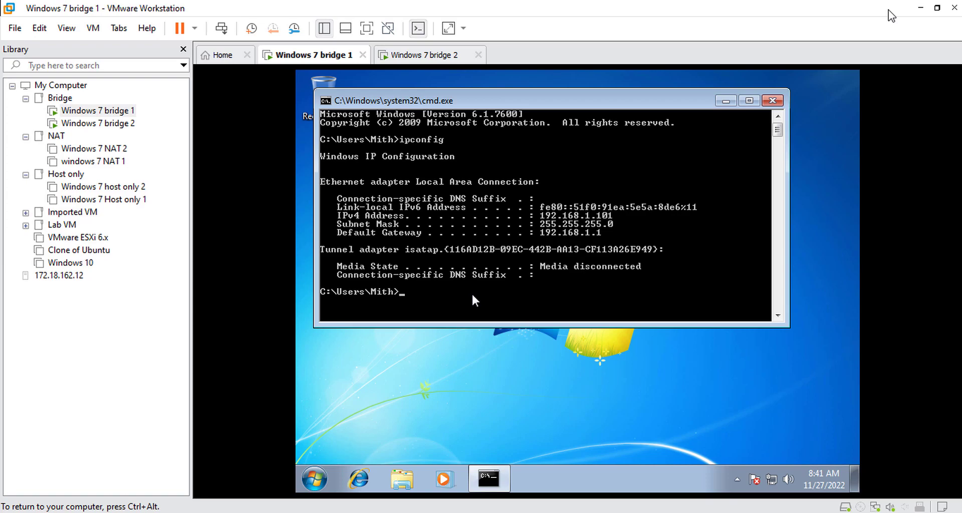
Step: Run netstat -ar in Windows 7 bridge 1 and review the gateway and interface entries of the IPv4 and IPv6 route tables
{"action": "type", "text": "netstat -ar"}
{"action": "key", "text": "Return"}
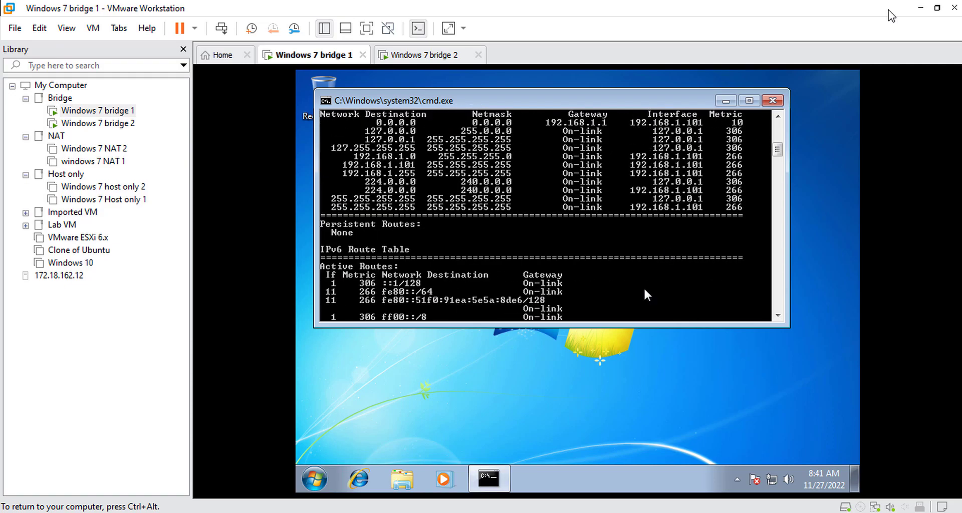
{"action": "scroll", "coordinate": [631, 298], "scroll_direction": "up", "scroll_amount": 2}
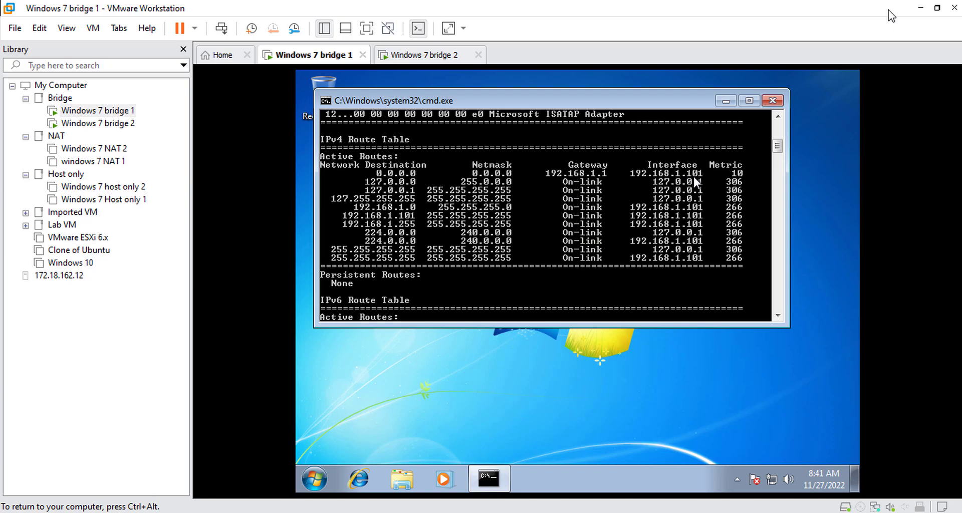
{"action": "scroll", "coordinate": [707, 173], "scroll_direction": "down", "scroll_amount": 3}
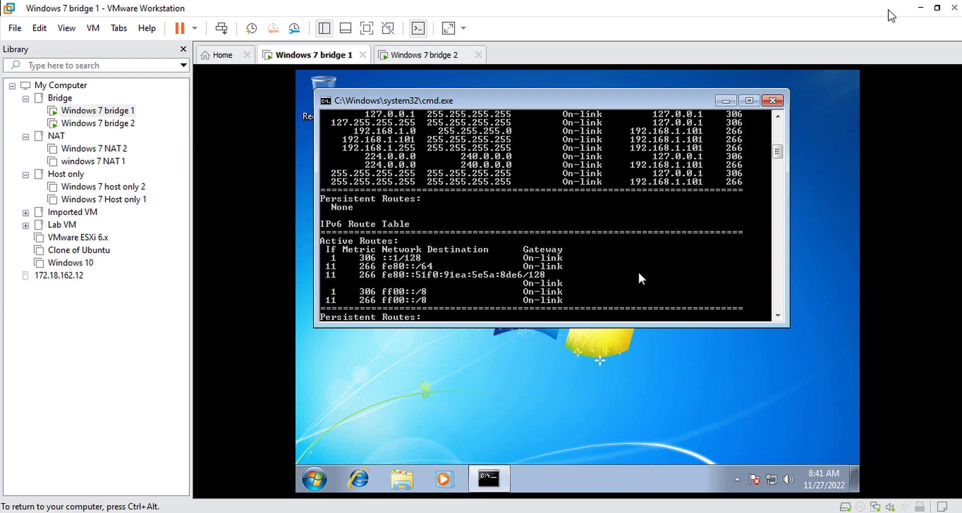
{"action": "scroll", "coordinate": [620, 285], "scroll_direction": "up", "scroll_amount": 3}
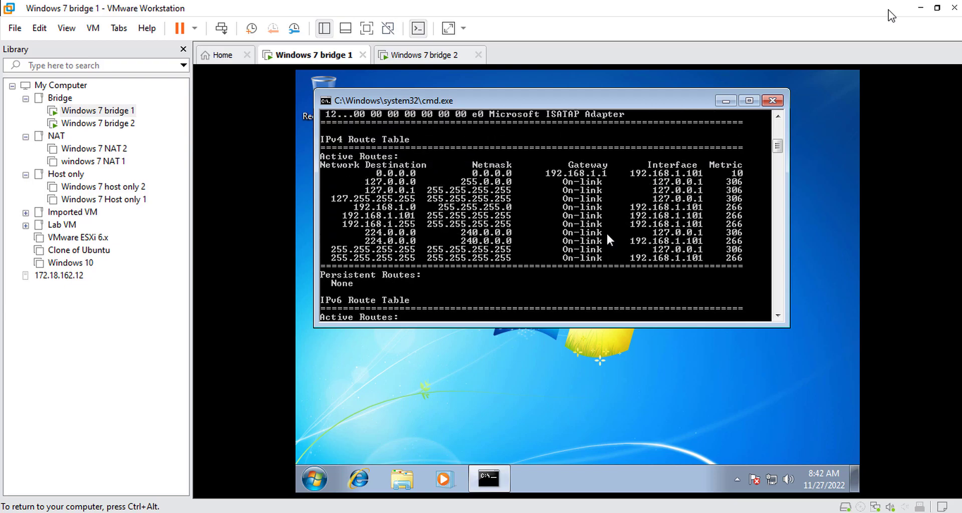
{"action": "scroll", "coordinate": [608, 236], "scroll_direction": "down", "scroll_amount": 7}
{"action": "key", "text": "Return"}
{"action": "key", "text": "Return"}
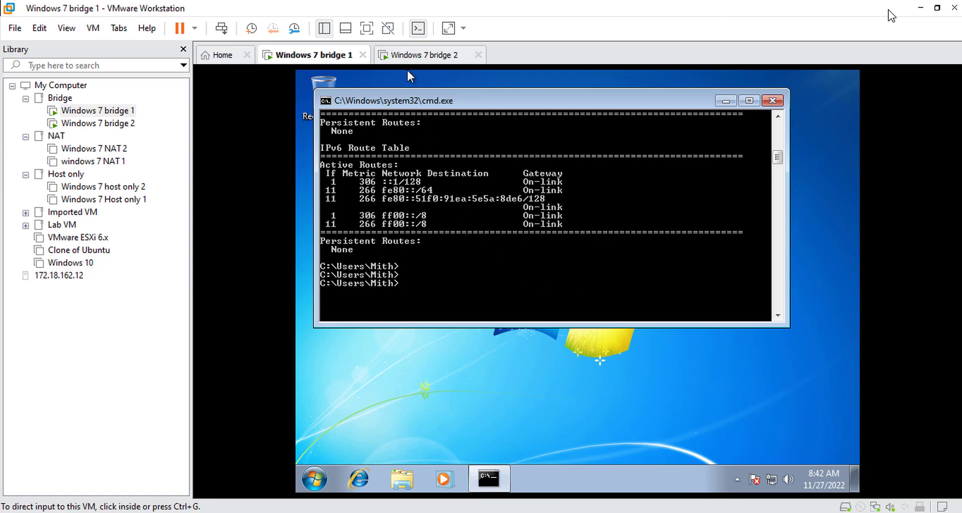
Step: Open a command prompt in the Windows 7 bridge 2 virtual machine and run ipconfig
{"action": "left_click", "coordinate": [409, 55]}
{"action": "key", "text": "super"}
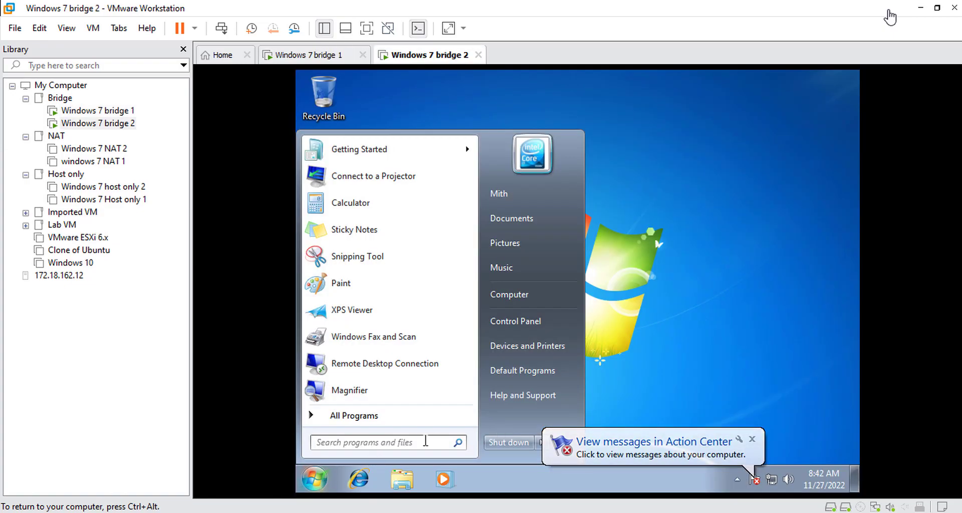
{"action": "type", "text": "cmd"}
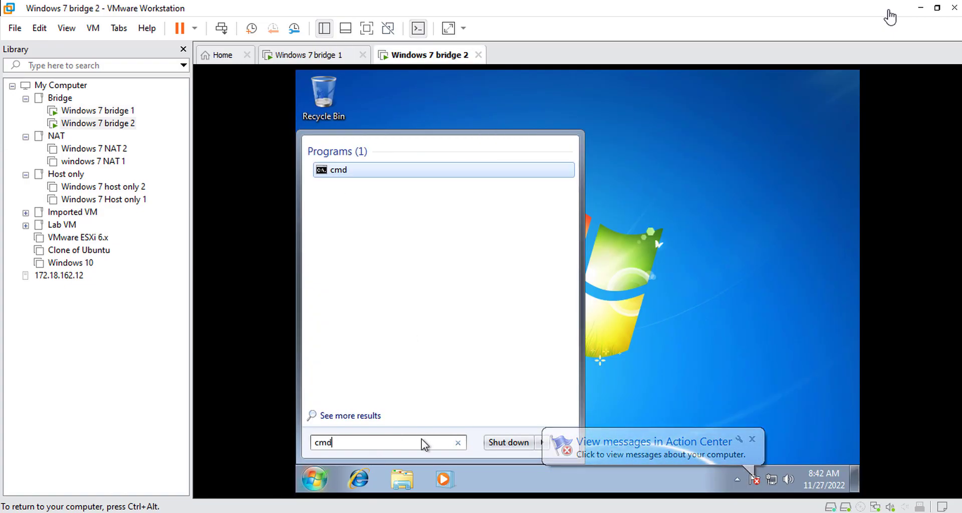
{"action": "key", "text": "Return"}
{"action": "type", "text": "i"}
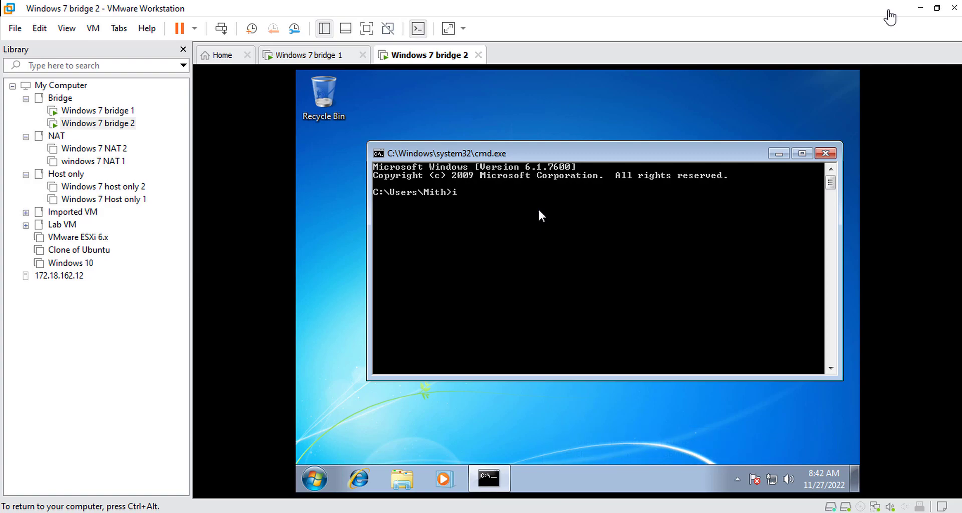
{"action": "type", "text": "pconfig"}
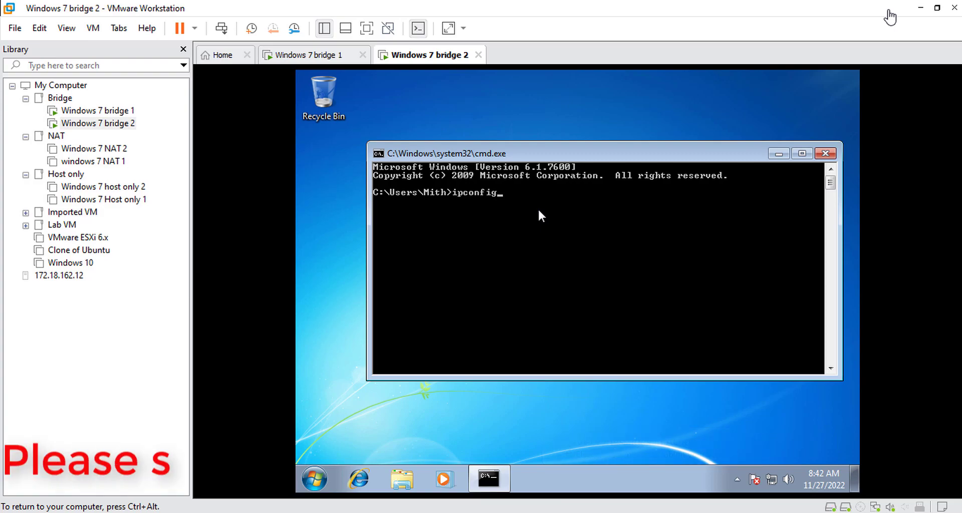
{"action": "key", "text": "Return"}
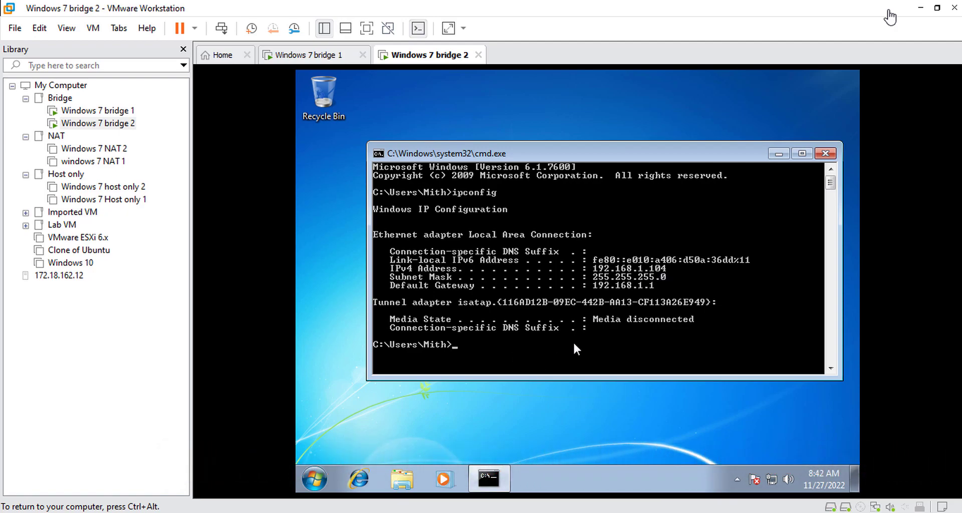
Step: Run ipconfig /all in Windows 7 bridge 2 and review the adapter's DHCP, gateway and DNS details
{"action": "type", "text": "ipconfig /all"}
{"action": "key", "text": "Return"}
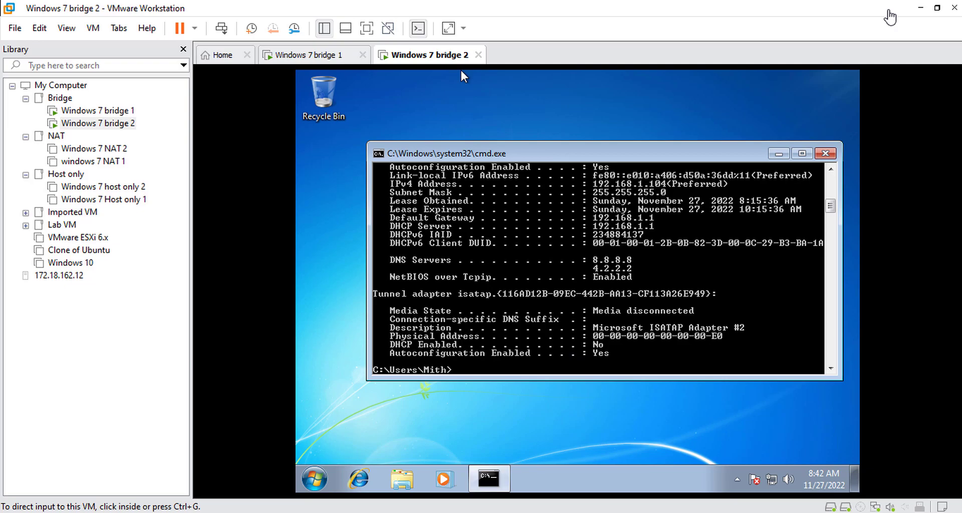
{"action": "key", "text": "ctrl+g"}
{"action": "scroll", "coordinate": [659, 271], "scroll_direction": "up", "scroll_amount": 1}
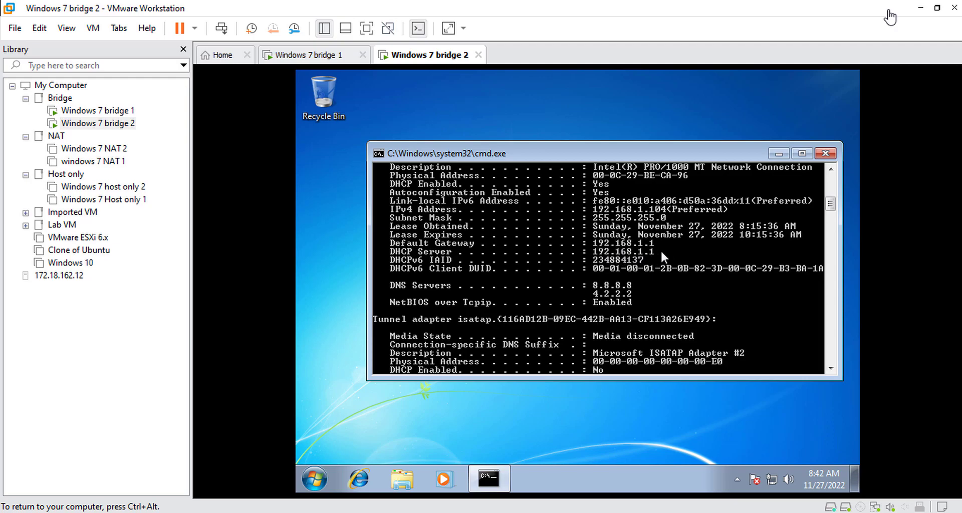
{"action": "scroll", "coordinate": [653, 299], "scroll_direction": "up", "scroll_amount": 4}
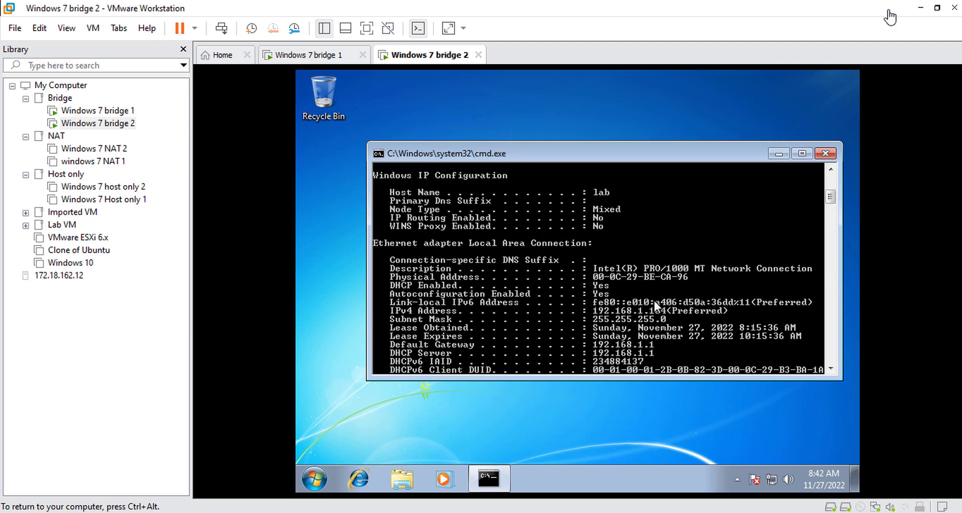
{"action": "scroll", "coordinate": [654, 301], "scroll_direction": "down", "scroll_amount": 10}
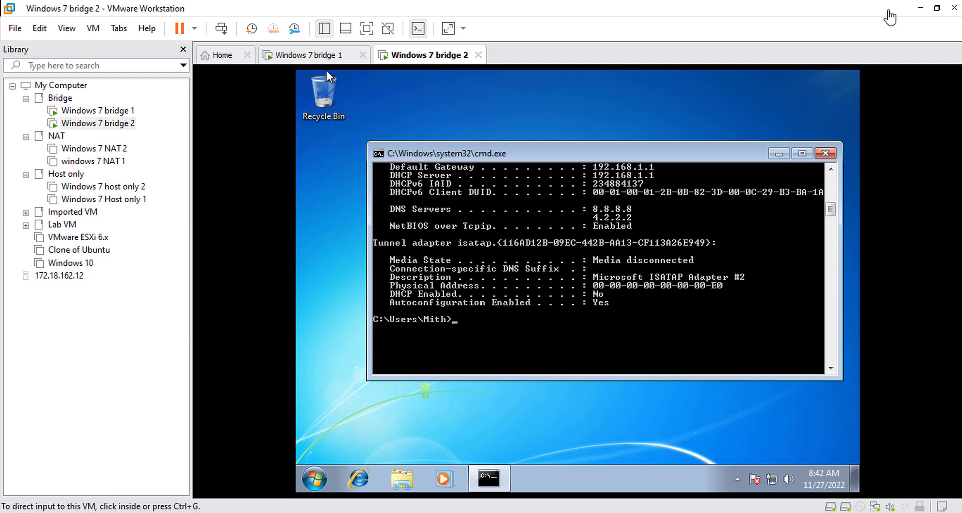
Step: Test connectivity from Windows 7 bridge 2 to bridge 1 by pinging 192.168.1.101
{"action": "key", "text": "ctrl+alt+Left"}
{"action": "key", "text": "ctrl+alt+Right"}
{"action": "key", "text": "ctrl+g"}
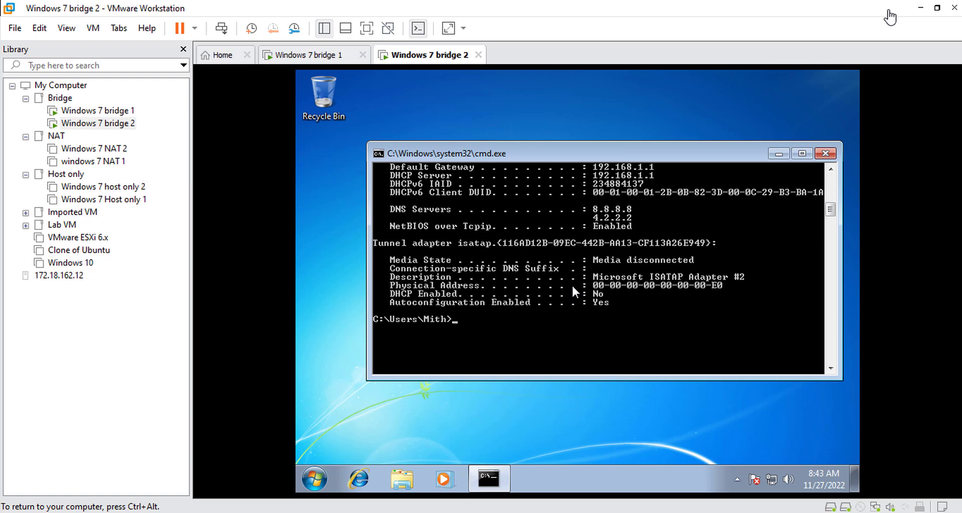
{"action": "type", "text": "ping 192.168.1.101"}
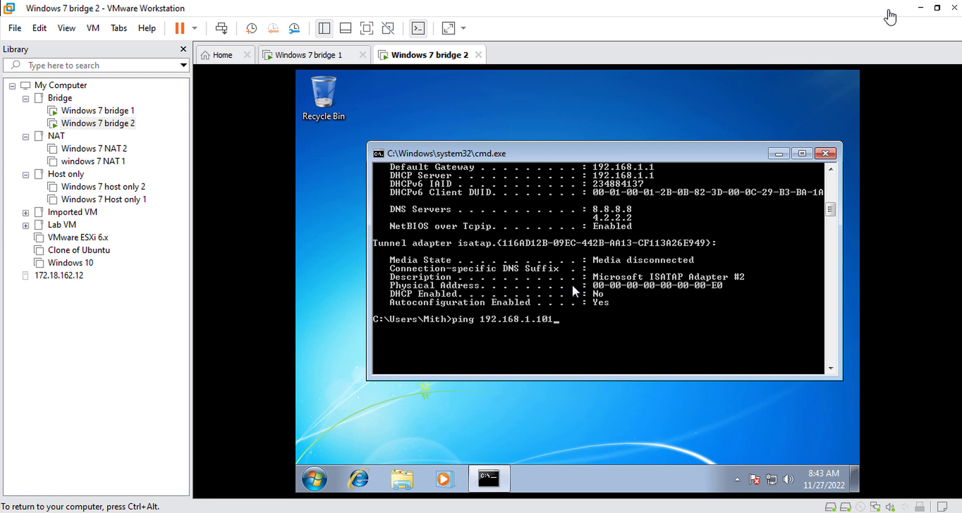
{"action": "key", "text": "Return"}
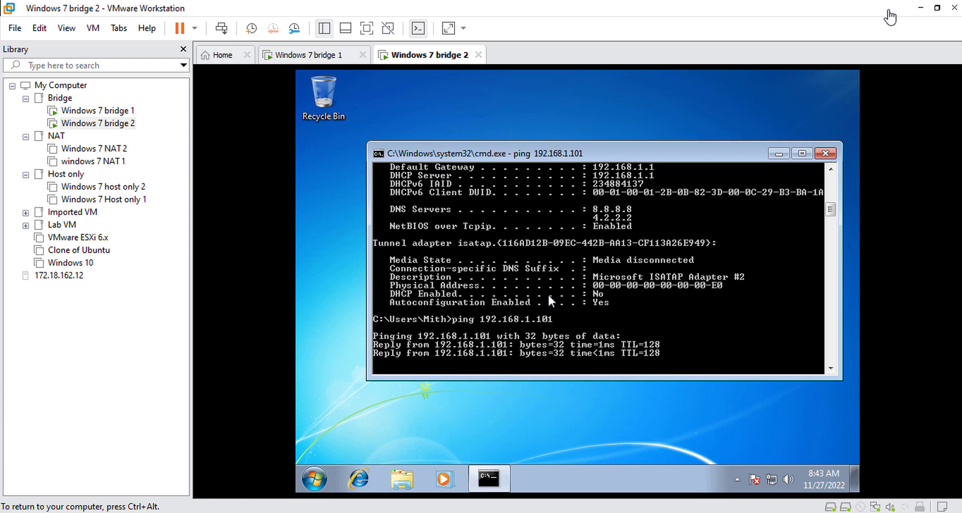
Step: Run ipconfig in Windows 7 bridge 1 to check its IPv4 address, and return to Windows 7 bridge 2 for the ping replies
{"action": "left_click", "coordinate": [331, 56]}
{"action": "left_click", "coordinate": [448, 288]}
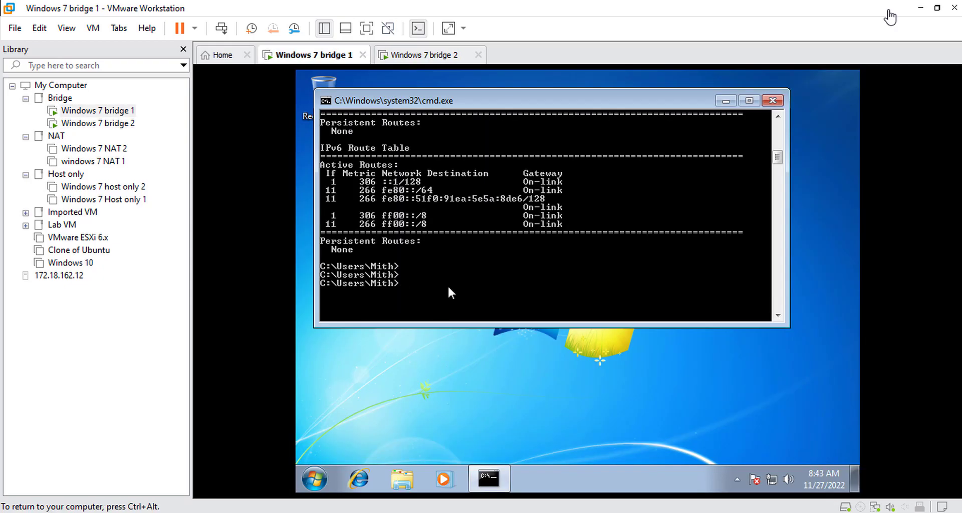
{"action": "type", "text": "ipconfig"}
{"action": "key", "text": "Return"}
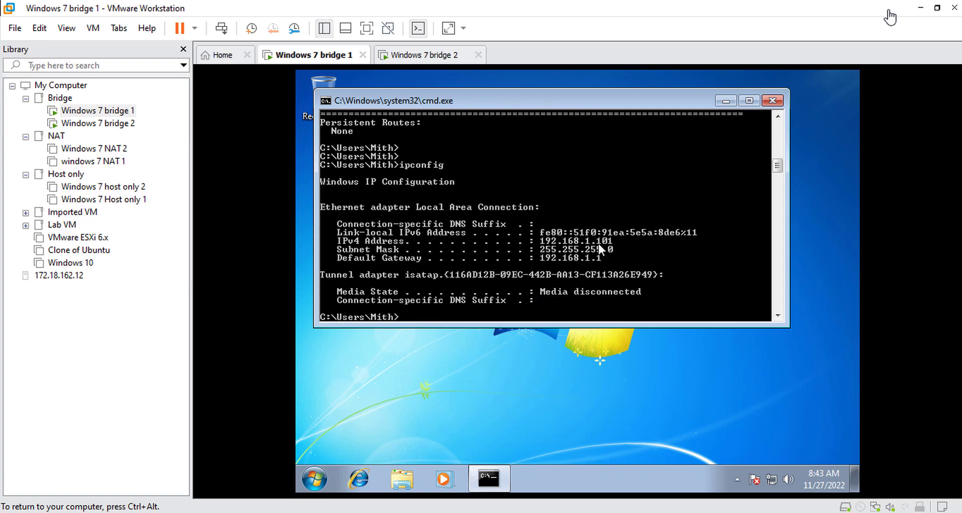
{"action": "key", "text": "ctrl+alt"}
{"action": "left_click", "coordinate": [418, 55]}
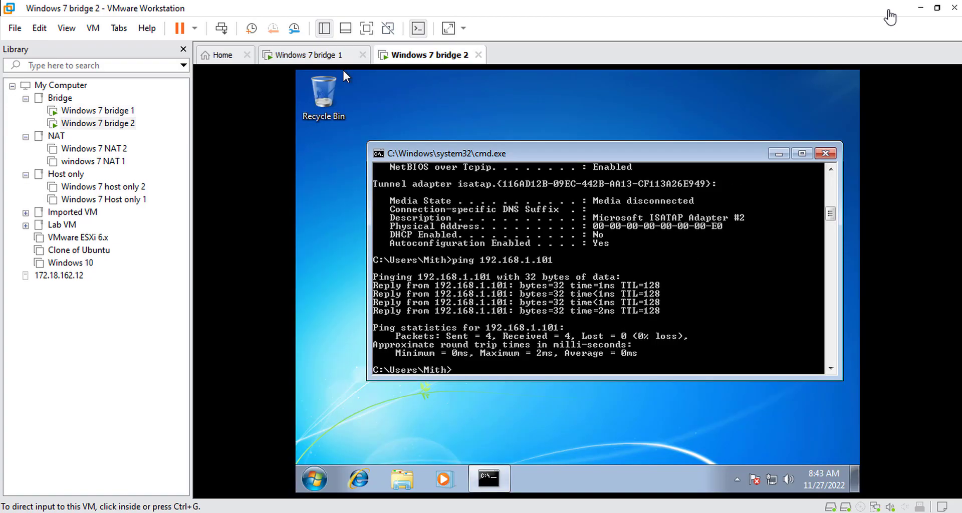
Step: Ping 192.168.1.102 from the command prompt in Windows 7 bridge 1
{"action": "left_click", "coordinate": [343, 56]}
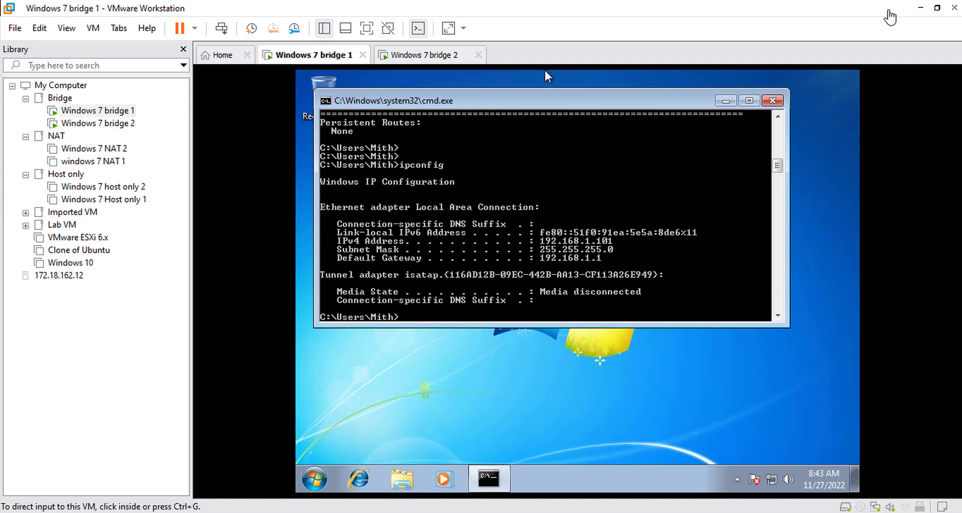
{"action": "left_click", "coordinate": [416, 274]}
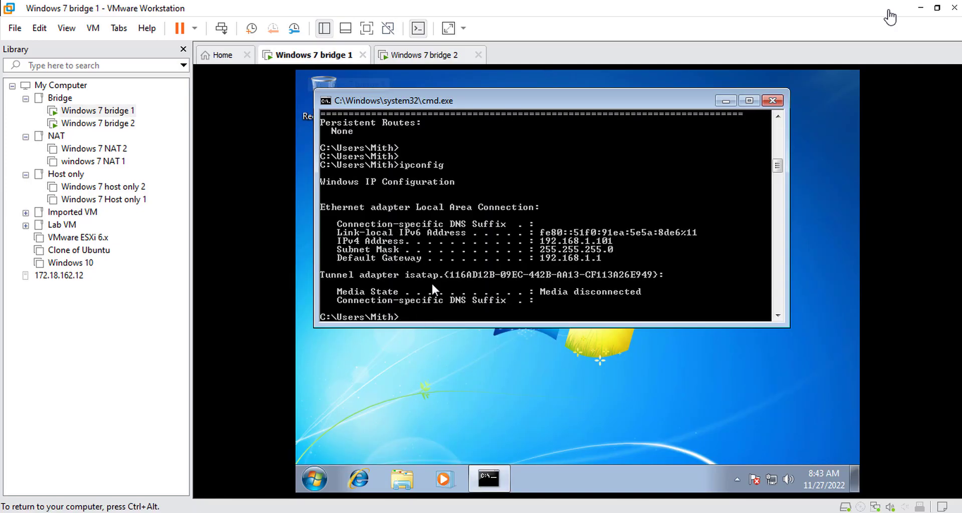
{"action": "type", "text": "pi"}
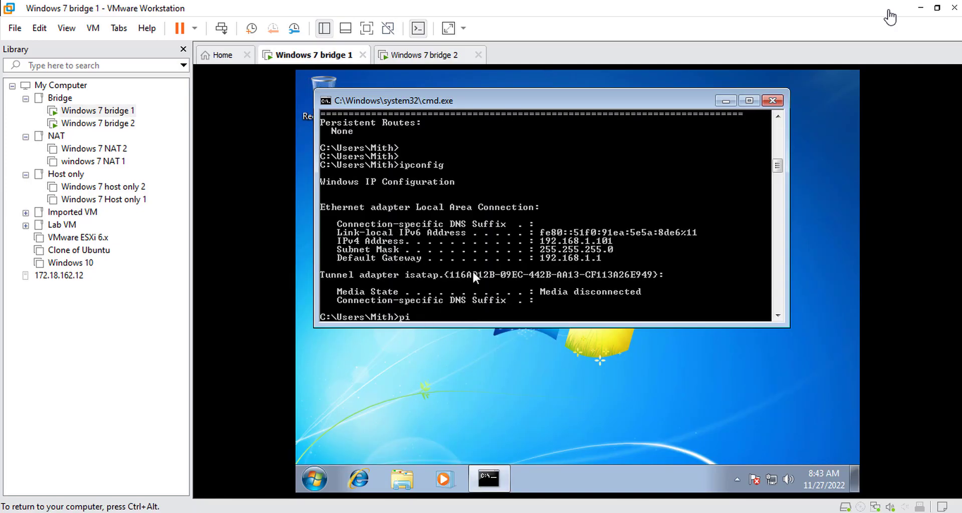
{"action": "type", "text": "ng 192.168.1.102"}
{"action": "key", "text": "Return"}
{"action": "key", "text": "ctrl+alt"}
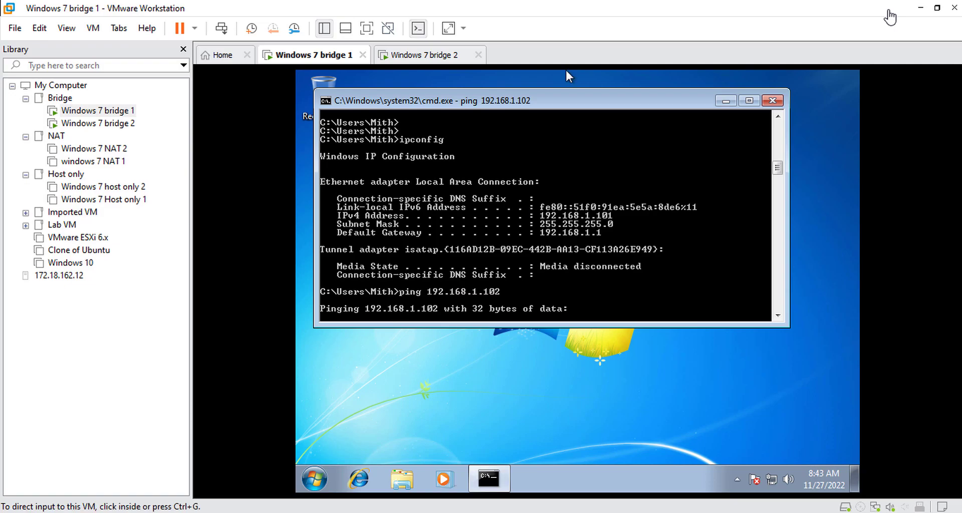
Step: Run ipconfig in Windows 7 bridge 2 to check its actual IPv4 address
{"action": "left_click", "coordinate": [424, 55]}
{"action": "left_click", "coordinate": [343, 73]}
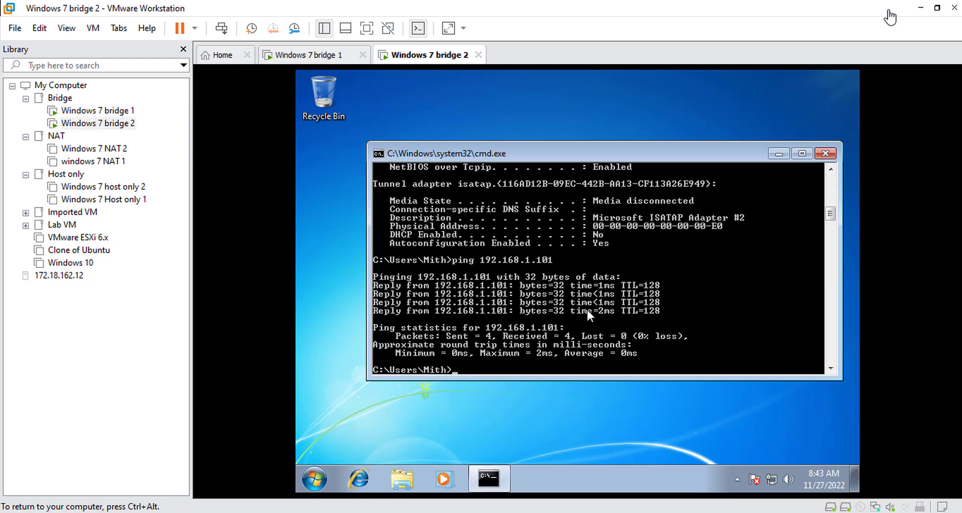
{"action": "type", "text": "ipconfig"}
{"action": "key", "text": "Return"}
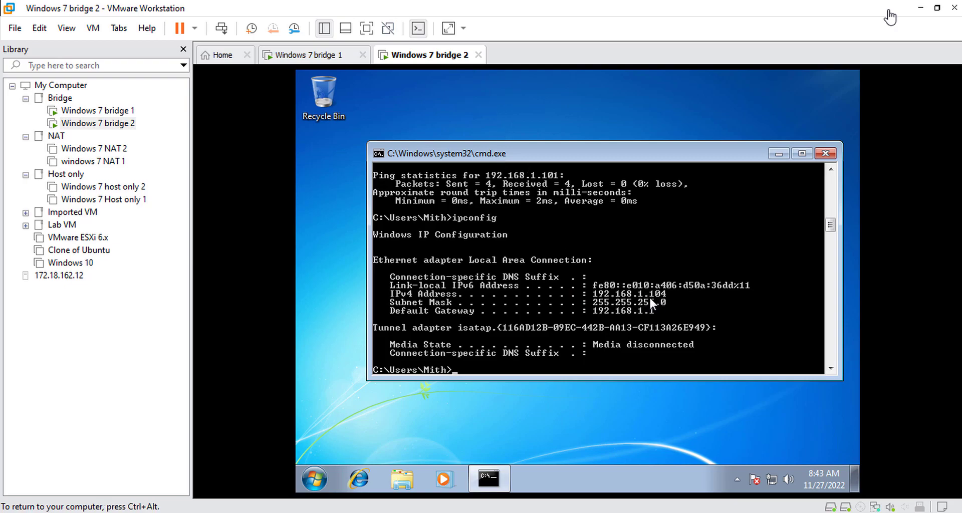
Step: Test connectivity from Windows 7 bridge 1 to bridge 2 by pinging 192.168.1.104
{"action": "left_click", "coordinate": [308, 55]}
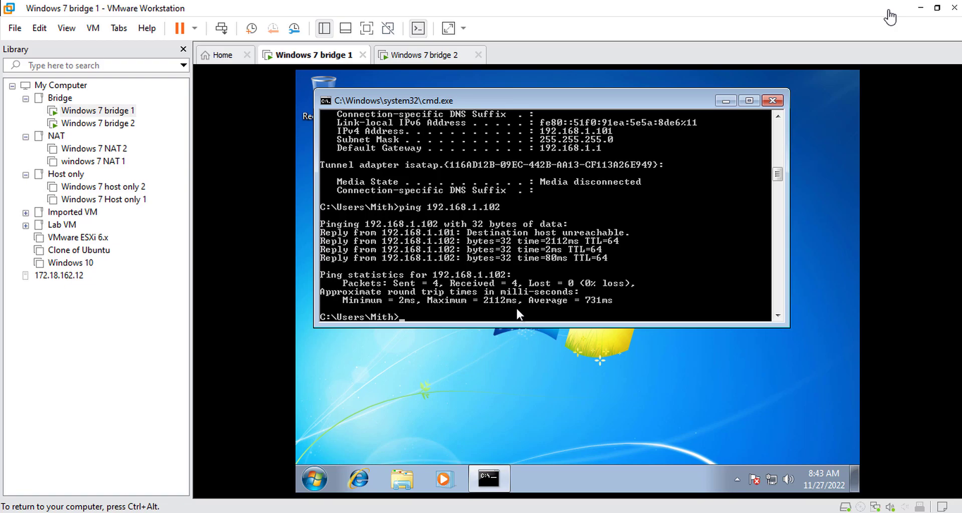
{"action": "key", "text": "Up"}
{"action": "key", "text": "BackSpace"}
{"action": "type", "text": "4"}
{"action": "key", "text": "Return"}
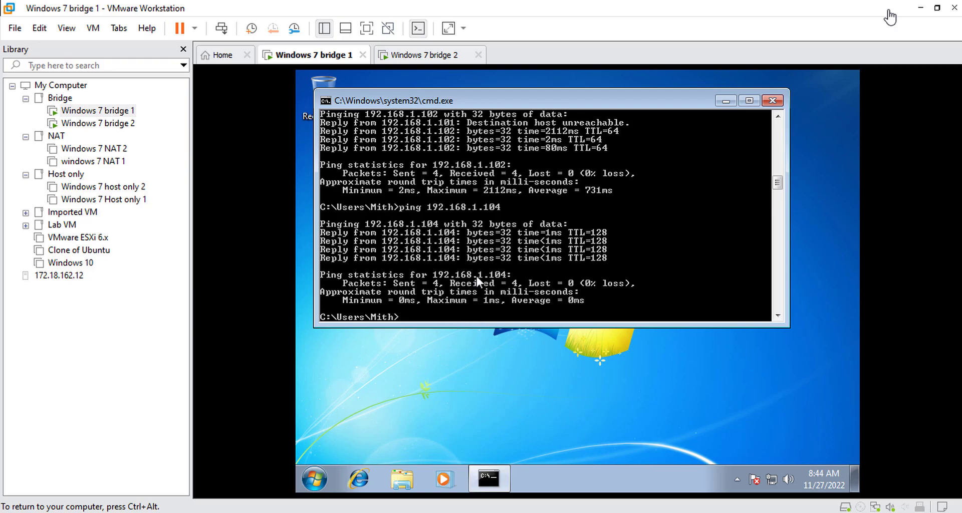
Step: Test internet connectivity from Windows 7 bridge 1 by pinging 8.8.8.8
{"action": "type", "text": "ng "}
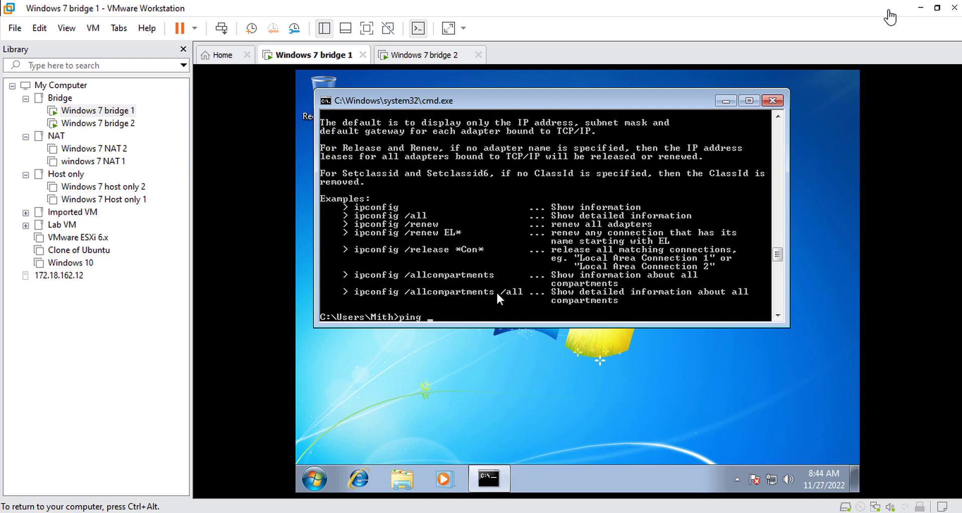
{"action": "type", "text": "8.8.8.8"}
{"action": "key", "text": "Return"}
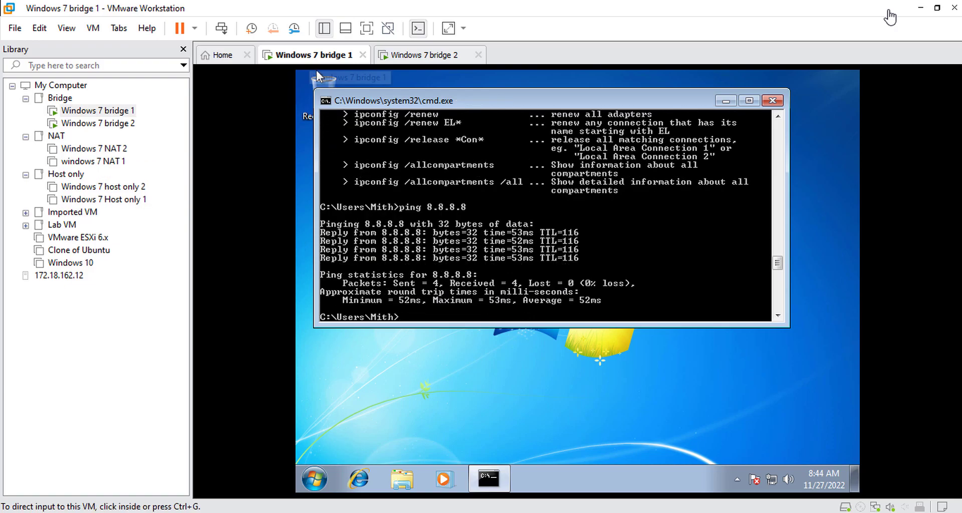
{"action": "left_click", "coordinate": [345, 74]}
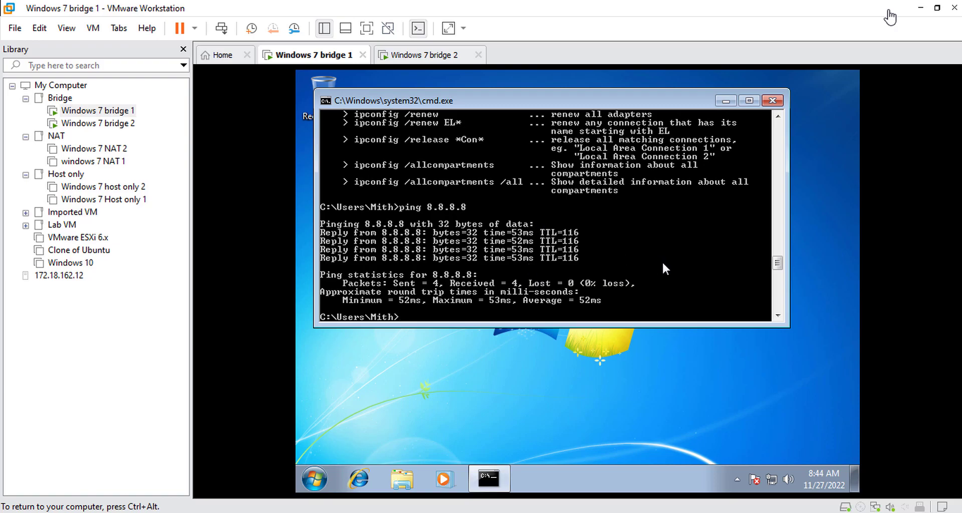
Step: Open the Virtual Network Editor and unlock its settings with administrator privileges
{"action": "key", "text": "ctrl+alt+Tab"}
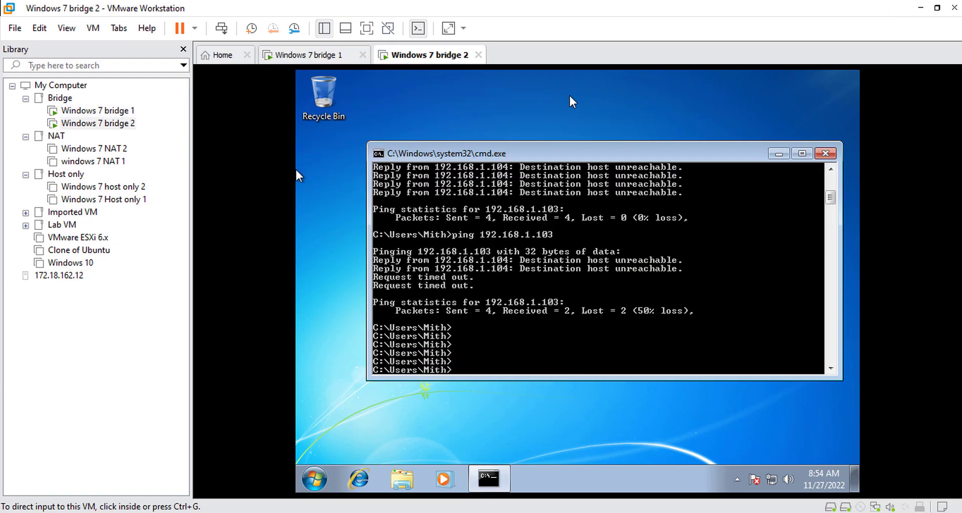
{"action": "key", "text": "Down"}
{"action": "key", "text": "Down"}
{"action": "key", "text": "Down"}
{"action": "key", "text": "Down"}
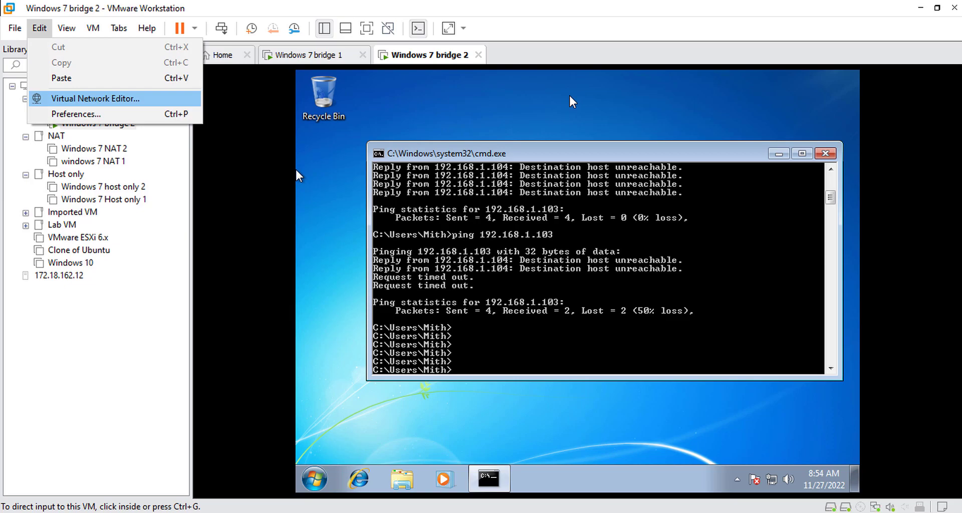
{"action": "key", "text": "Return"}
{"action": "left_click", "coordinate": [570, 96]}
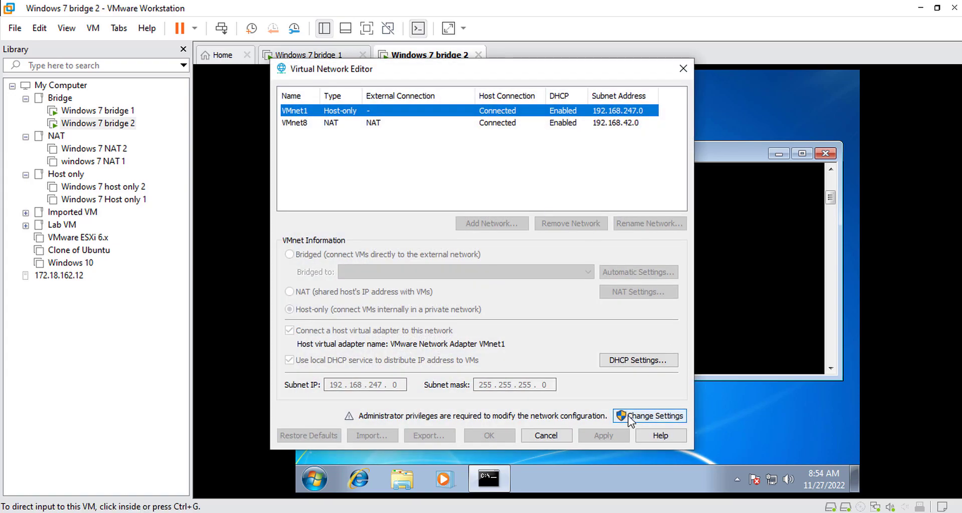
{"action": "left_click", "coordinate": [678, 416]}
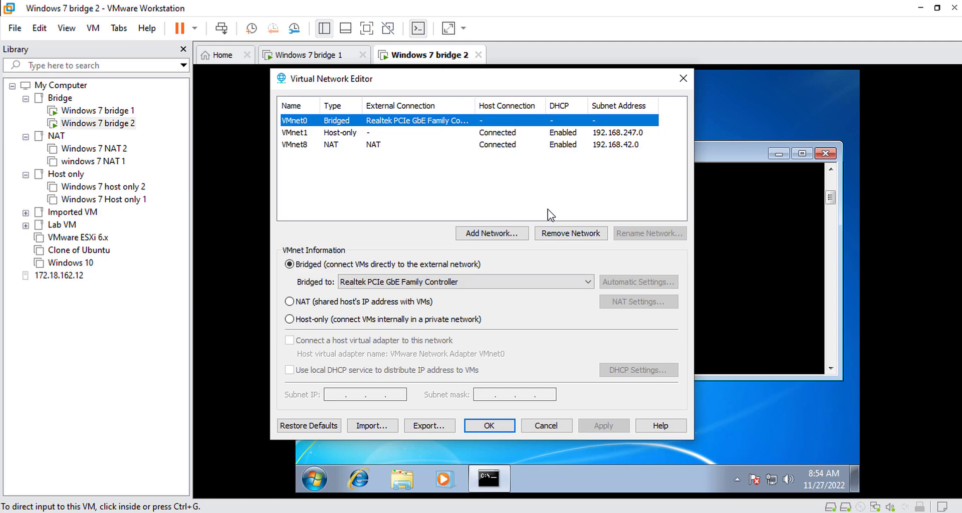
Step: Add a new virtual network, VMnet10, in the Virtual Network Editor
{"action": "key", "text": "Tab"}
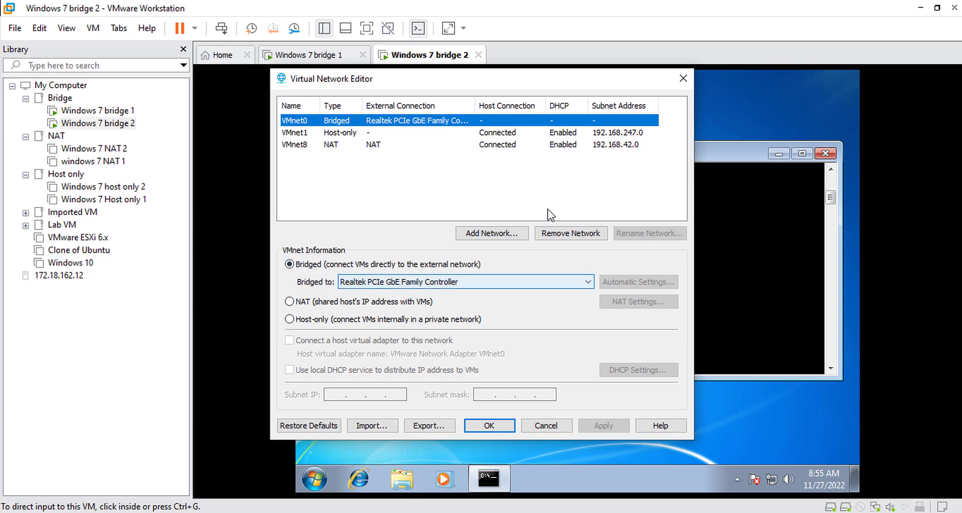
{"action": "key", "text": "alt+n"}
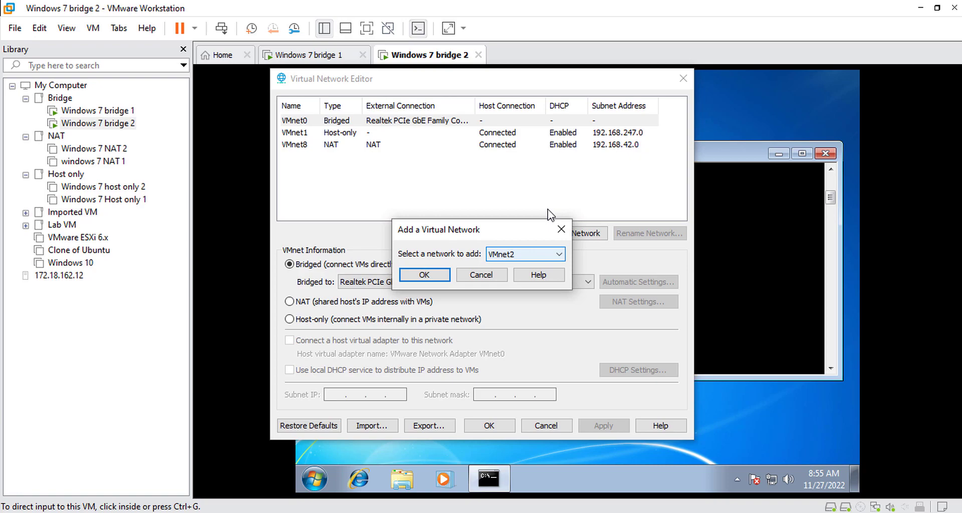
{"action": "key", "text": "alt+Down"}
{"action": "key", "text": "Down"}
{"action": "key", "text": "Down"}
{"action": "key", "text": "Down"}
{"action": "key", "text": "Down"}
{"action": "key", "text": "Down"}
{"action": "key", "text": "Down"}
{"action": "key", "text": "Down"}
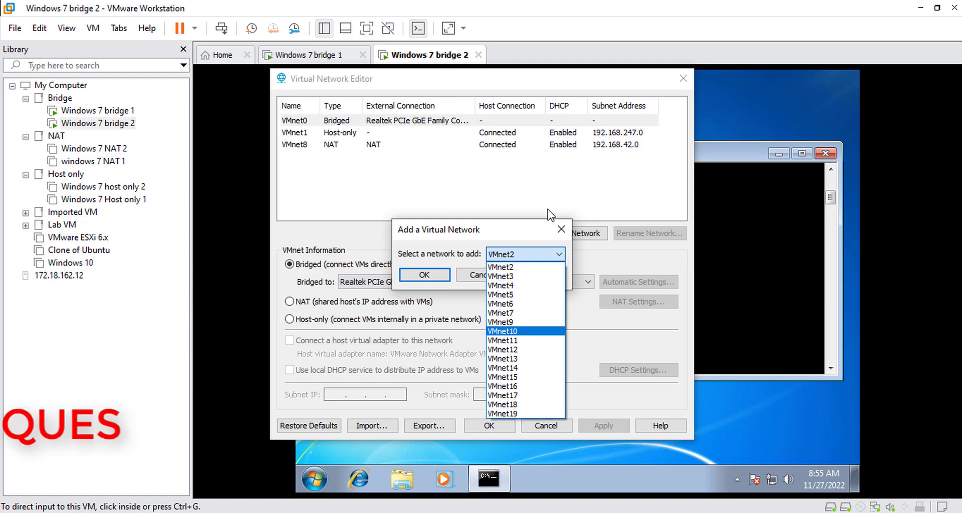
{"action": "key", "text": "Return"}
{"action": "key", "text": "Return"}
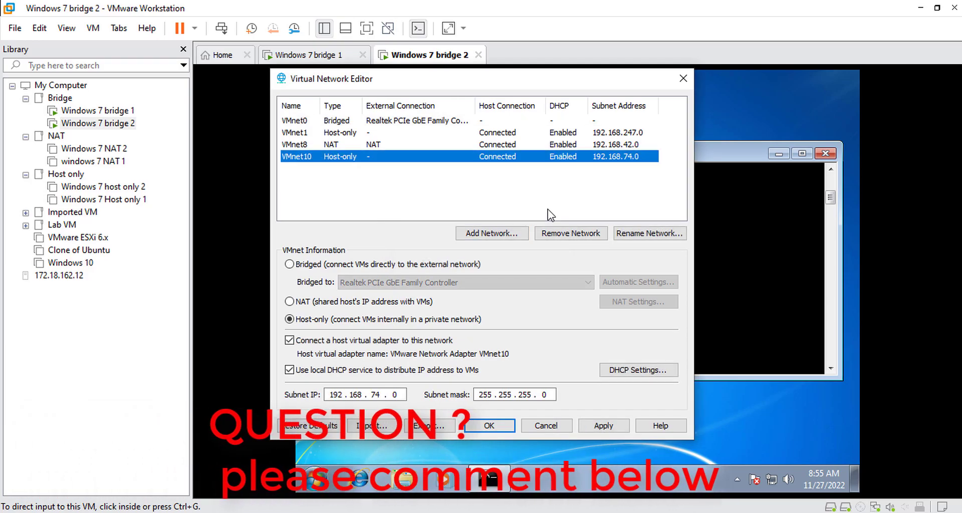
Step: Make VMnet10 a bridged network connected to Hyper-V Virtual Ethernet Adapter #3
{"action": "key", "text": "alt+b"}
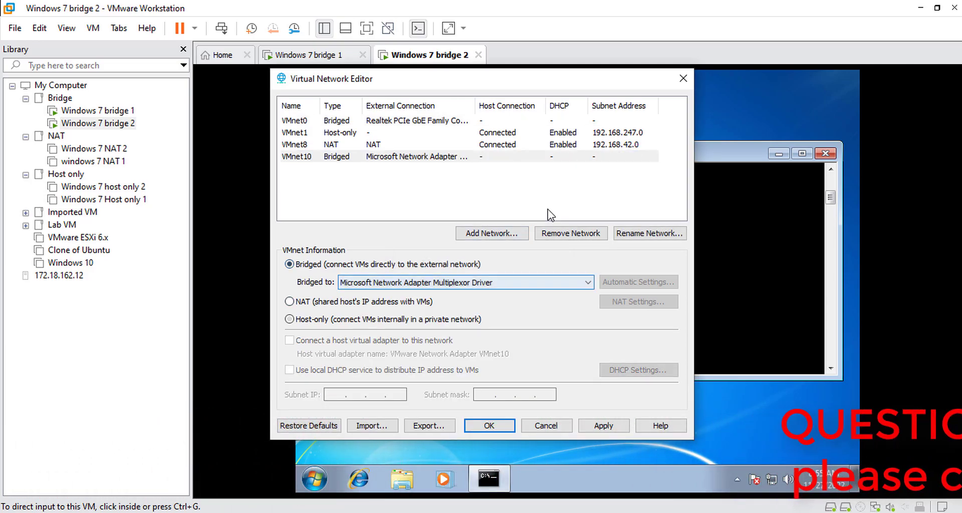
{"action": "key", "text": "alt+Down"}
{"action": "key", "text": "Down"}
{"action": "key", "text": "Down"}
{"action": "key", "text": "Down"}
{"action": "key", "text": "Down"}
{"action": "key", "text": "Up"}
{"action": "key", "text": "Up"}
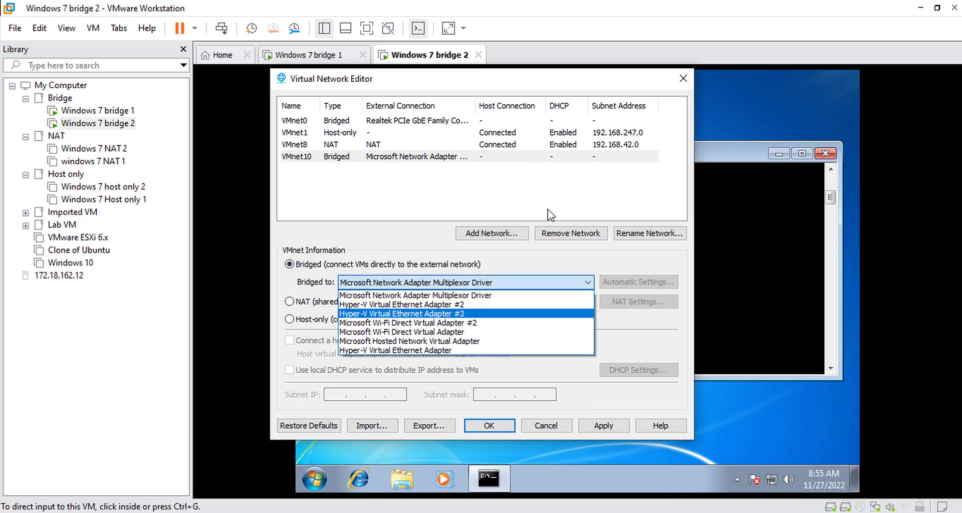
{"action": "key", "text": "Return"}
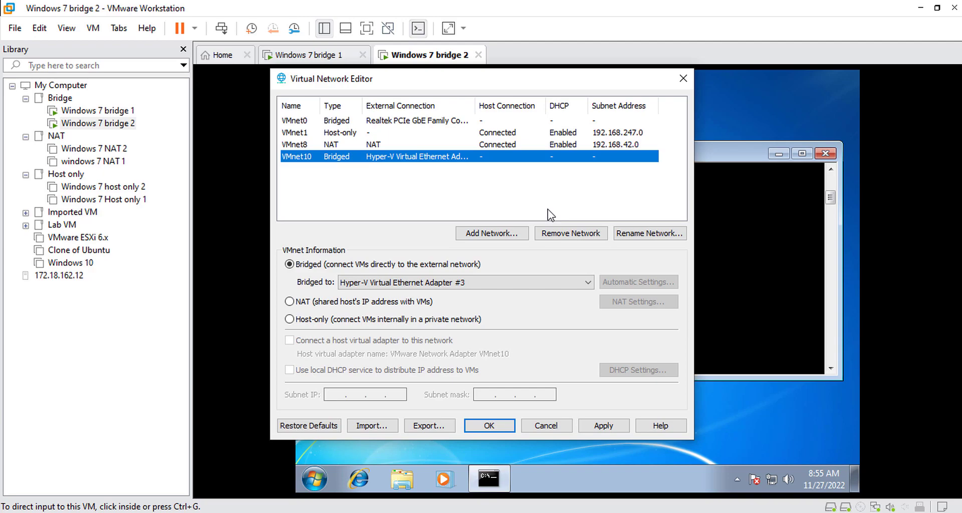
Step: Remove the VMnet10 network, select VMnet0, and close the Virtual Network Editor with OK
{"action": "key", "text": "Tab"}
{"action": "key", "text": "Tab"}
{"action": "key", "text": "Tab"}
{"action": "key", "text": "shift+Tab"}
{"action": "key", "text": "space"}
{"action": "key", "text": "shift+Tab"}
{"action": "key", "text": "shift+Tab"}
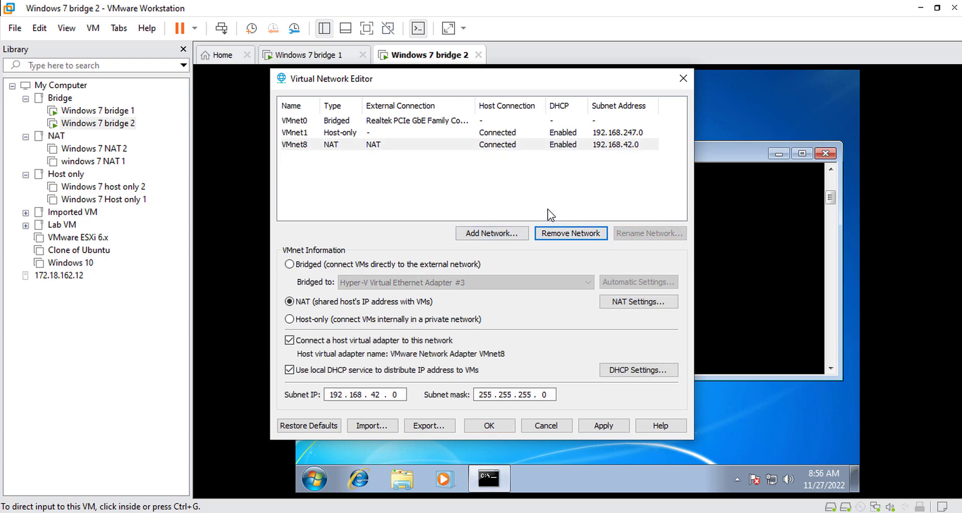
{"action": "key", "text": "Up"}
{"action": "key", "text": "Up"}
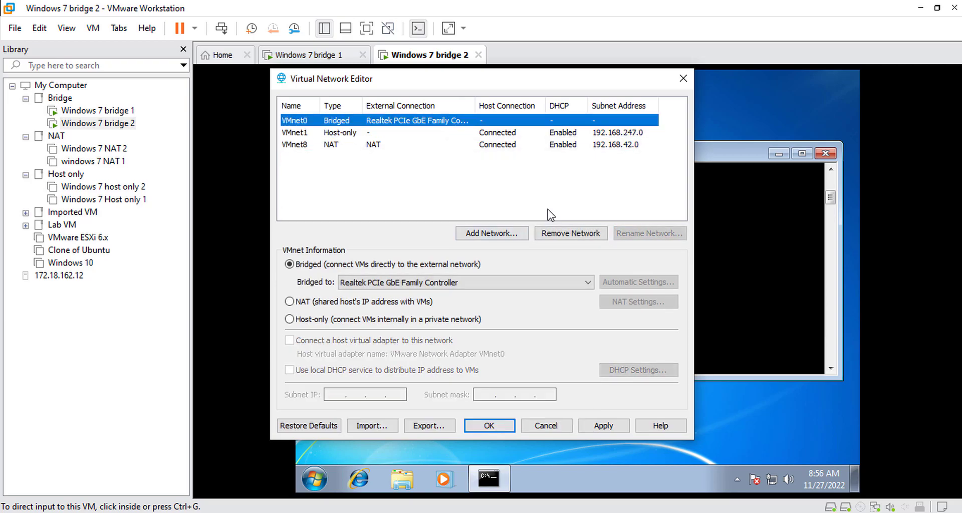
{"action": "key", "text": "Return"}
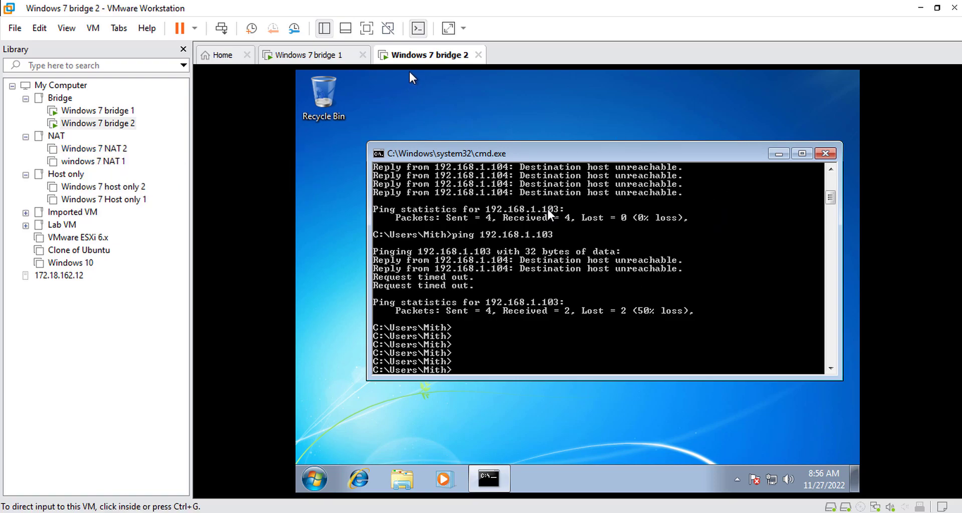
Step: Close the command prompt in Windows 7 bridge 2 and shut down its guest system
{"action": "right_click", "coordinate": [408, 54]}
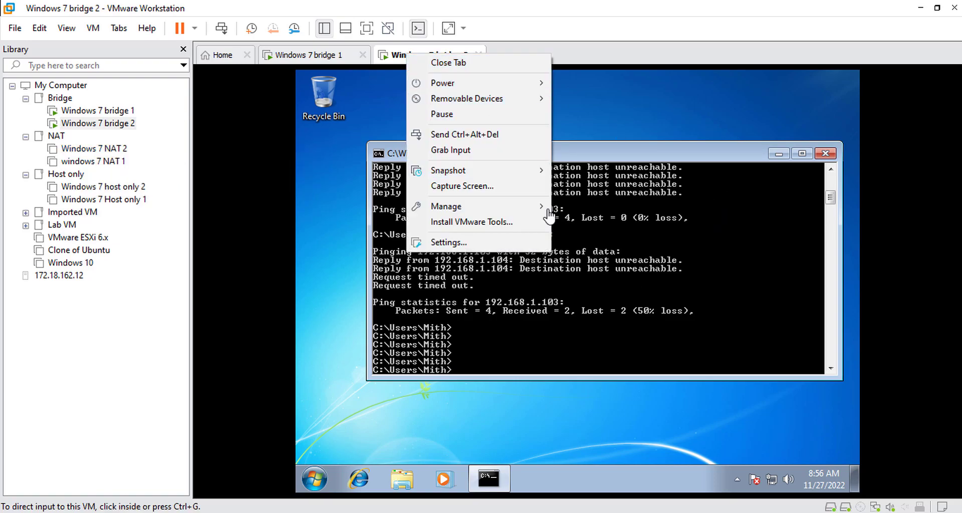
{"action": "left_click", "coordinate": [550, 215]}
{"action": "left_click", "coordinate": [826, 153]}
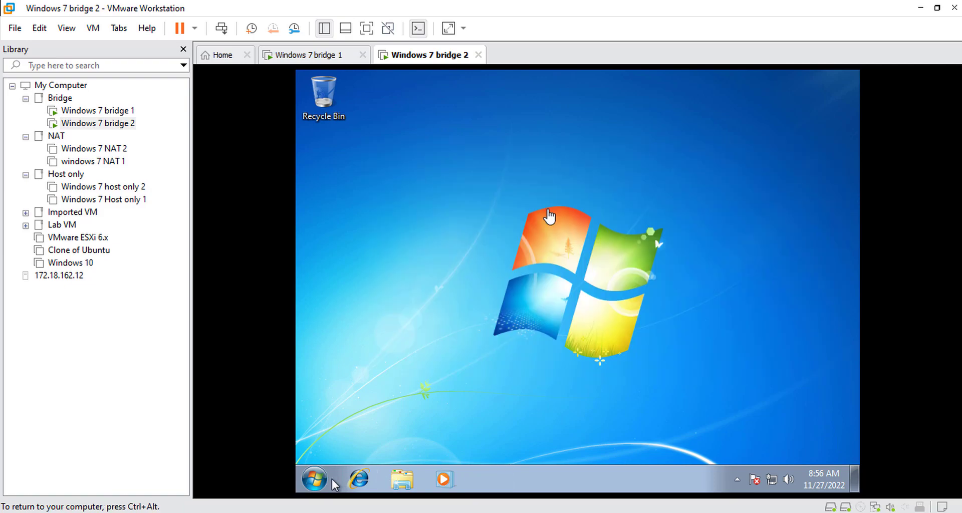
{"action": "left_click", "coordinate": [314, 479]}
{"action": "left_click", "coordinate": [507, 445]}
Step: Close the command prompt in Windows 7 bridge 1 and shut down its guest system
{"action": "left_click", "coordinate": [321, 55]}
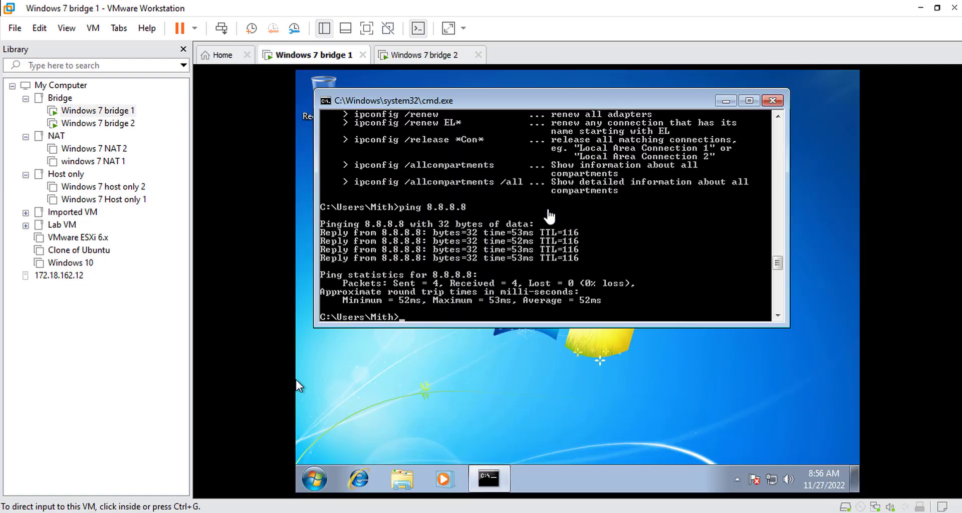
{"action": "left_click", "coordinate": [549, 215]}
{"action": "left_click", "coordinate": [772, 100]}
{"action": "left_click", "coordinate": [315, 479]}
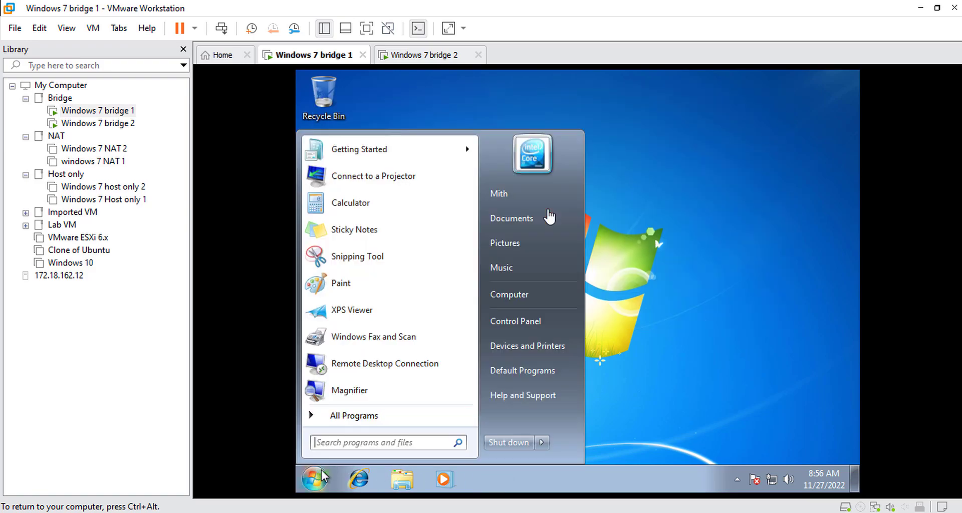
{"action": "left_click", "coordinate": [507, 445]}
{"action": "key", "text": "ctrl+alt"}
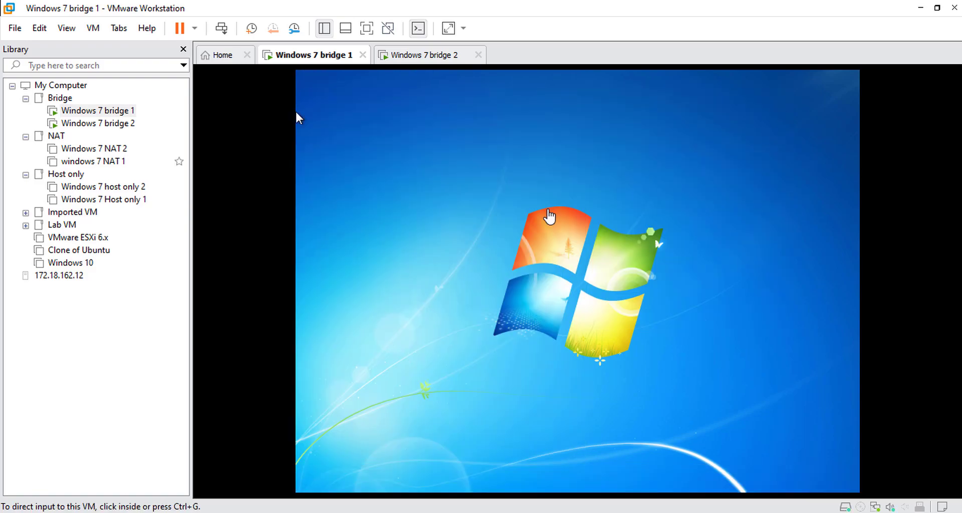
Step: Power on the Windows 7 NAT 2 and windows 7 NAT 1 virtual machines from the library
{"action": "left_click", "coordinate": [95, 148]}
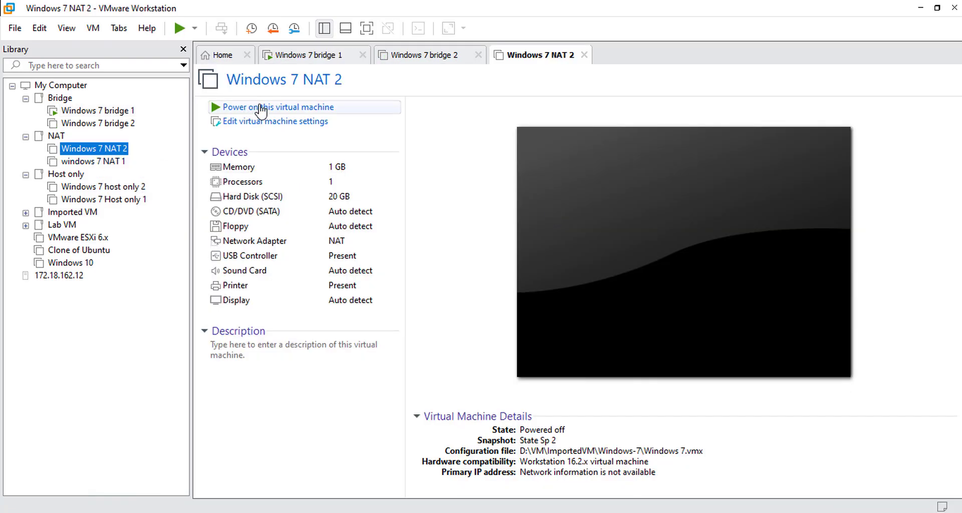
{"action": "key", "text": "ctrl+b"}
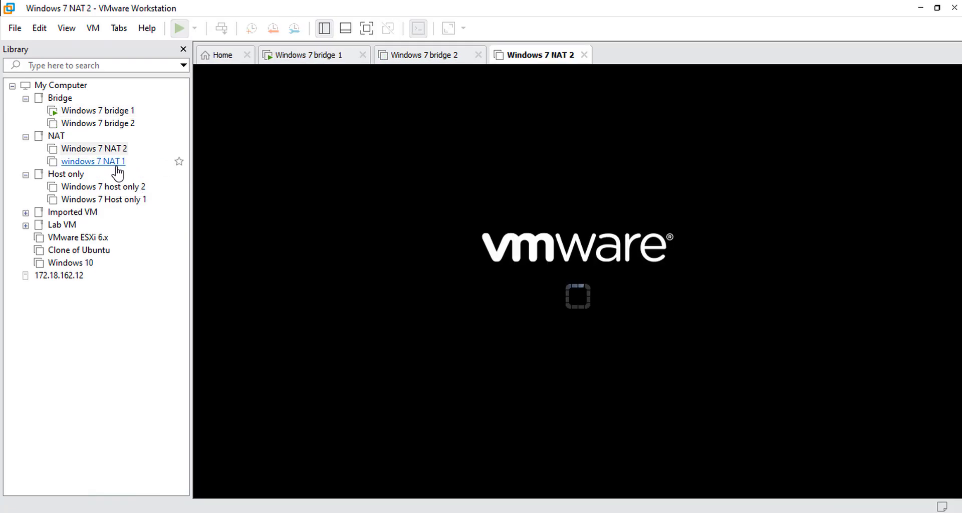
{"action": "left_click", "coordinate": [104, 163]}
{"action": "left_click", "coordinate": [507, 349]}
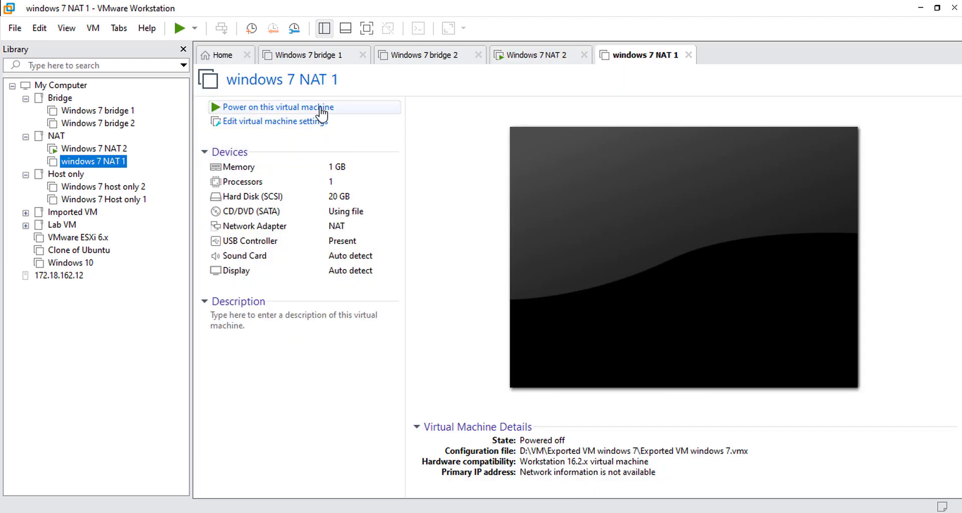
{"action": "left_click", "coordinate": [317, 118]}
Step: Close the open views of Windows 7 bridge 1 and Windows 7 bridge 2
{"action": "left_click", "coordinate": [318, 55]}
{"action": "left_click", "coordinate": [363, 55]}
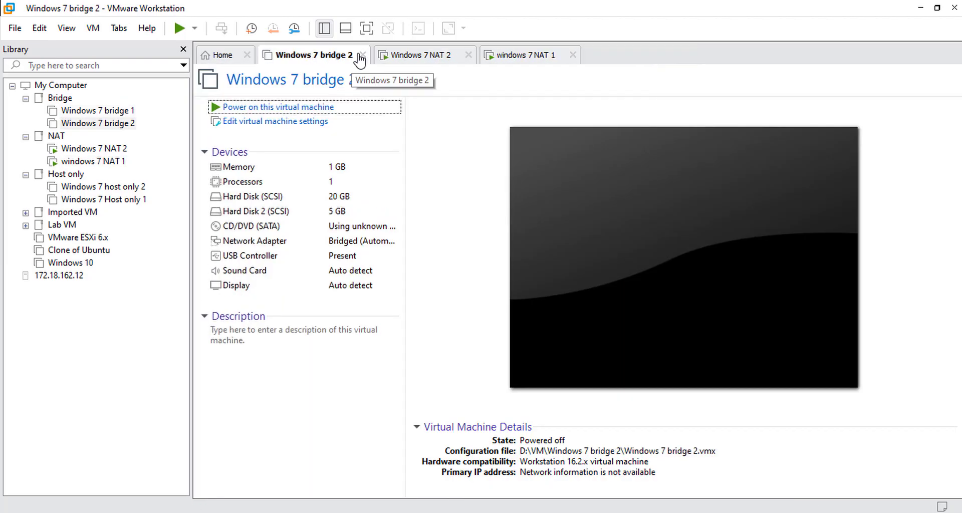
{"action": "left_click", "coordinate": [361, 55]}
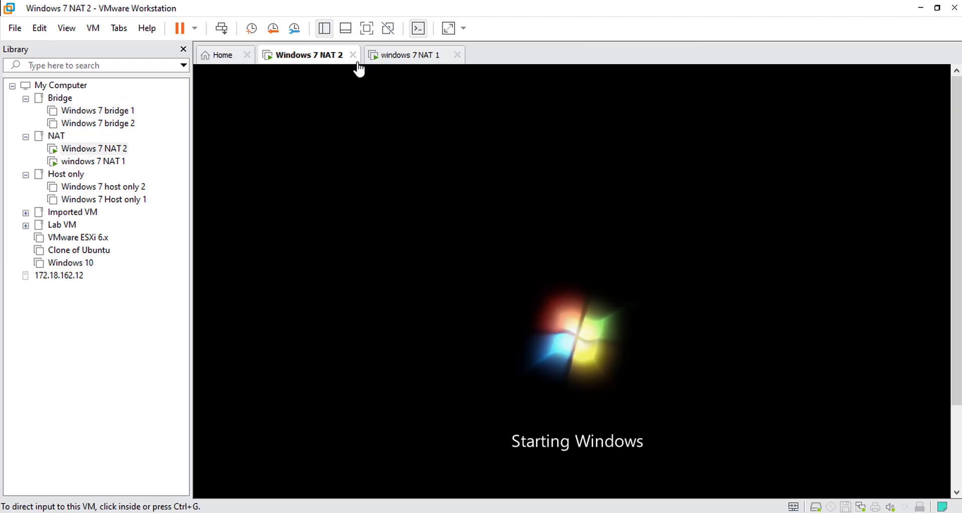
Step: Log in to the windows 7 NAT 1 virtual machine with the account password
{"action": "key", "text": "ctrl+Tab"}
{"action": "type", "text": "****"}
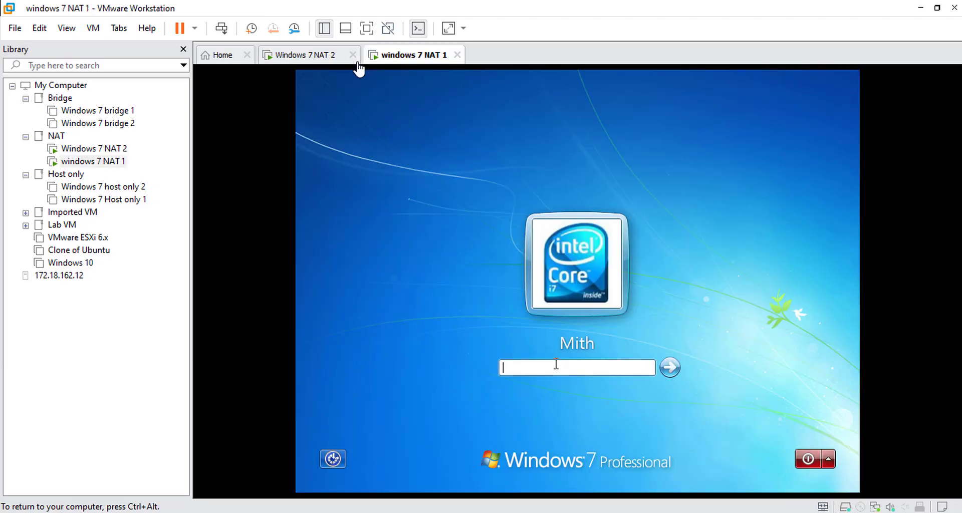
{"action": "key", "text": "Return"}
{"action": "key", "text": "ctrl+alt"}
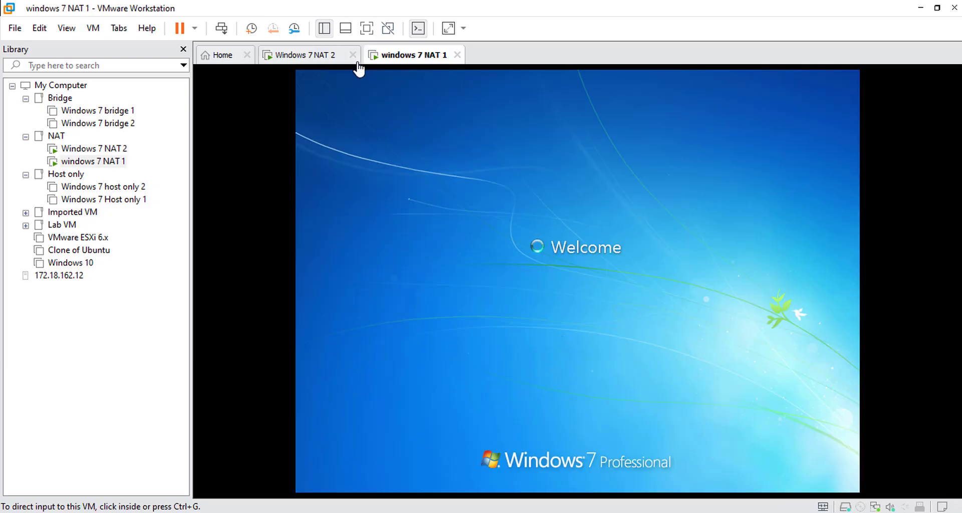
Step: Log in to the Windows 7 NAT 2 virtual machine with the account password
{"action": "left_click", "coordinate": [357, 63]}
{"action": "type", "text": "****"}
{"action": "key", "text": "Return"}
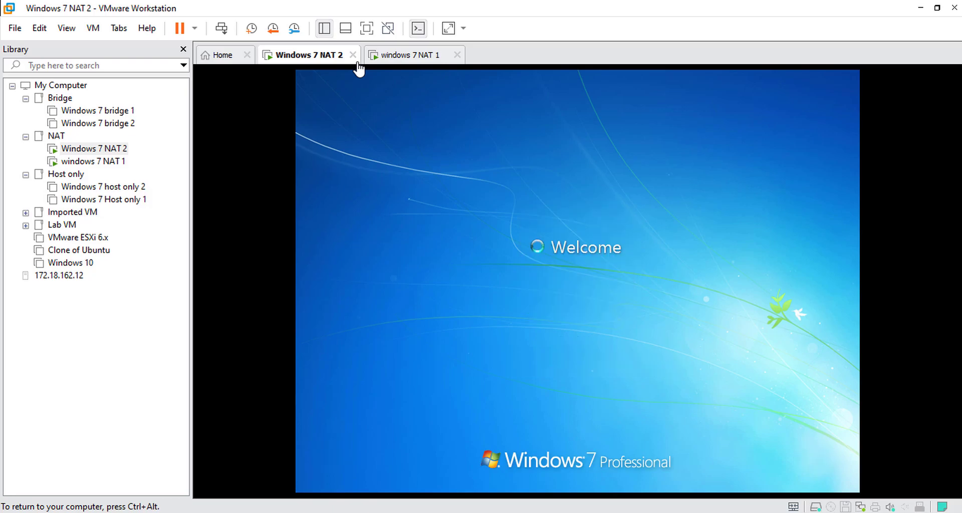
Step: Open a command prompt in windows 7 NAT 1 and run ipconfig to display its IP configuration
{"action": "left_click", "coordinate": [358, 62]}
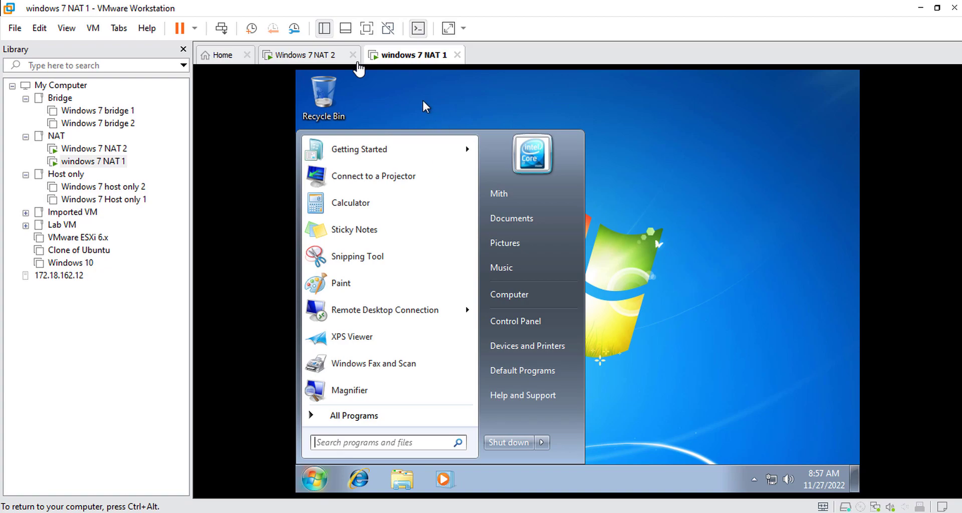
{"action": "type", "text": "cmd"}
{"action": "key", "text": "Escape"}
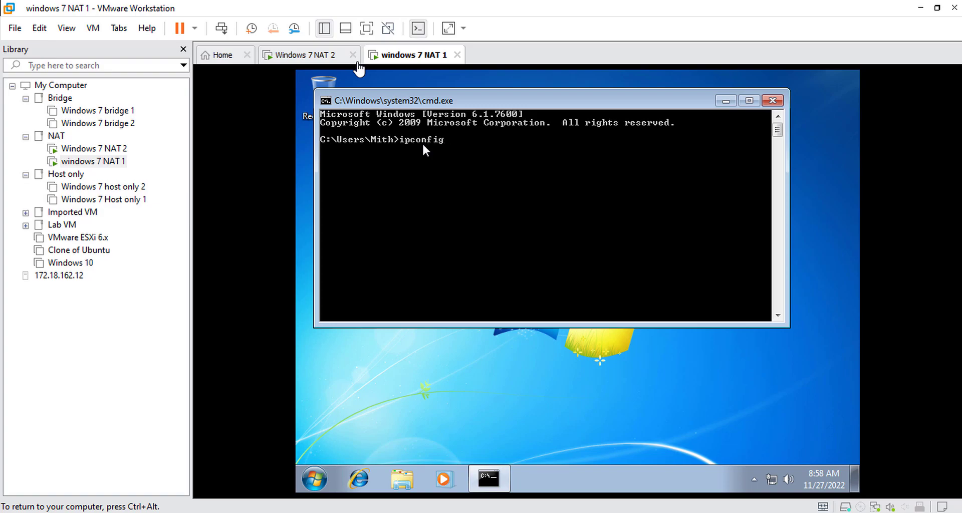
{"action": "key", "text": "Return"}
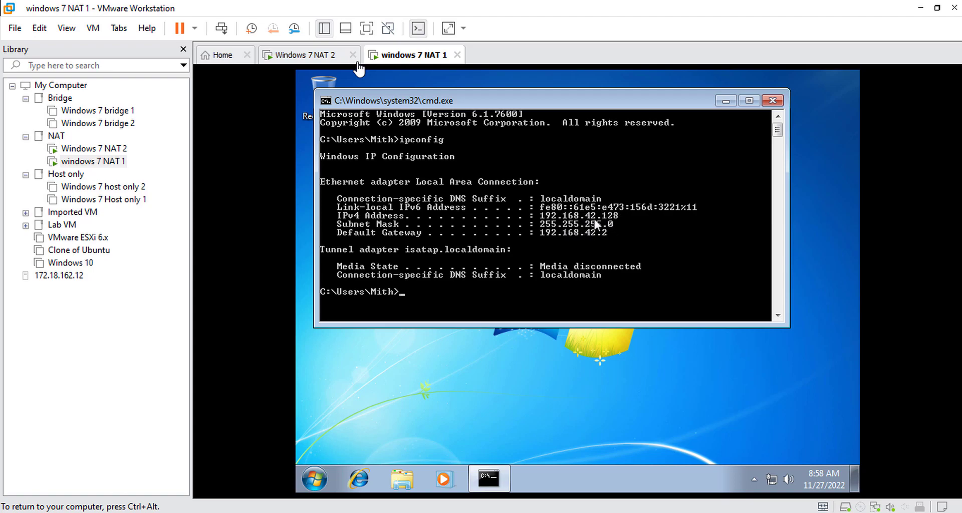
Step: Open a command prompt in Windows 7 NAT 2 and run ipconfig to display its IP configuration
{"action": "key", "text": "ctrl+alt"}
{"action": "left_click", "coordinate": [356, 62]}
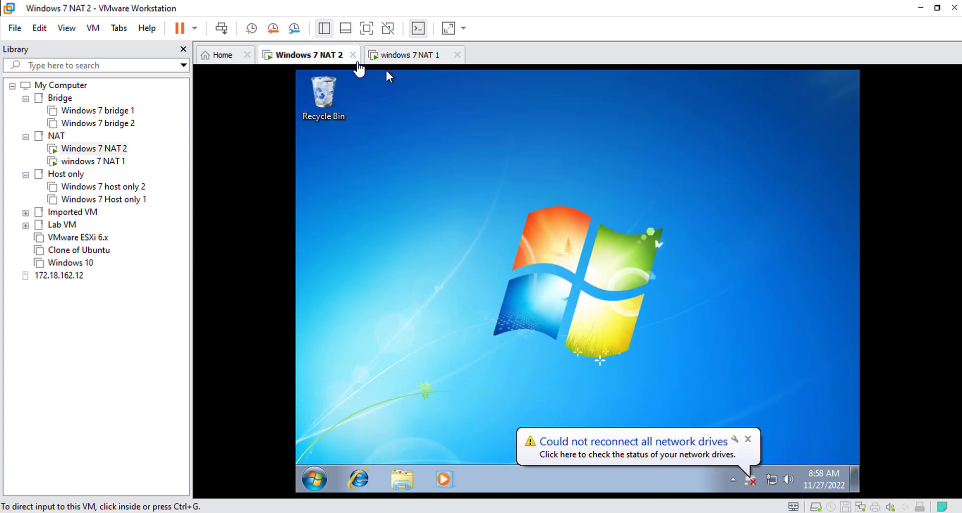
{"action": "key", "text": "ctrl+g"}
{"action": "key", "text": "super"}
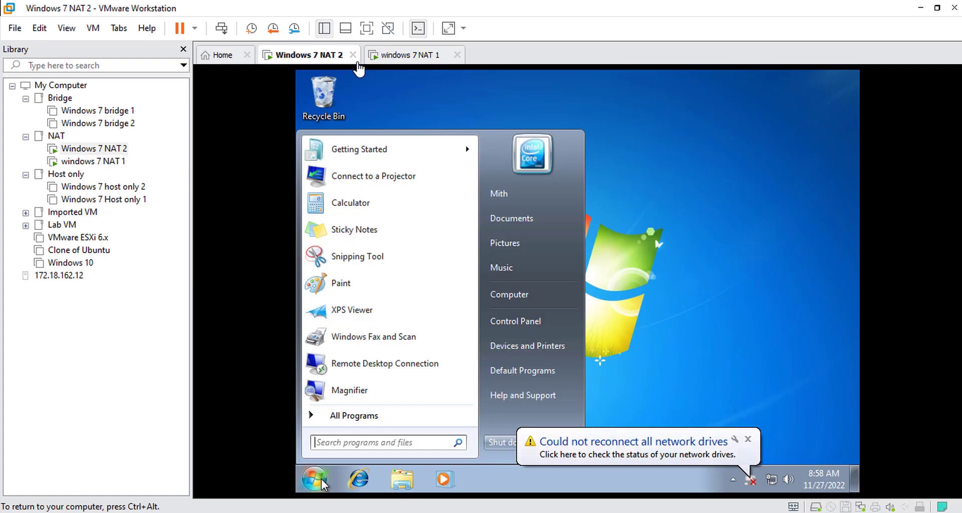
{"action": "left_click", "coordinate": [397, 444]}
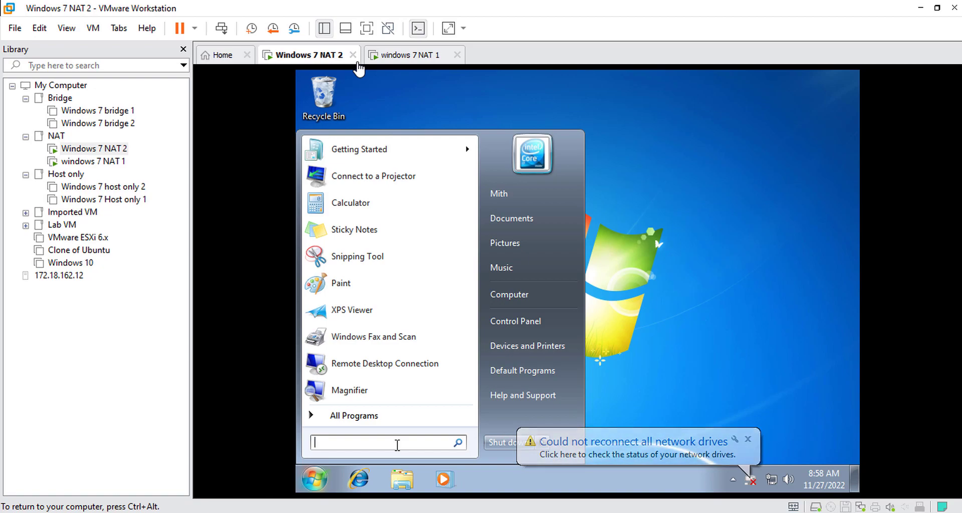
{"action": "type", "text": "cmd"}
{"action": "key", "text": "Return"}
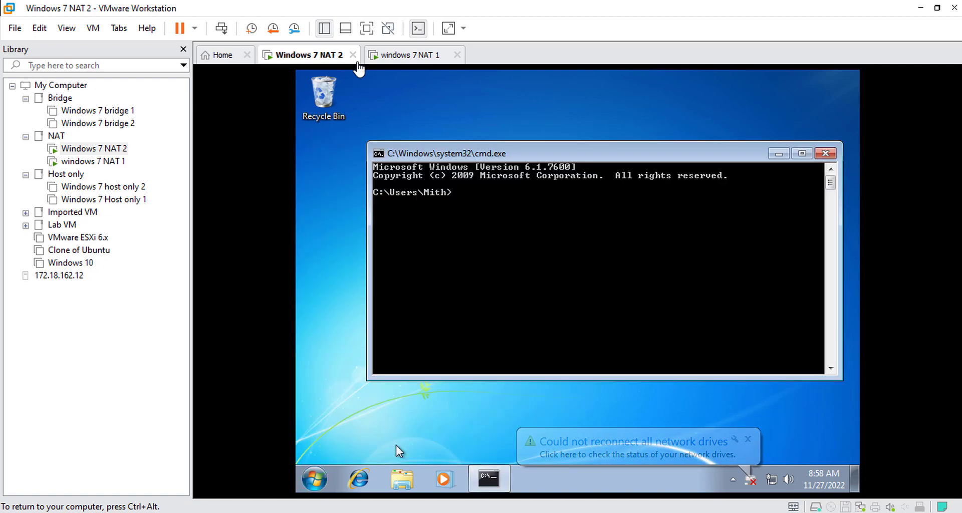
{"action": "type", "text": "ipco"}
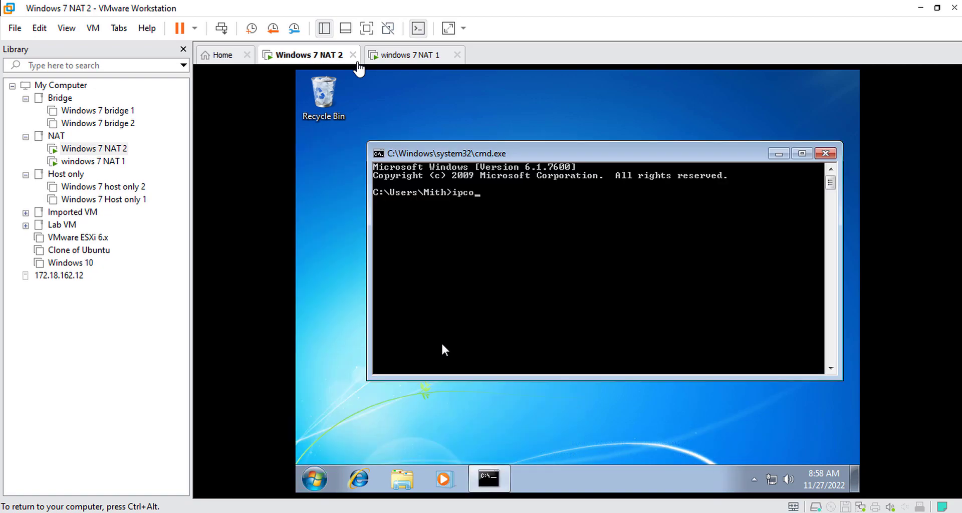
{"action": "type", "text": "nfig"}
{"action": "key", "text": "Return"}
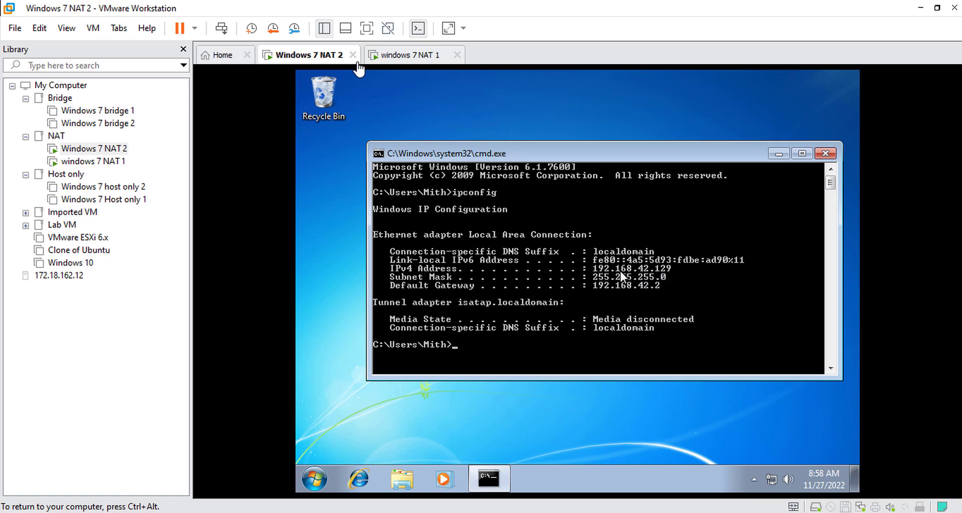
Step: Compare the IPv4 addresses, subnet masks and default gateways of the two NAT virtual machines
{"action": "key", "text": "ctrl+alt"}
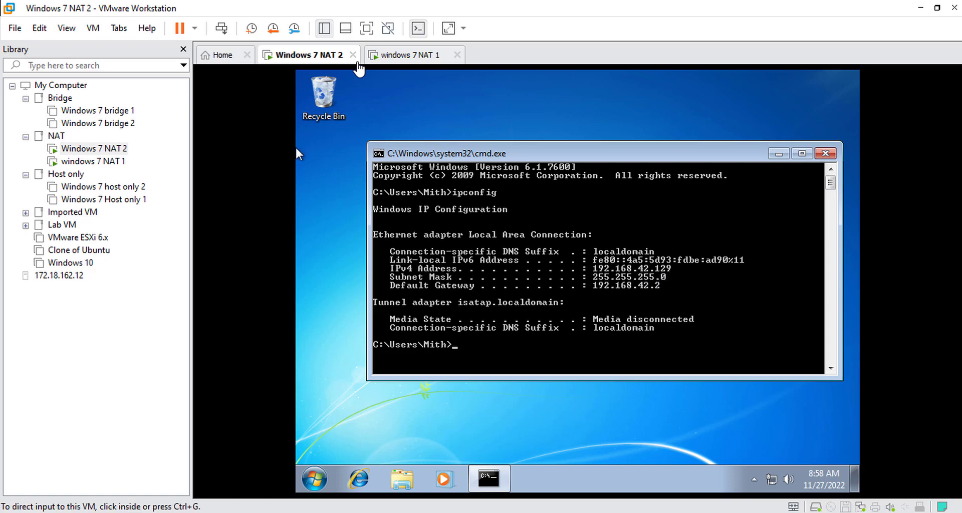
{"action": "left_click", "coordinate": [518, 259]}
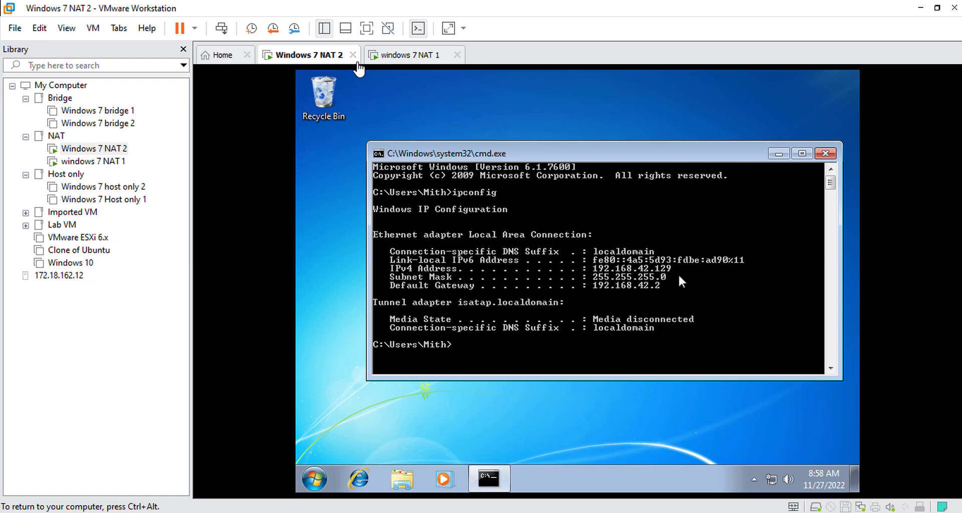
{"action": "key", "text": "ctrl+alt"}
{"action": "key", "text": "ctrl+Tab"}
{"action": "key", "text": "ctrl+shift+Tab"}
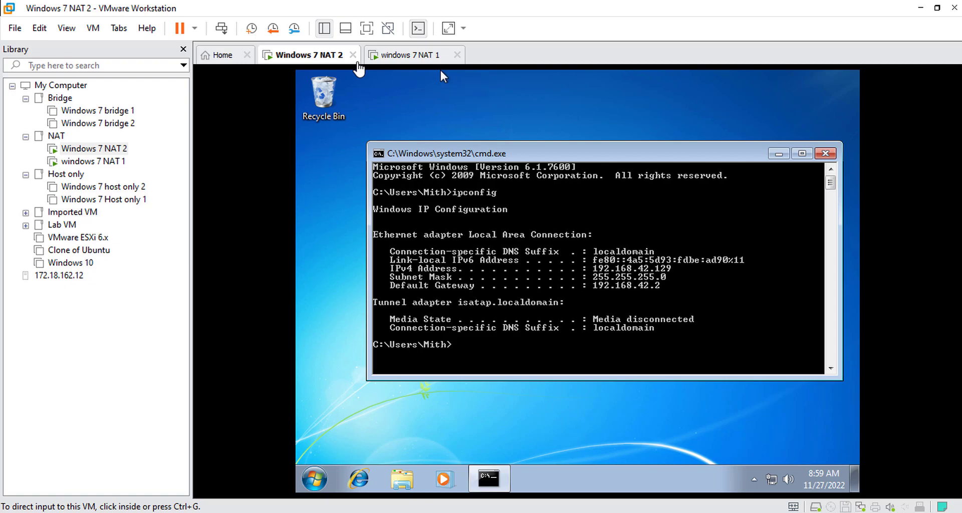
{"action": "key", "text": "ctrl+Tab"}
{"action": "key", "text": "ctrl+shift+Tab"}
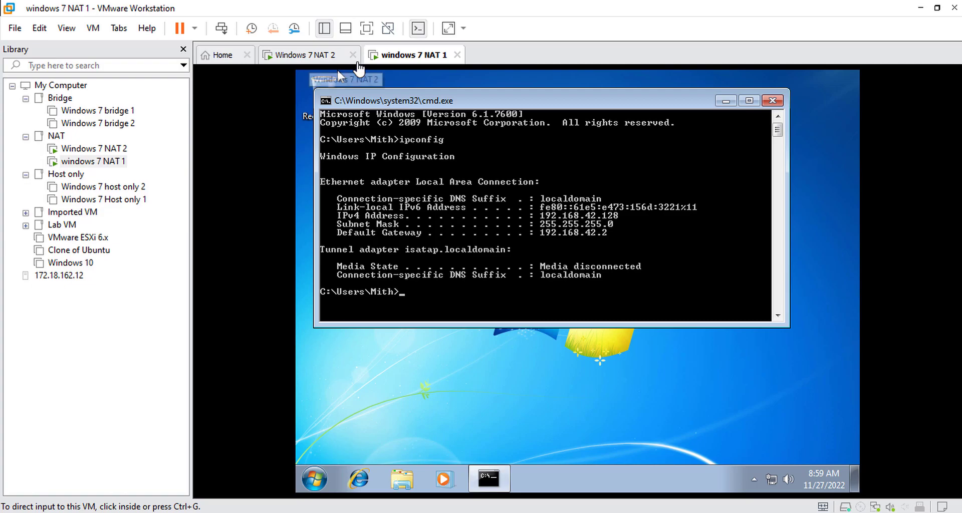
Step: Ping 192.168.1.128 from the command prompt of Windows 7 NAT 2
{"action": "left_click", "coordinate": [357, 63]}
{"action": "left_click", "coordinate": [518, 346]}
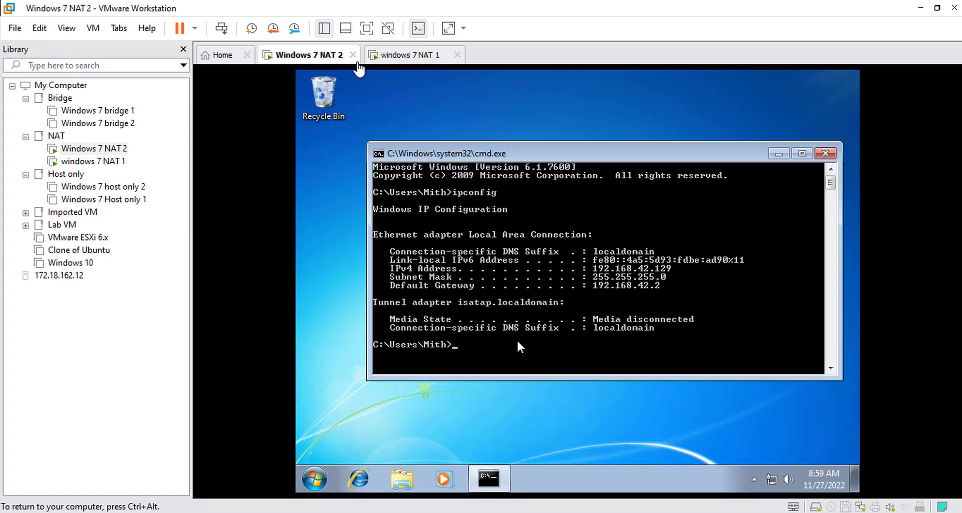
{"action": "type", "text": "ping 192.168.1.128"}
{"action": "key", "text": "Return"}
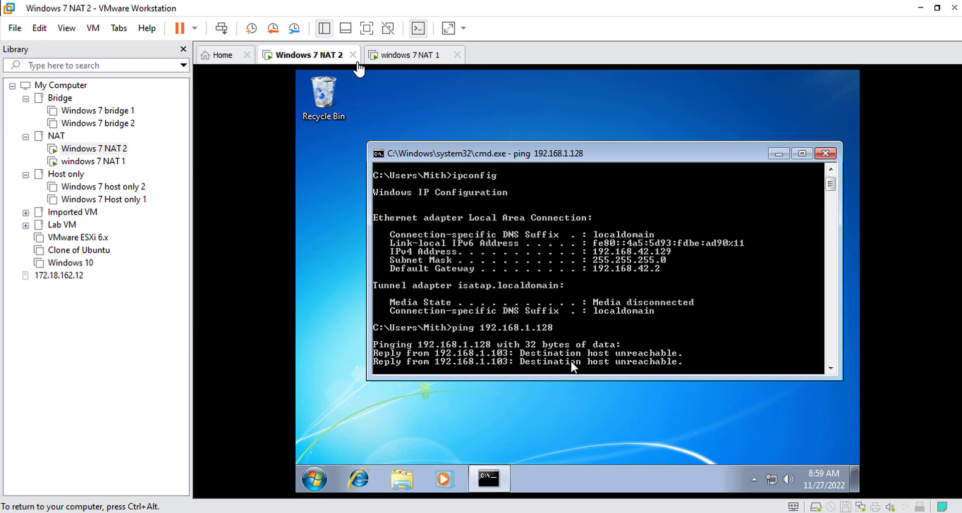
Step: Show the Control Panel of Windows 7 NAT 2 as small icons and open the advanced settings of Windows Firewall
{"action": "left_click", "coordinate": [312, 479]}
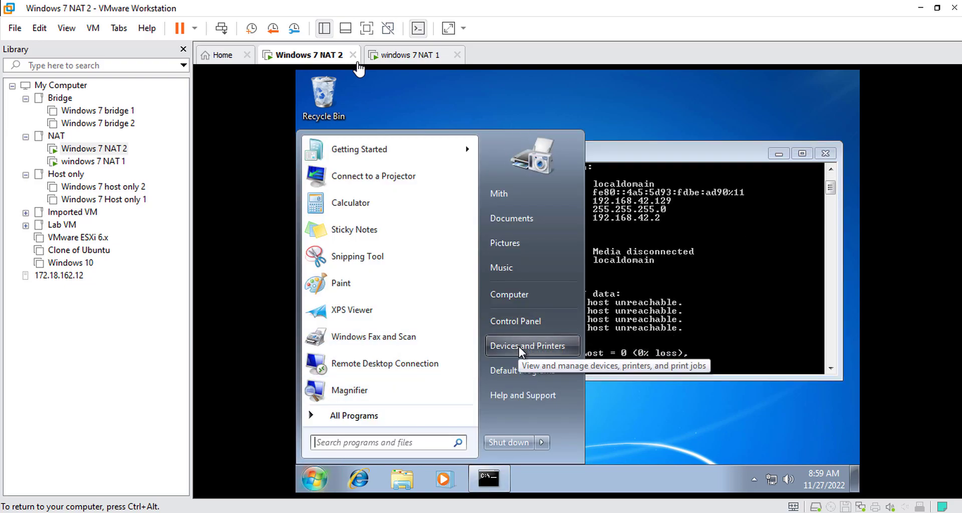
{"action": "left_click", "coordinate": [532, 325]}
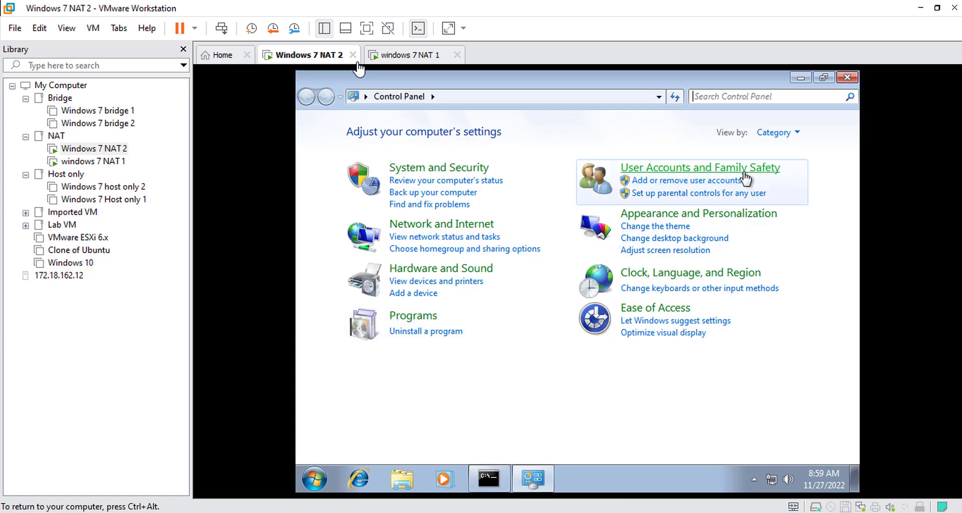
{"action": "left_click", "coordinate": [773, 133]}
{"action": "left_click", "coordinate": [766, 188]}
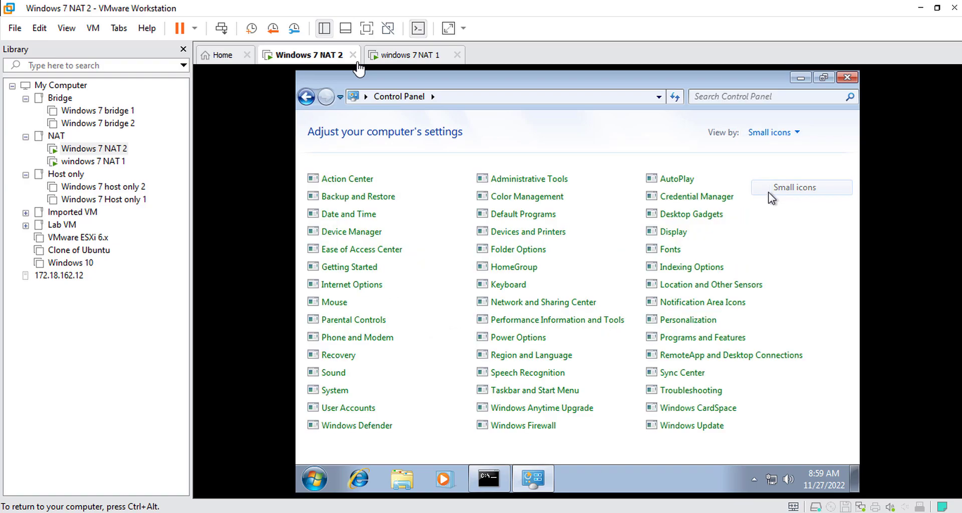
{"action": "left_click", "coordinate": [531, 428]}
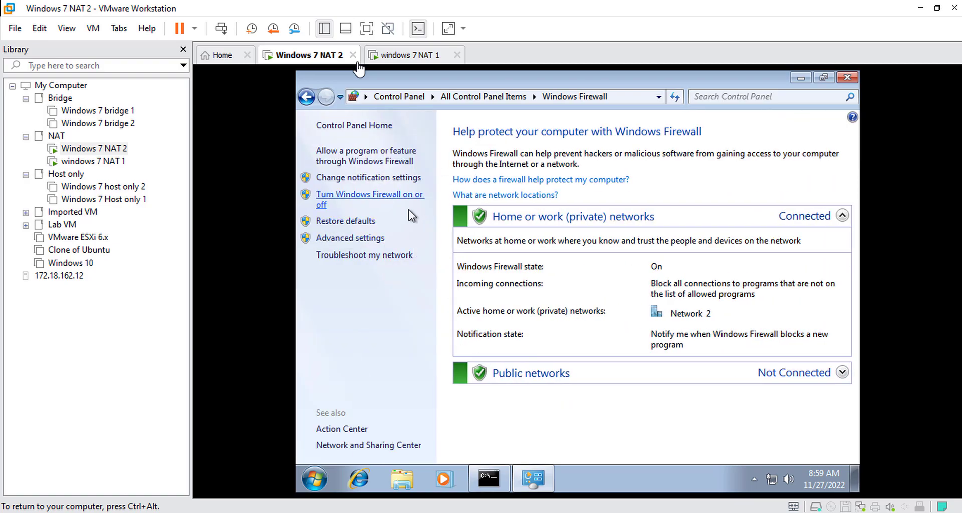
{"action": "left_click", "coordinate": [337, 197]}
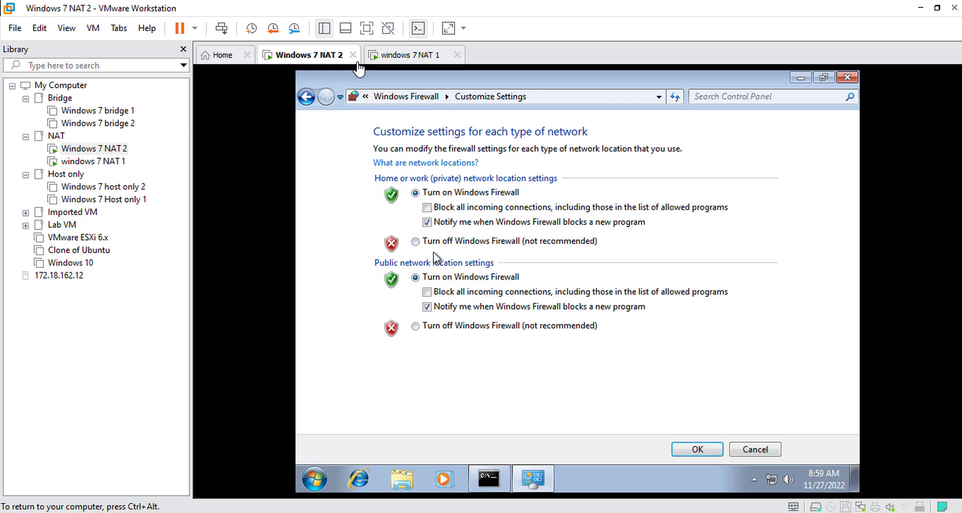
{"action": "left_click", "coordinate": [306, 97]}
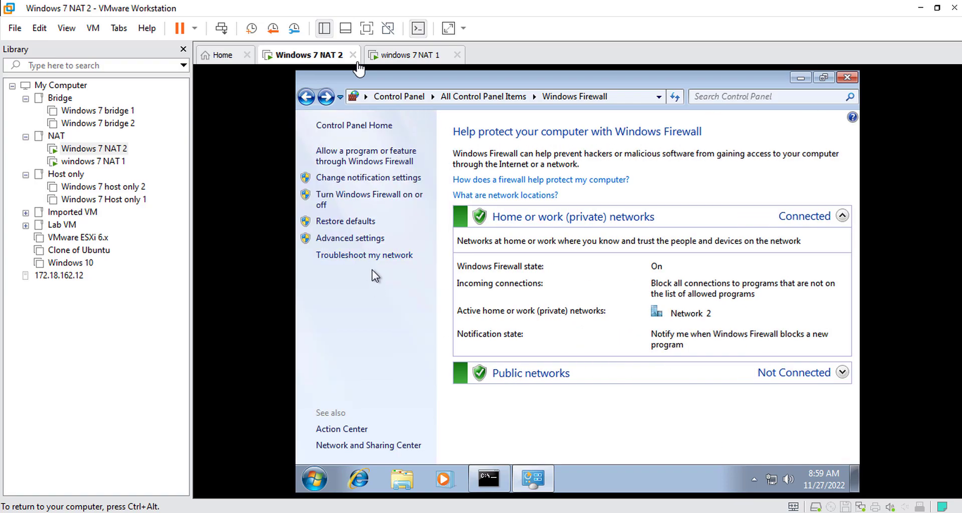
{"action": "left_click", "coordinate": [335, 239]}
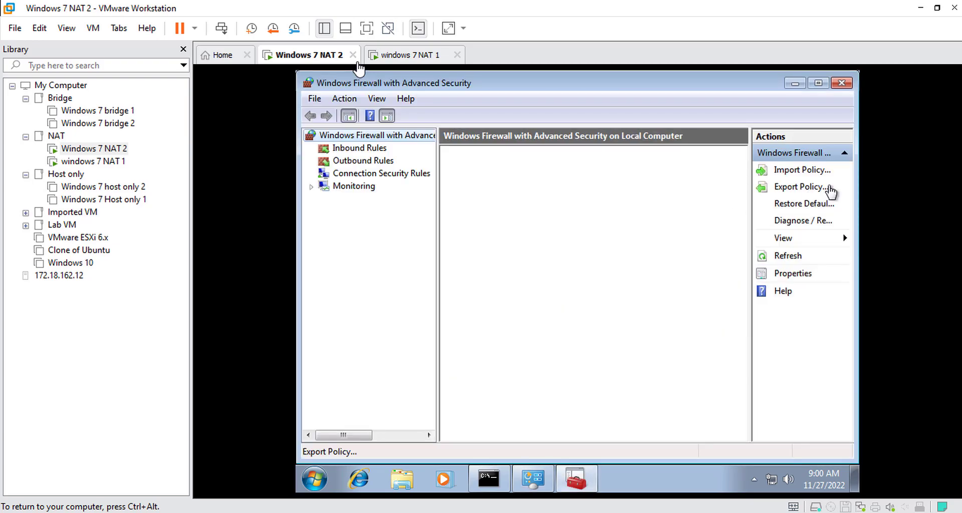
Step: Start a new inbound firewall rule in Windows 7 NAT 2 with the Custom rule type
{"action": "left_click", "coordinate": [356, 148]}
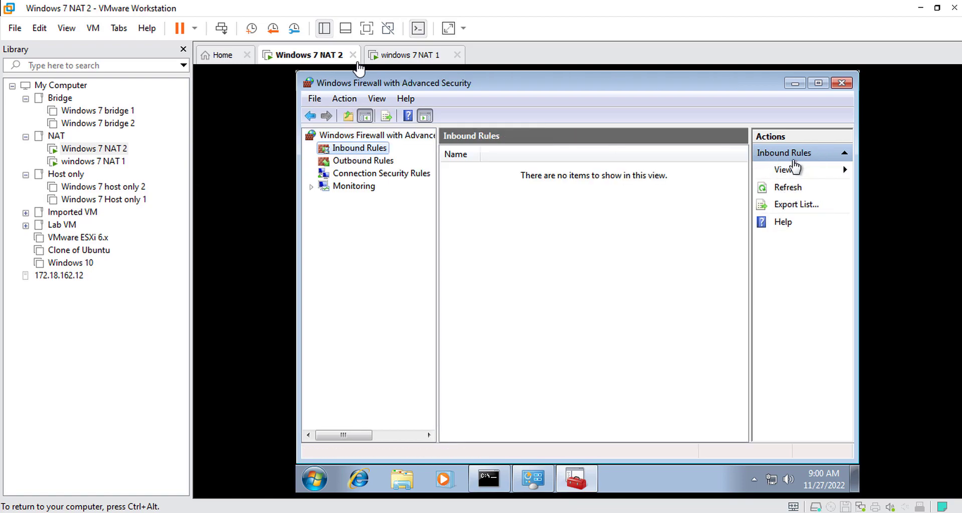
{"action": "left_click", "coordinate": [360, 160]}
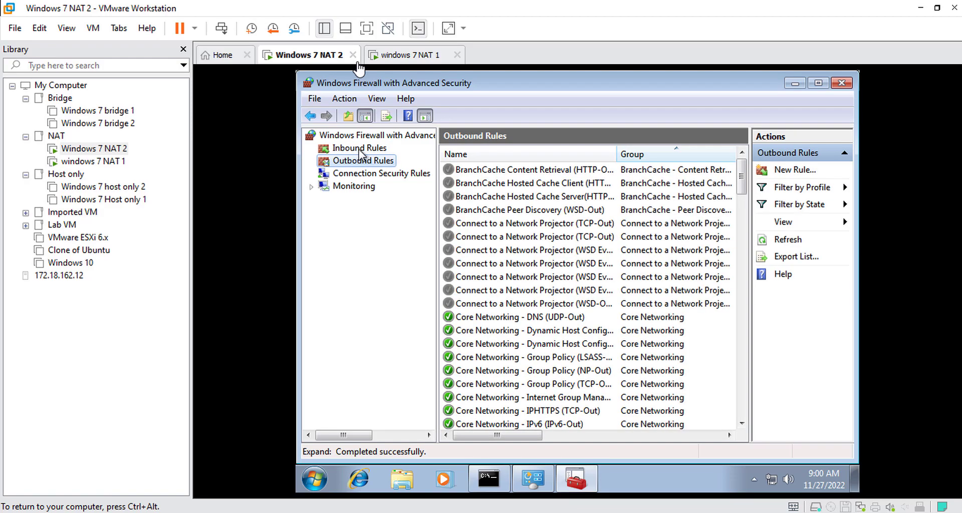
{"action": "left_click", "coordinate": [359, 149]}
{"action": "left_click", "coordinate": [781, 169]}
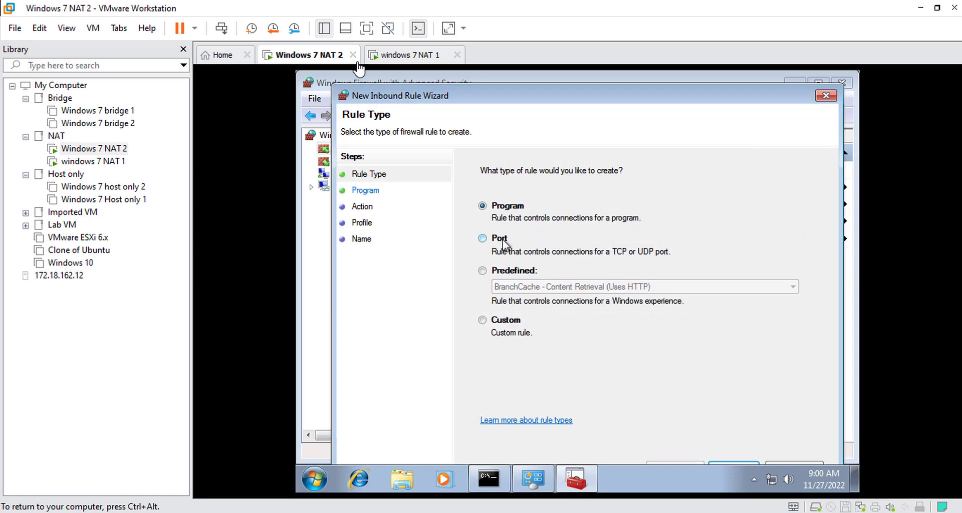
{"action": "left_click", "coordinate": [482, 320]}
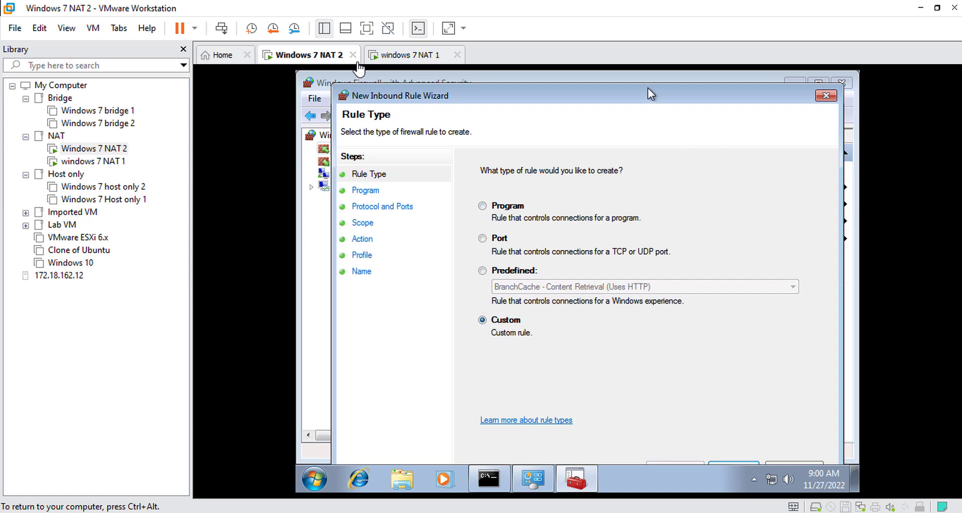
{"action": "left_click_drag", "start_coordinate": [648, 88], "coordinate": [645, 76]}
{"action": "left_click", "coordinate": [726, 455]}
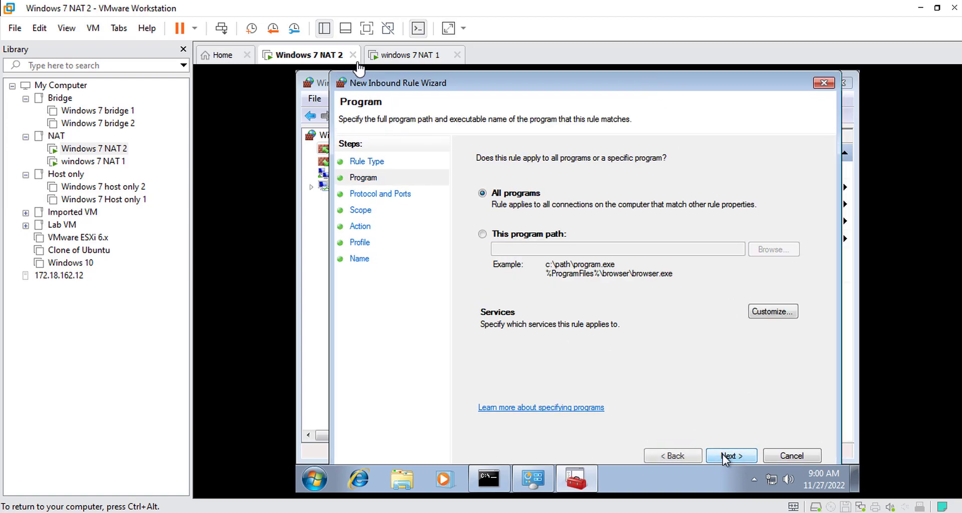
Step: Apply the inbound rule to all programs, set its protocol to ICMPv4, keep any IP address as scope and allow the connection
{"action": "left_click", "coordinate": [725, 456]}
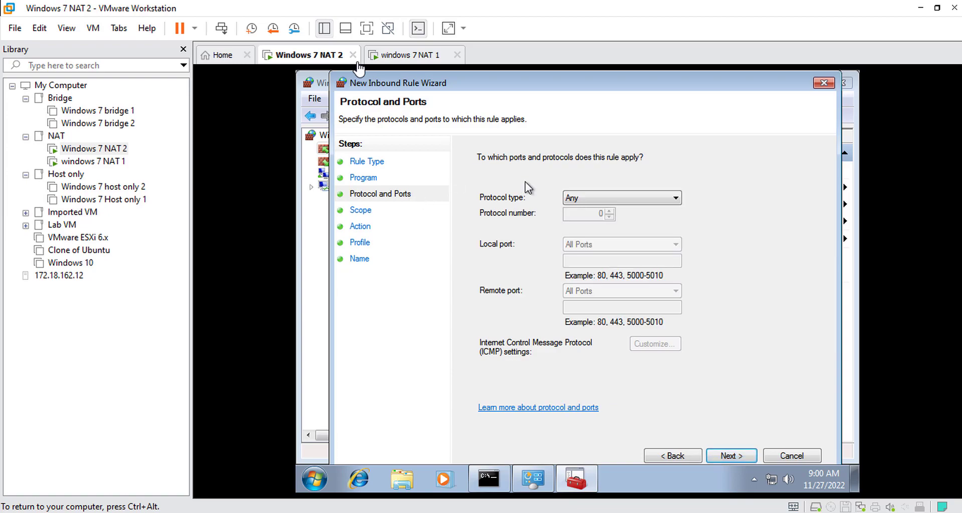
{"action": "left_click", "coordinate": [596, 198]}
{"action": "left_click", "coordinate": [596, 244]}
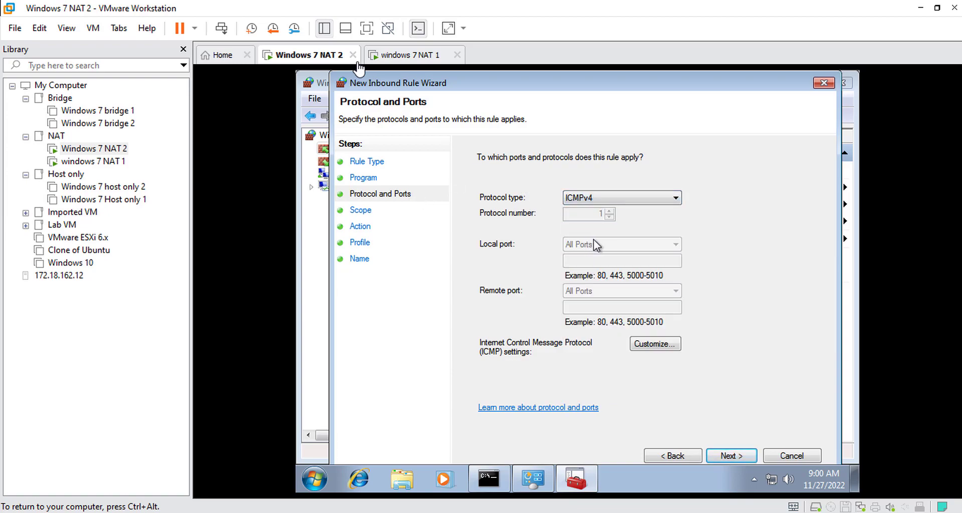
{"action": "left_click", "coordinate": [728, 456]}
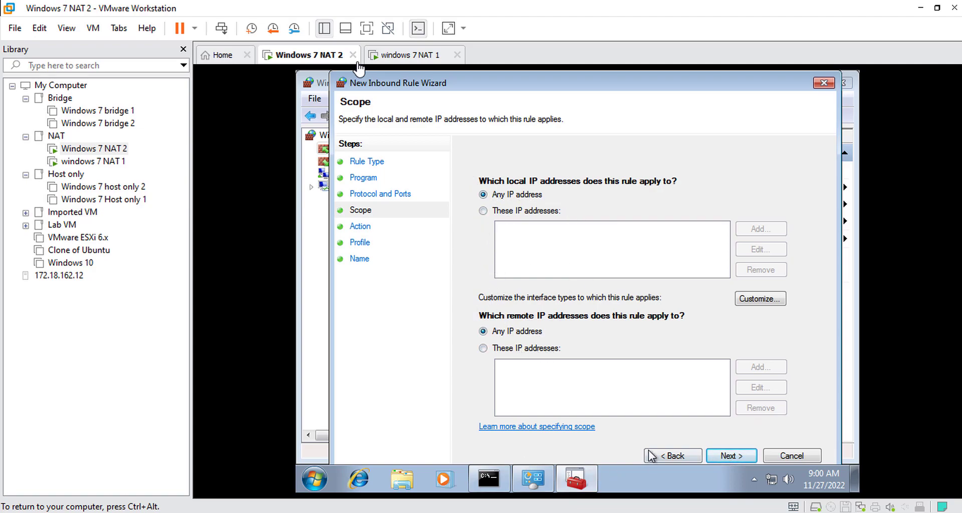
{"action": "left_click", "coordinate": [733, 455]}
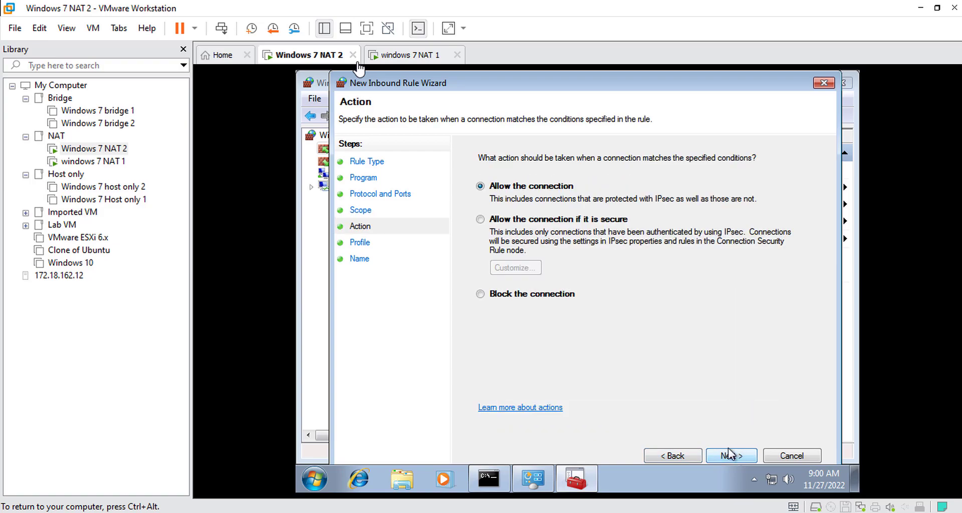
{"action": "left_click", "coordinate": [731, 456]}
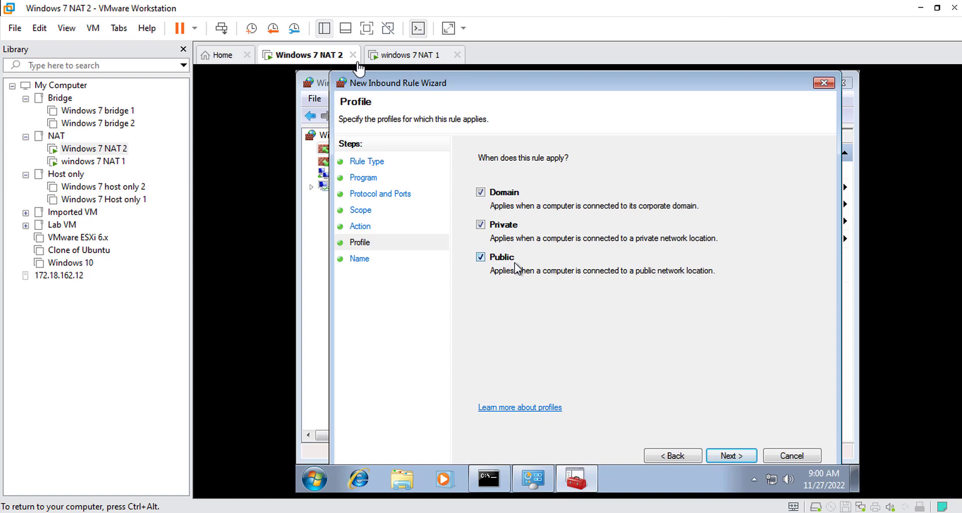
Step: Keep the Domain, Private and Public profiles for the inbound rule, name it ICMP v4 and create it
{"action": "left_click", "coordinate": [738, 457]}
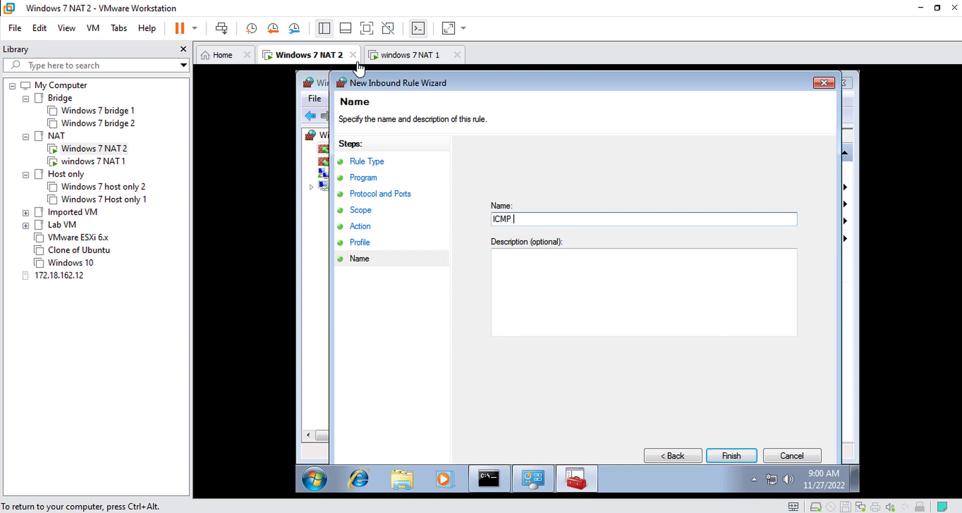
{"action": "left_click", "coordinate": [731, 455]}
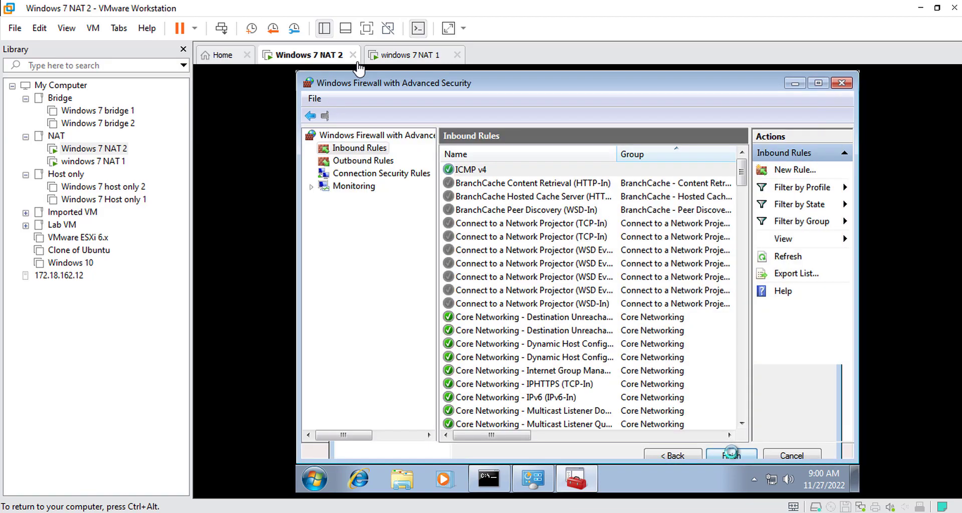
Step: Start a new outbound firewall rule in Windows 7 NAT 2 with the Custom rule type
{"action": "left_click", "coordinate": [363, 161]}
{"action": "left_click", "coordinate": [786, 170]}
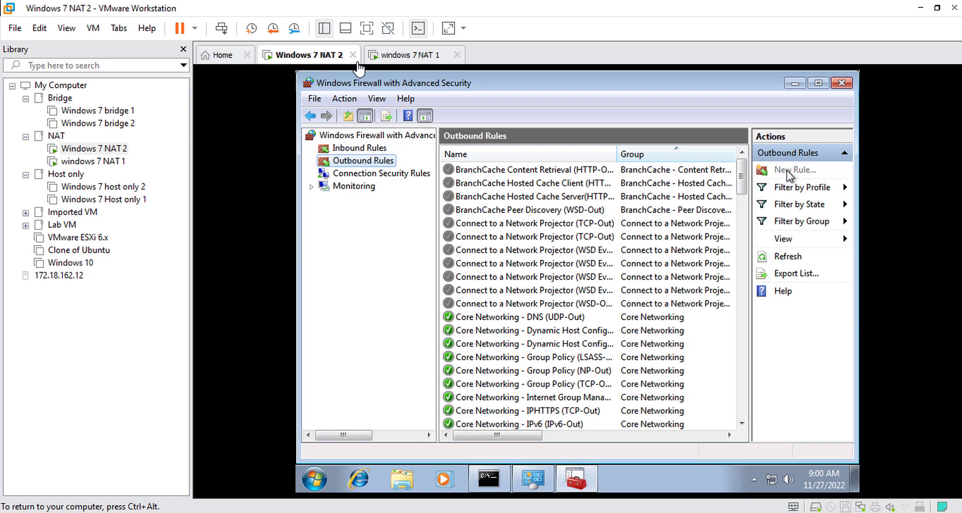
{"action": "left_click", "coordinate": [526, 321]}
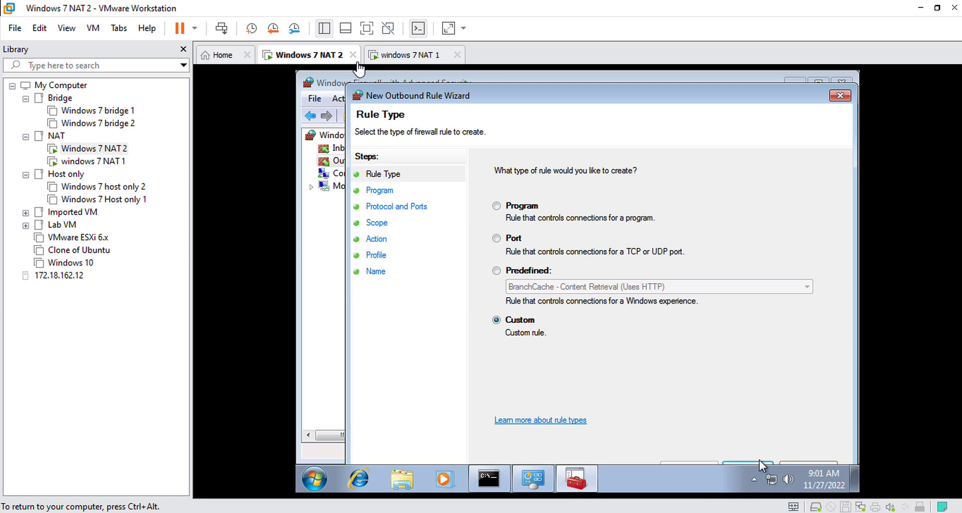
{"action": "left_click_drag", "start_coordinate": [706, 98], "coordinate": [698, 85]}
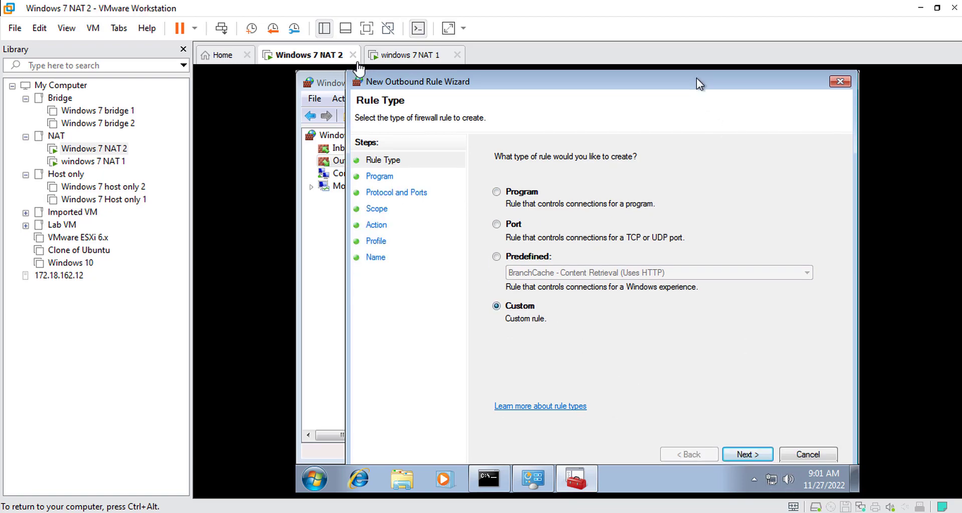
{"action": "left_click", "coordinate": [753, 455]}
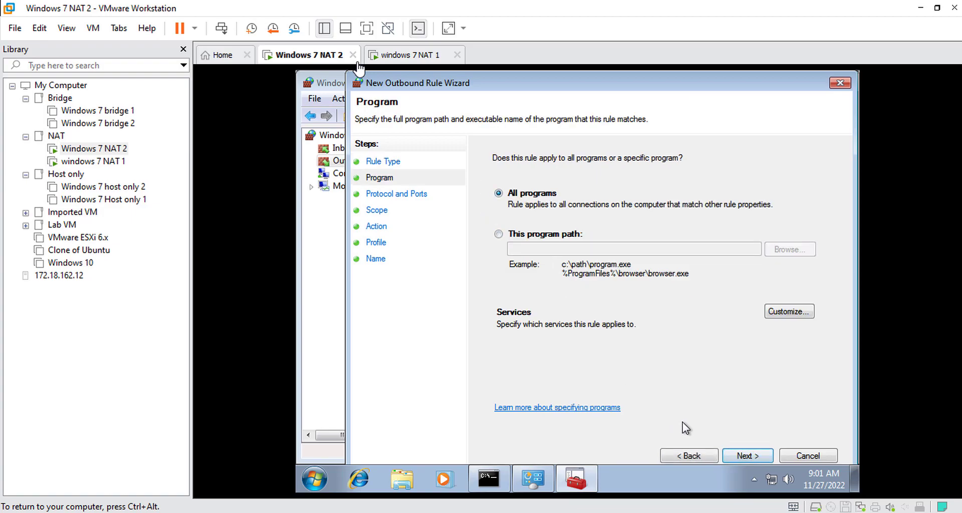
Step: Apply the outbound rule to all programs, set its protocol to ICMPv4, keep any IP address as scope and allow the connection
{"action": "left_click", "coordinate": [739, 457]}
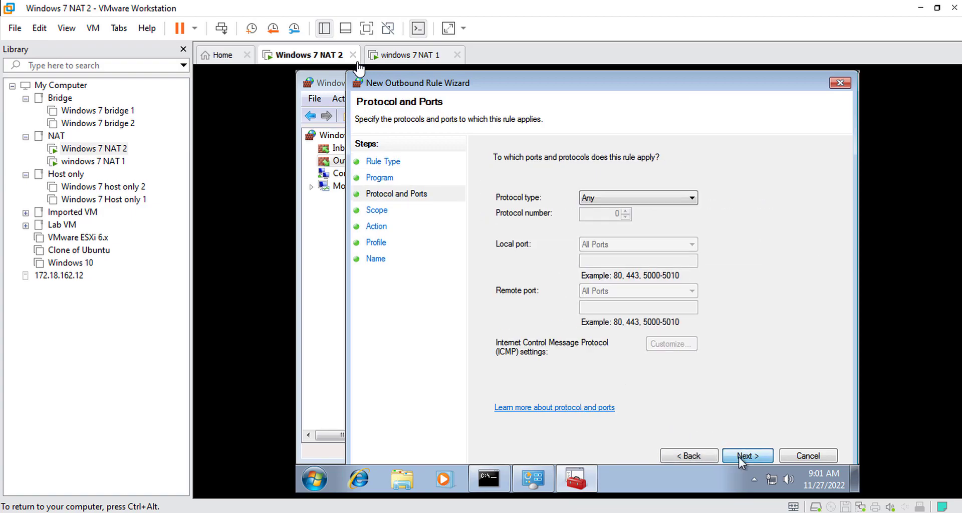
{"action": "left_click", "coordinate": [595, 201]}
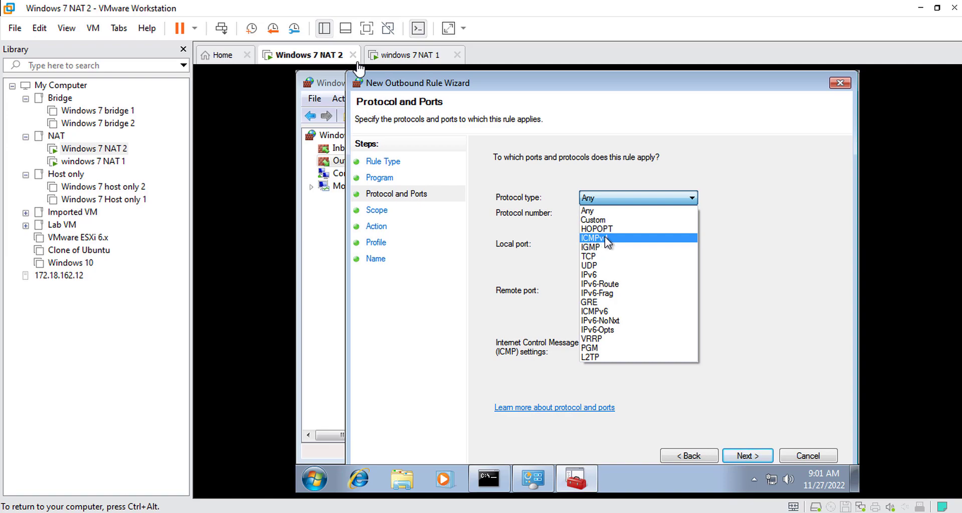
{"action": "left_click", "coordinate": [606, 237]}
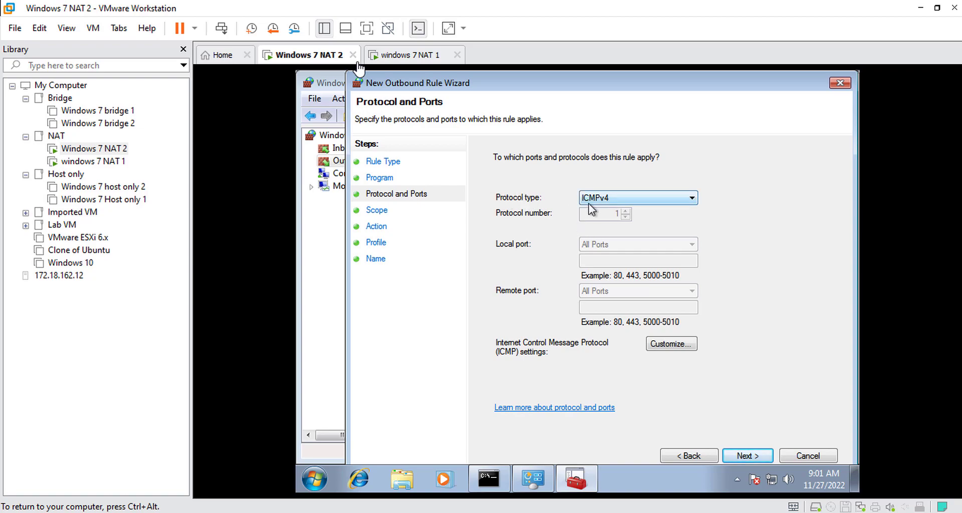
{"action": "left_click", "coordinate": [757, 456]}
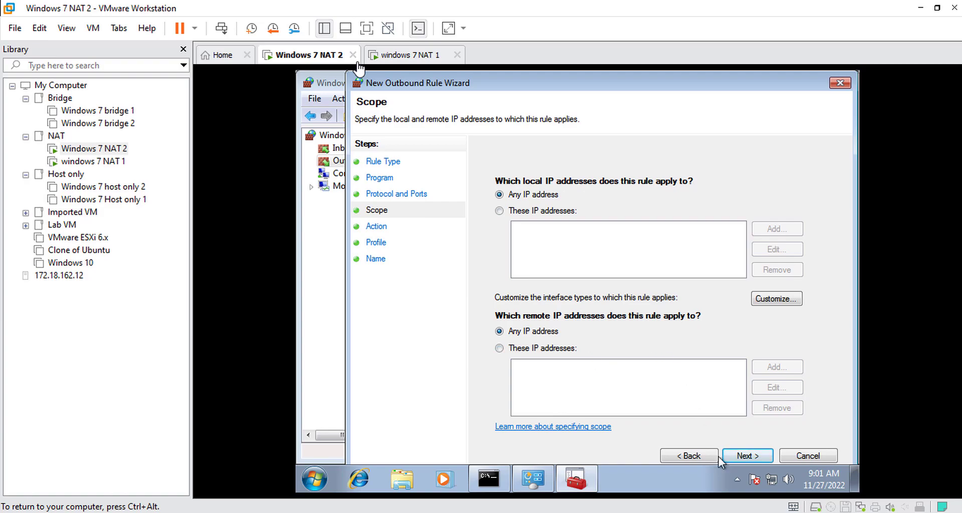
{"action": "left_click", "coordinate": [757, 456]}
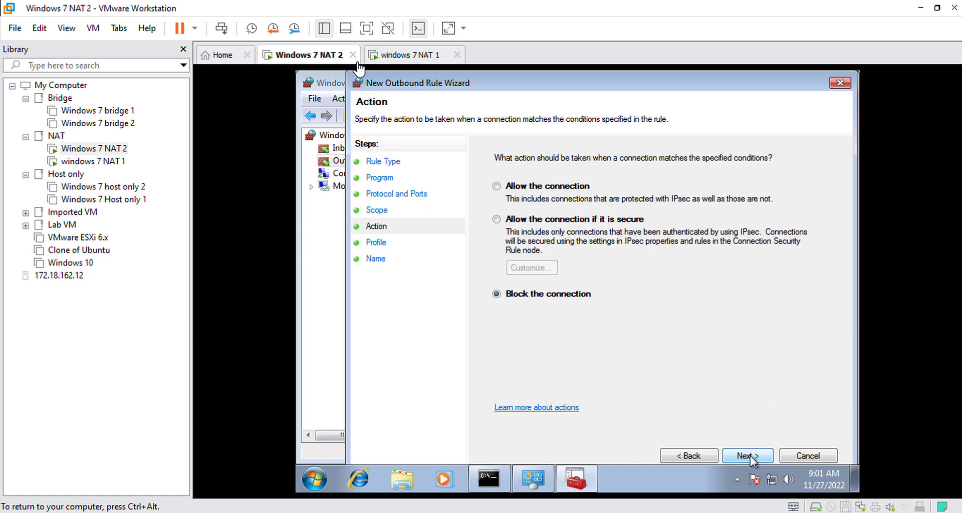
{"action": "left_click", "coordinate": [549, 193]}
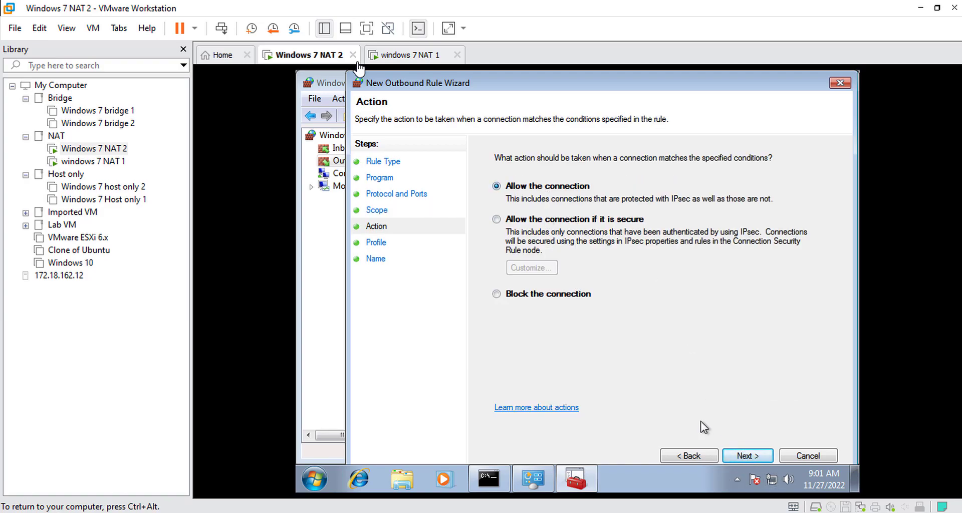
{"action": "left_click", "coordinate": [753, 455]}
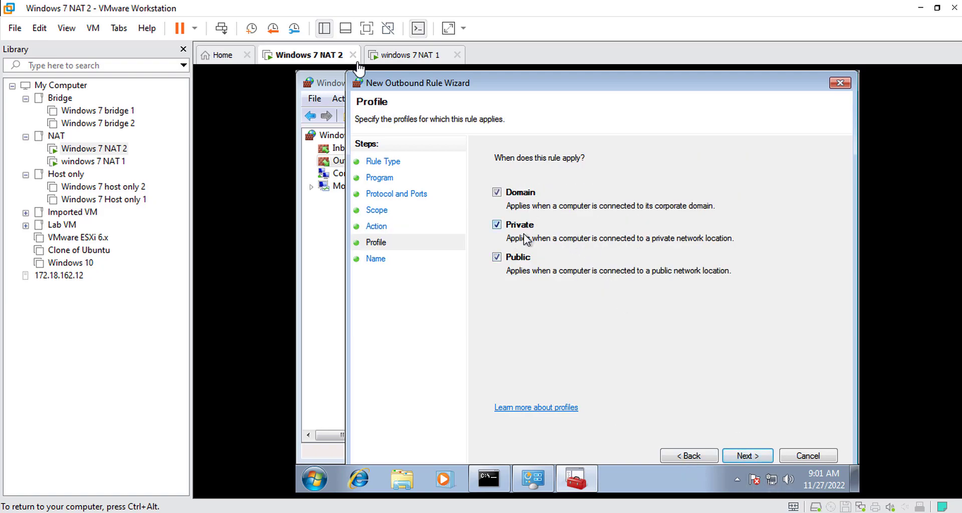
Step: Create the outbound rule for all three profiles under the name ICMP v4 and close the firewall and Control Panel windows
{"action": "left_click", "coordinate": [749, 456]}
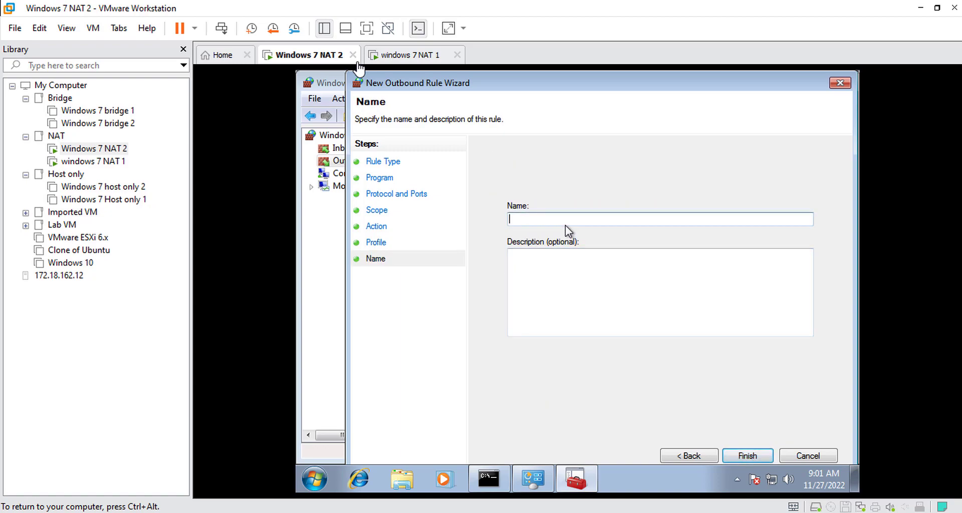
{"action": "type", "text": "ICMP v4"}
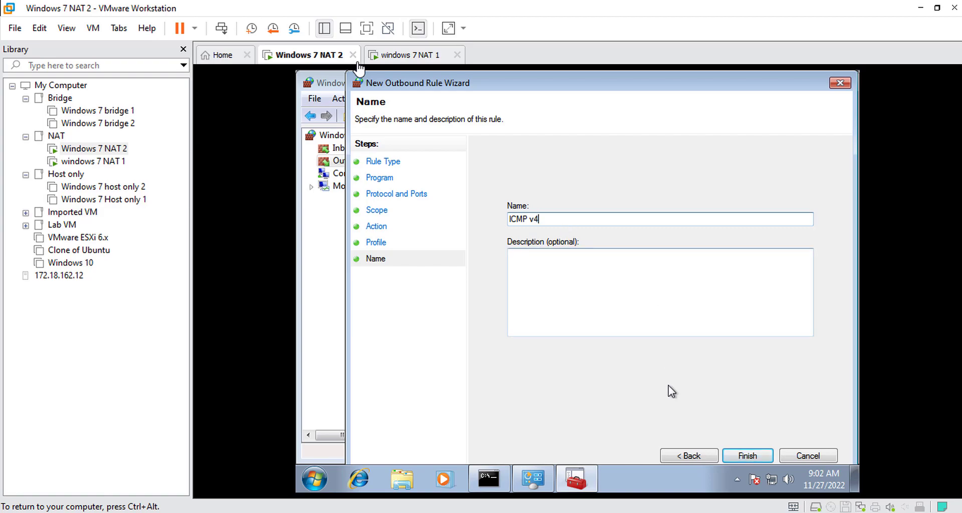
{"action": "left_click", "coordinate": [747, 456]}
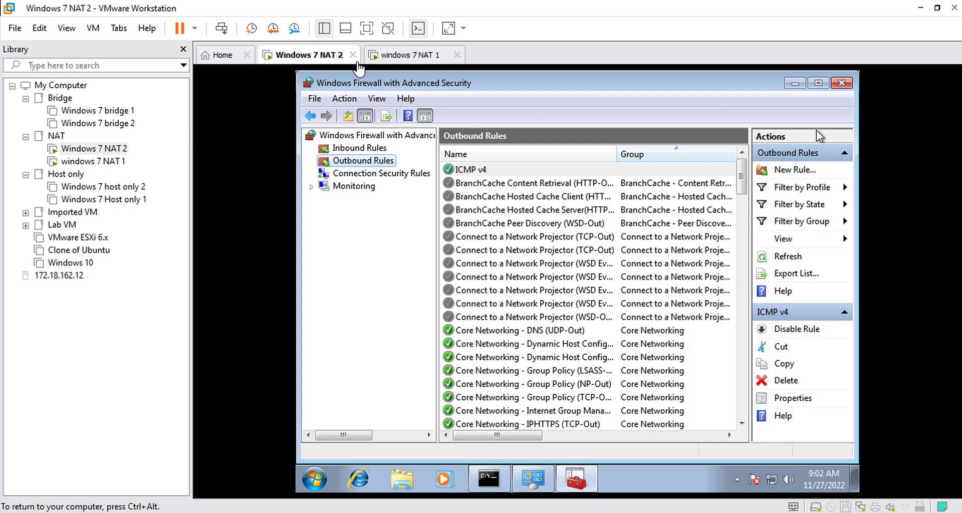
{"action": "left_click", "coordinate": [842, 83]}
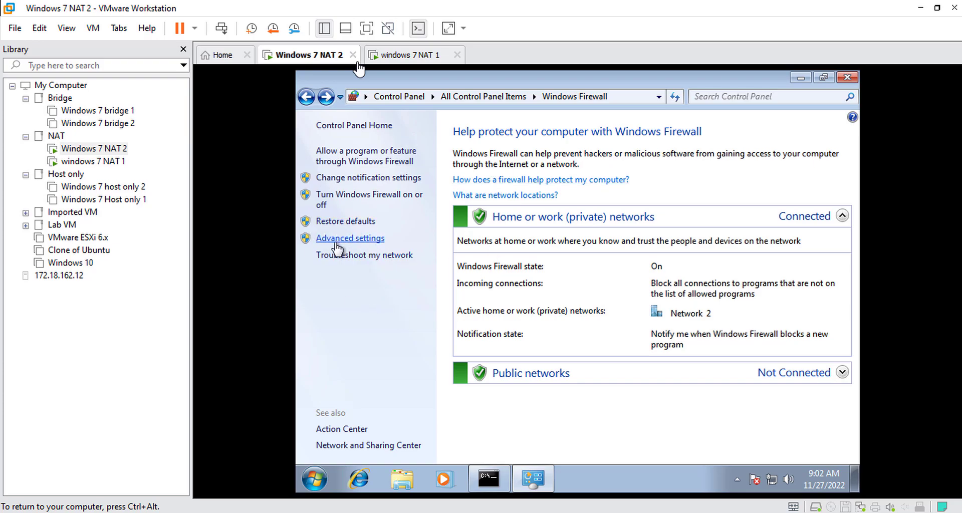
{"action": "left_click", "coordinate": [847, 76]}
Step: Switch to windows 7 NAT 1, show its Control Panel as small icons and open the advanced settings of Windows Firewall
{"action": "key", "text": "ctrl+Tab"}
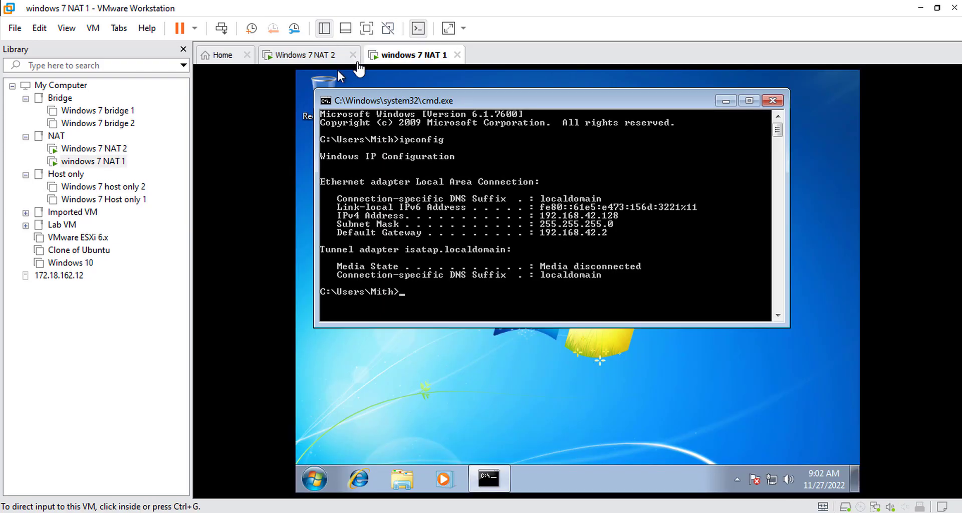
{"action": "left_click", "coordinate": [359, 70]}
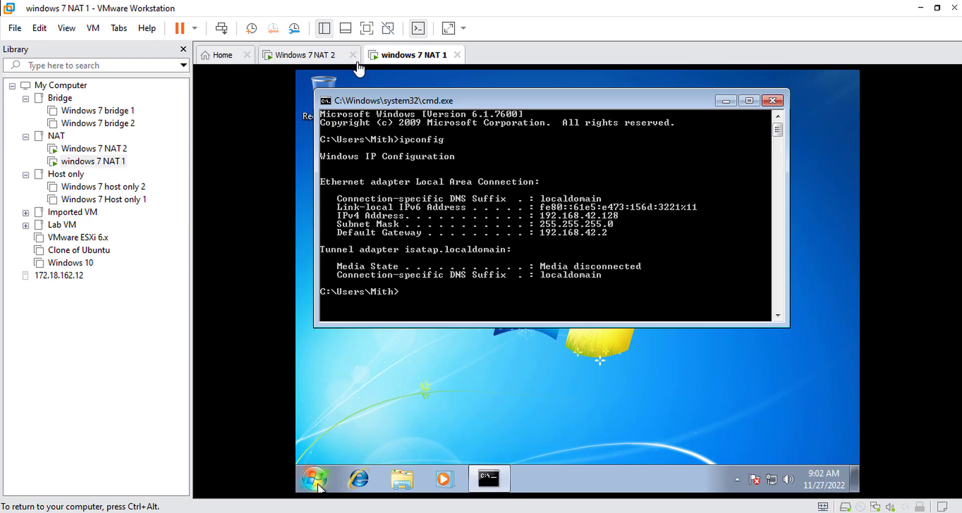
{"action": "left_click", "coordinate": [724, 102]}
{"action": "key", "text": "super"}
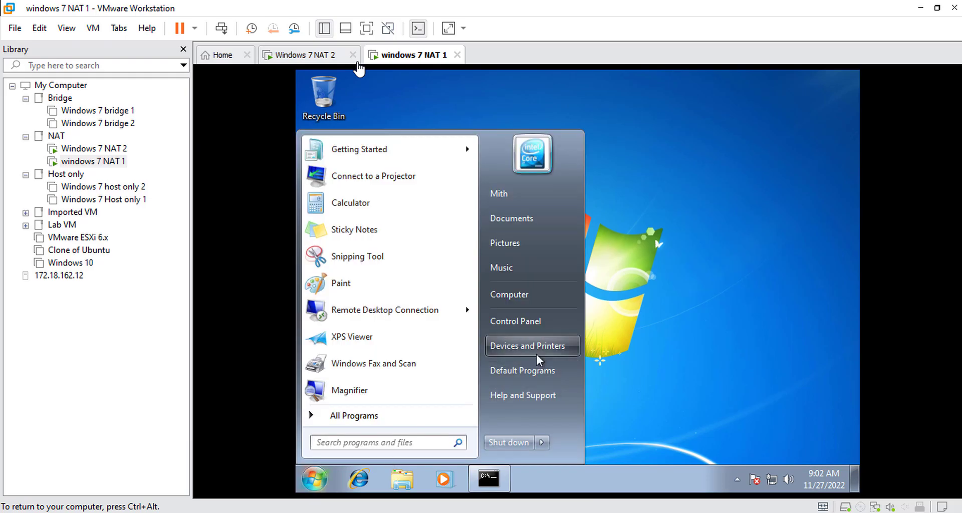
{"action": "left_click", "coordinate": [521, 322]}
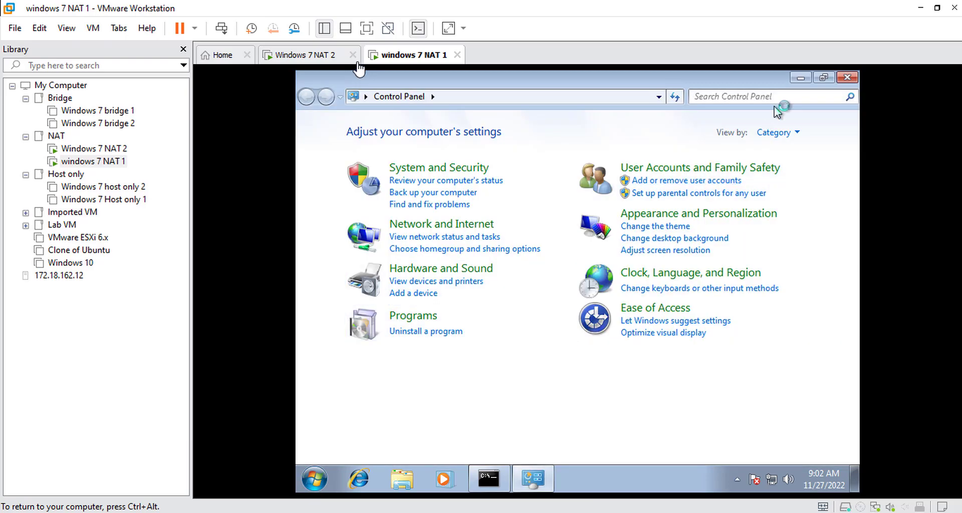
{"action": "left_click", "coordinate": [774, 132]}
{"action": "left_click", "coordinate": [777, 189]}
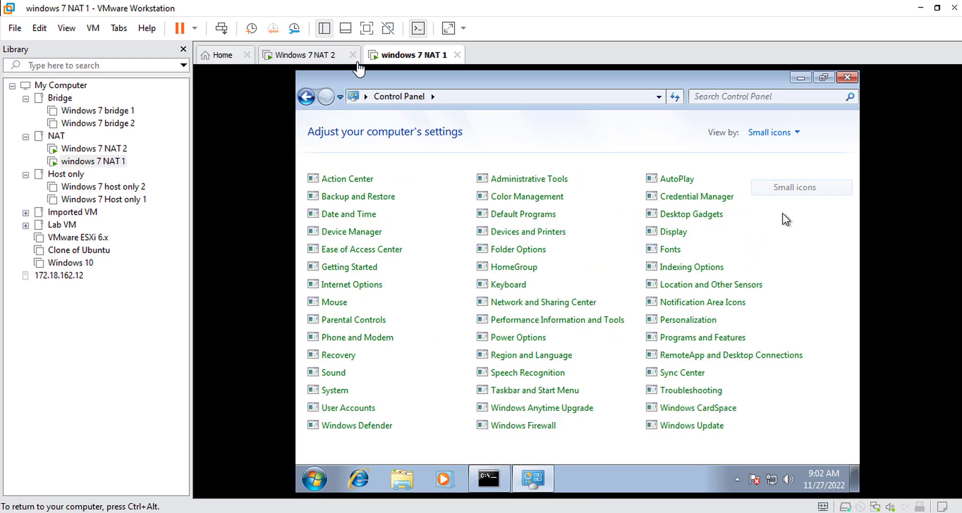
{"action": "left_click", "coordinate": [511, 426]}
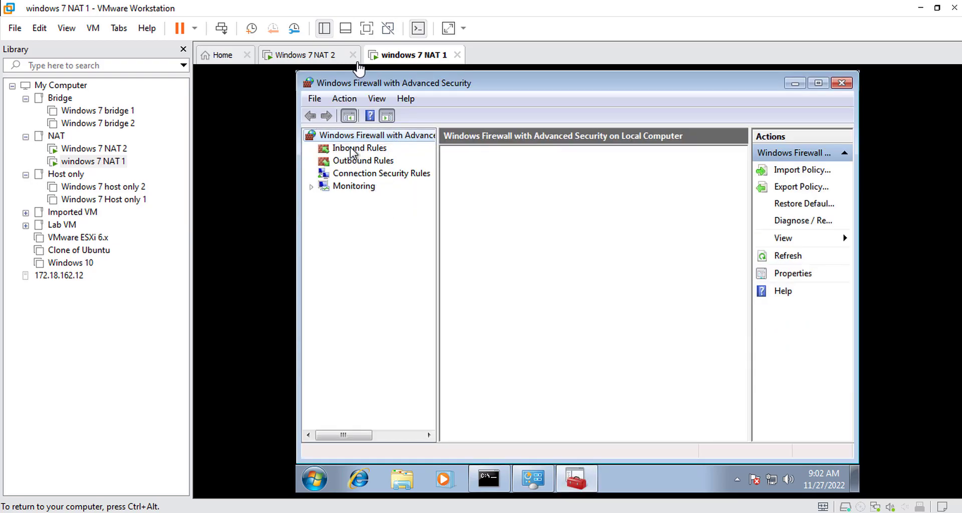
Step: Start a new inbound firewall rule in windows 7 NAT 1 with the Custom rule type
{"action": "left_click", "coordinate": [353, 148]}
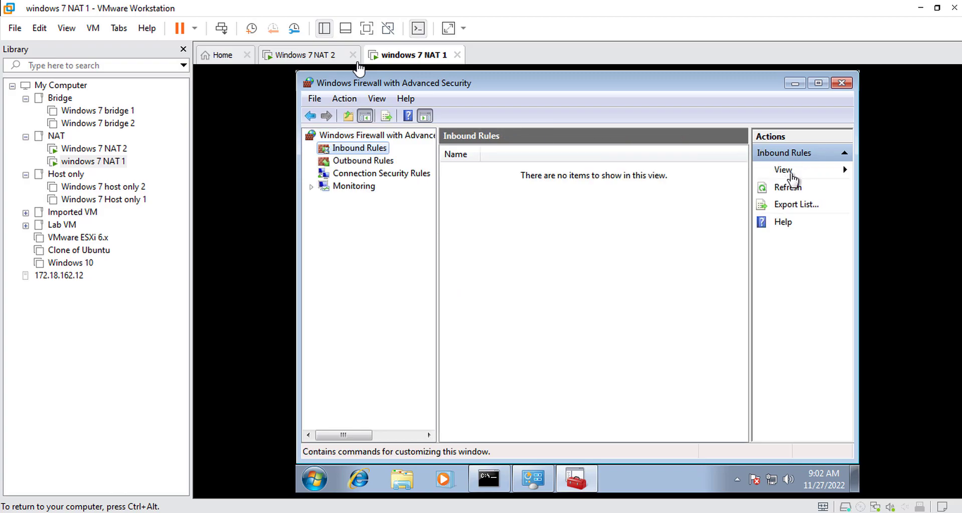
{"action": "left_click", "coordinate": [783, 169]}
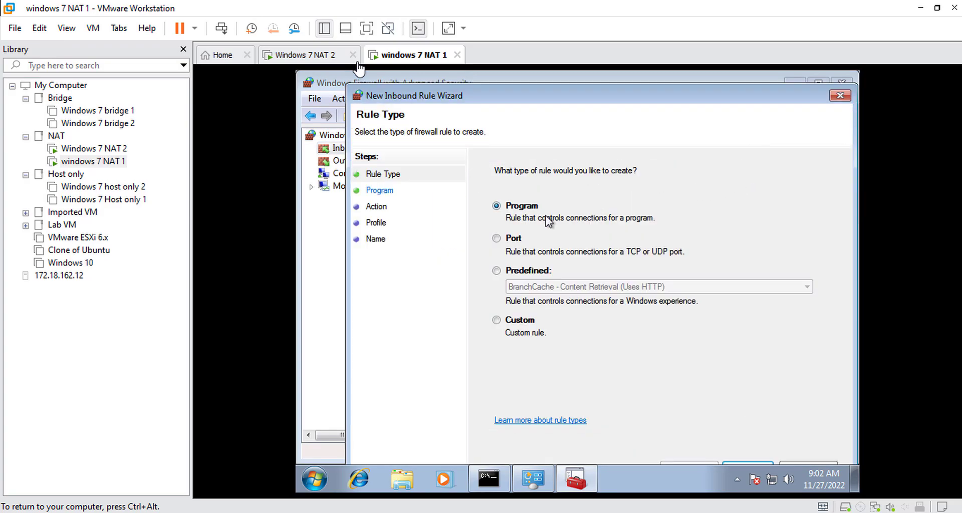
{"action": "left_click", "coordinate": [517, 323]}
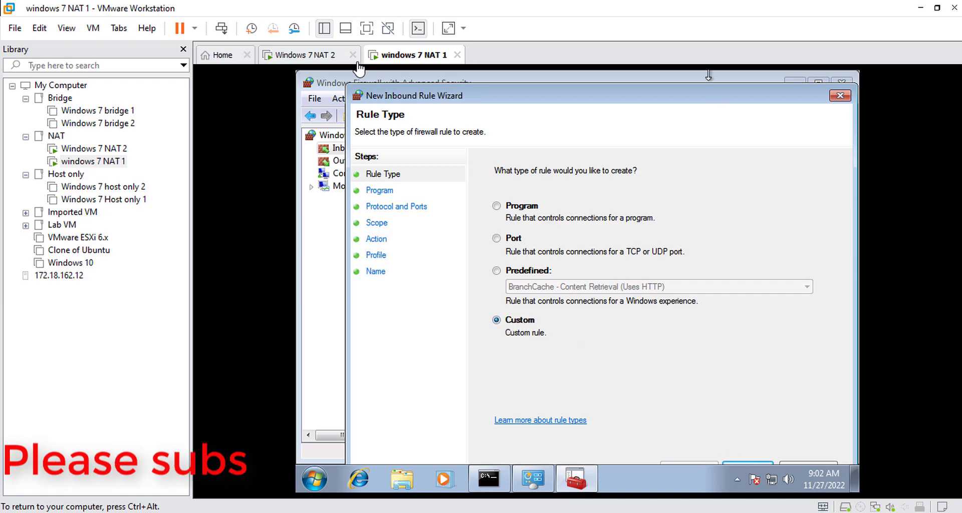
{"action": "left_click_drag", "start_coordinate": [690, 90], "coordinate": [687, 78]}
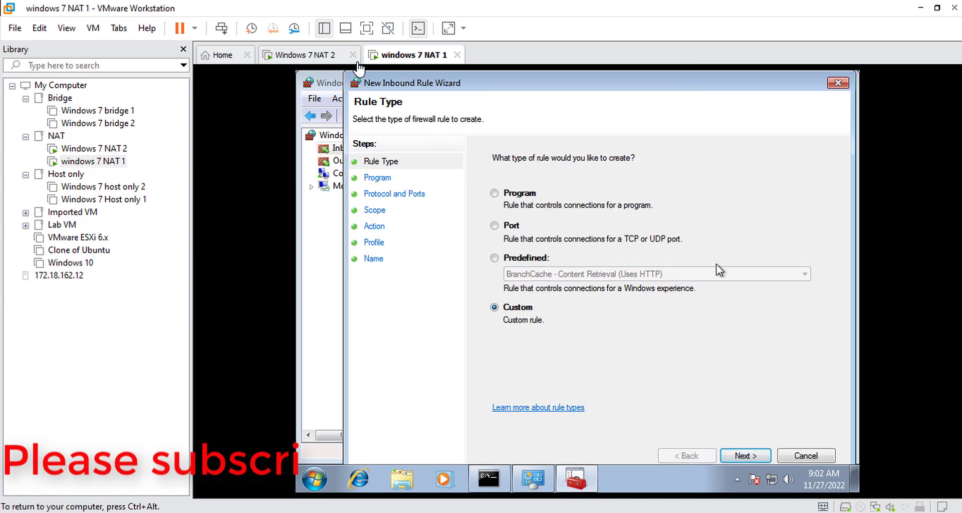
{"action": "left_click", "coordinate": [743, 455]}
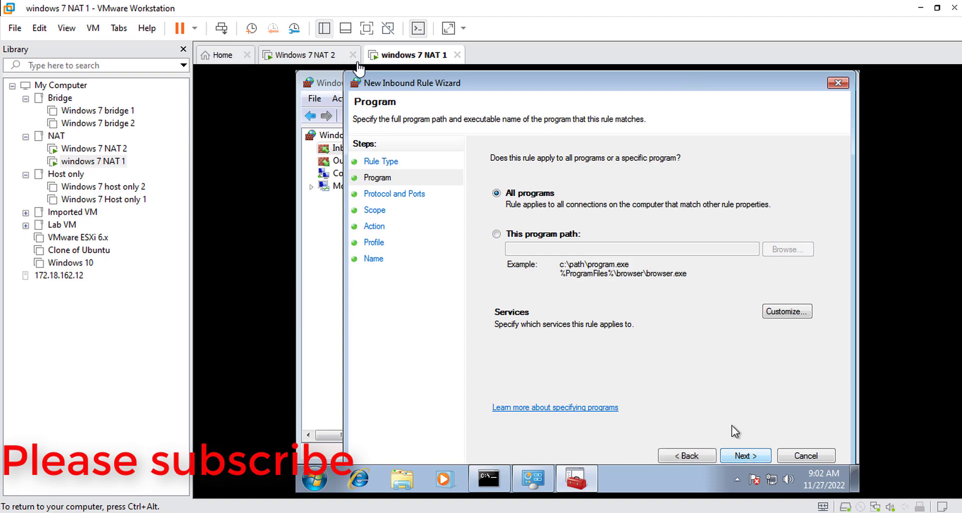
Step: Apply the NAT 1 inbound rule to all programs with protocol ICMPv4, keep any IP address as scope and allow the connection
{"action": "left_click", "coordinate": [749, 456]}
{"action": "left_click", "coordinate": [601, 198]}
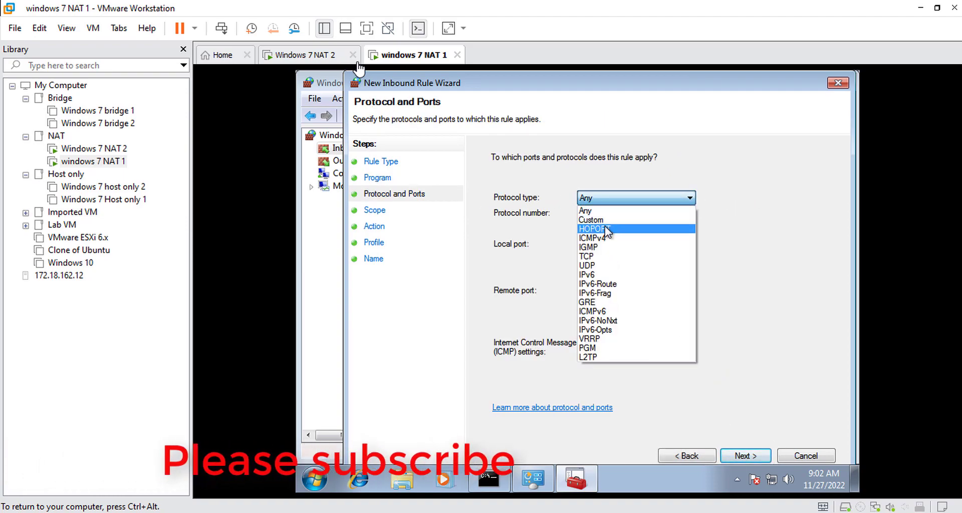
{"action": "left_click", "coordinate": [605, 236]}
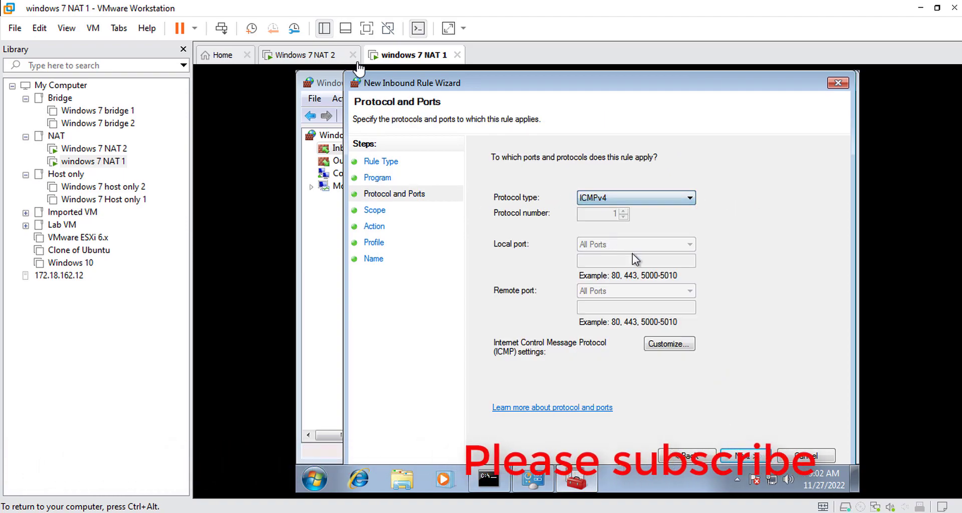
{"action": "left_click", "coordinate": [744, 456]}
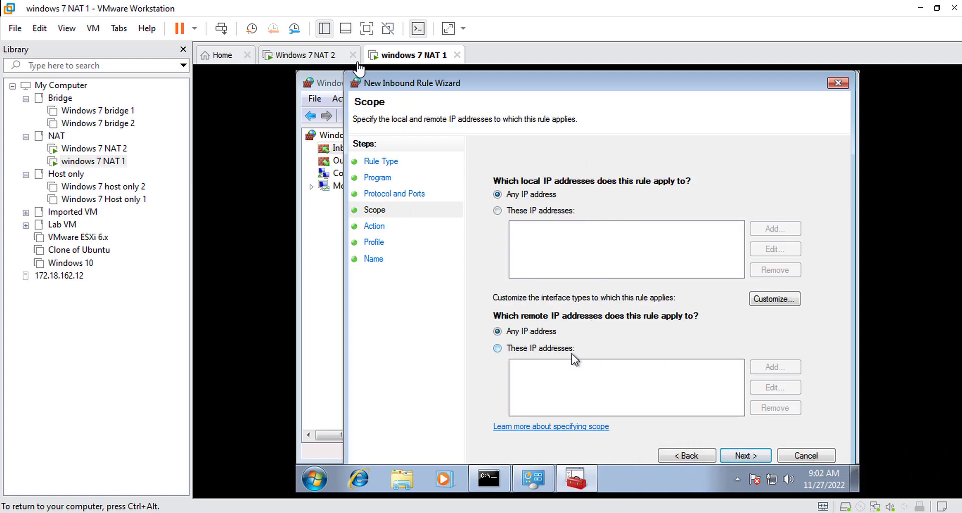
{"action": "left_click", "coordinate": [736, 454]}
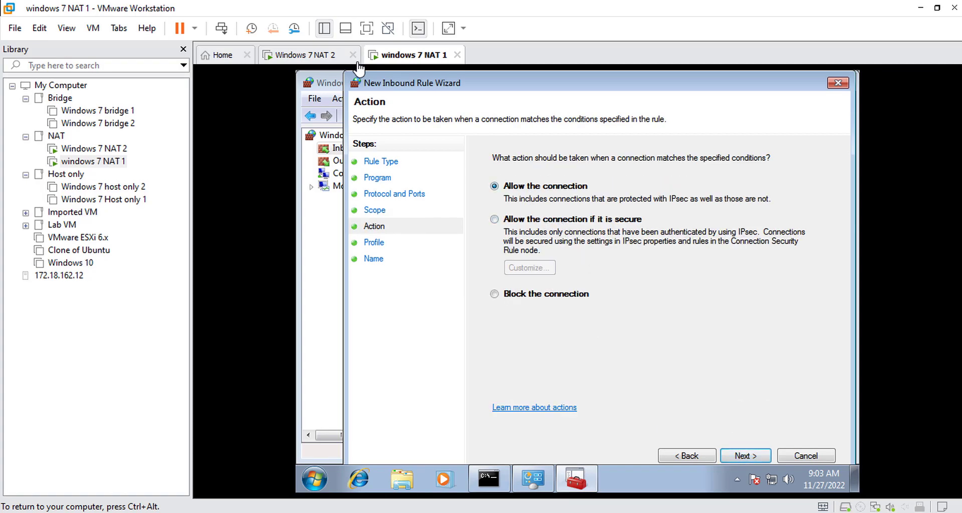
{"action": "left_click", "coordinate": [743, 456]}
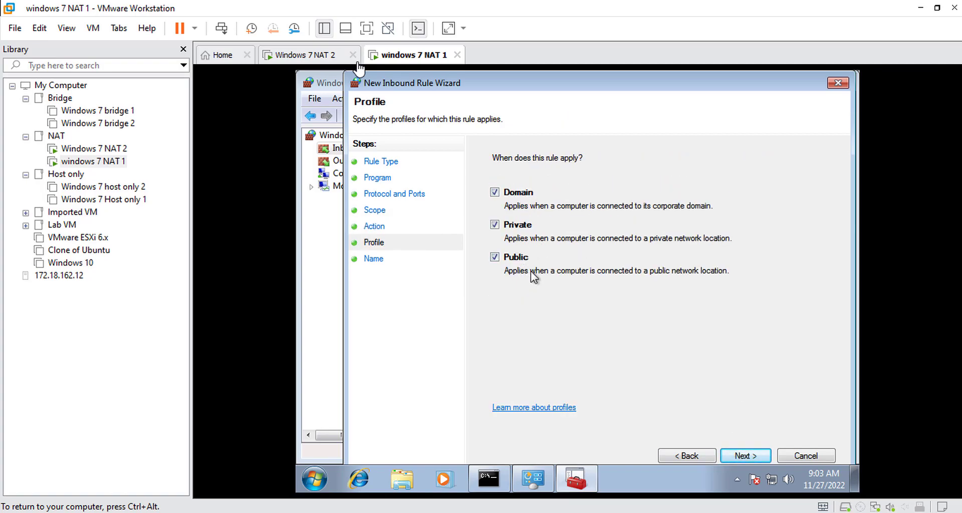
Step: Keep all three profiles for the NAT 1 inbound rule, name it ICMP v4 and create it
{"action": "left_click", "coordinate": [747, 453]}
{"action": "type", "text": "ICMP v4"}
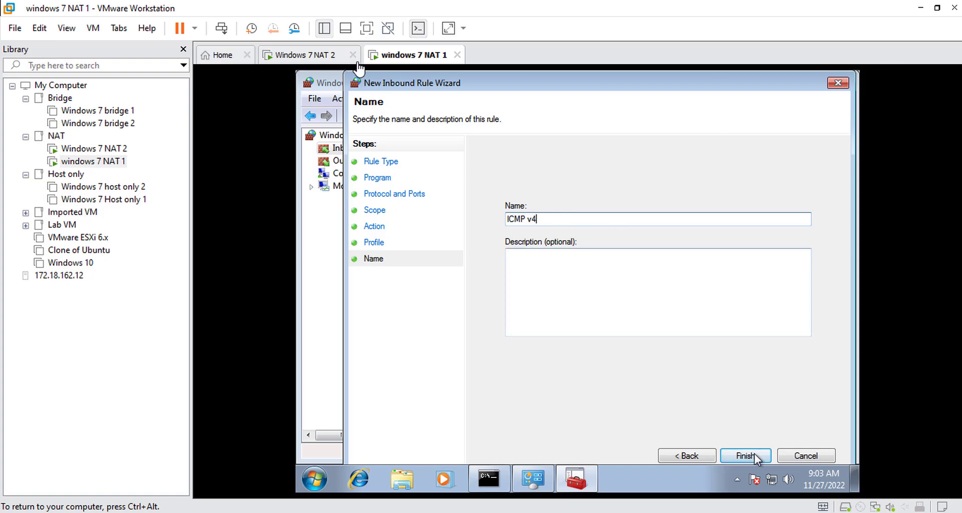
{"action": "left_click", "coordinate": [746, 456]}
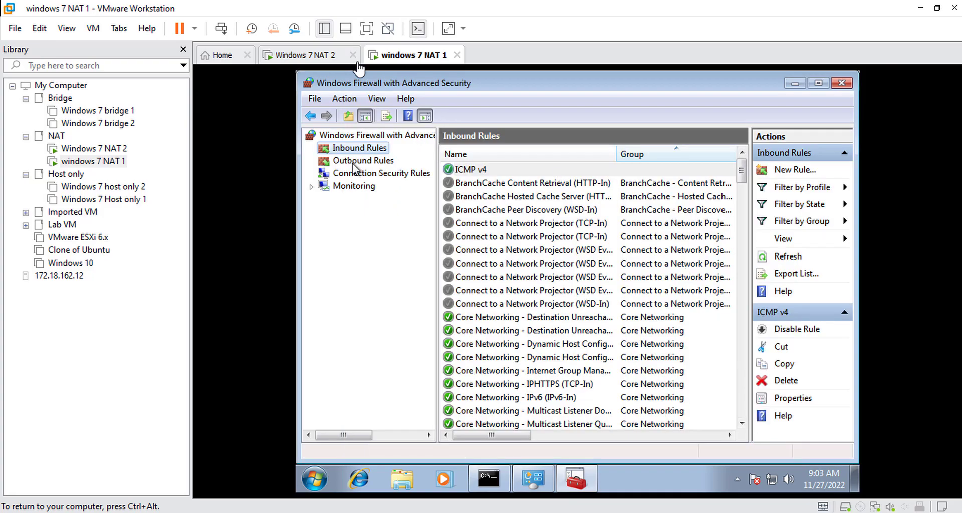
Step: Start a new outbound firewall rule in windows 7 NAT 1 with the Custom rule type
{"action": "left_click", "coordinate": [357, 160]}
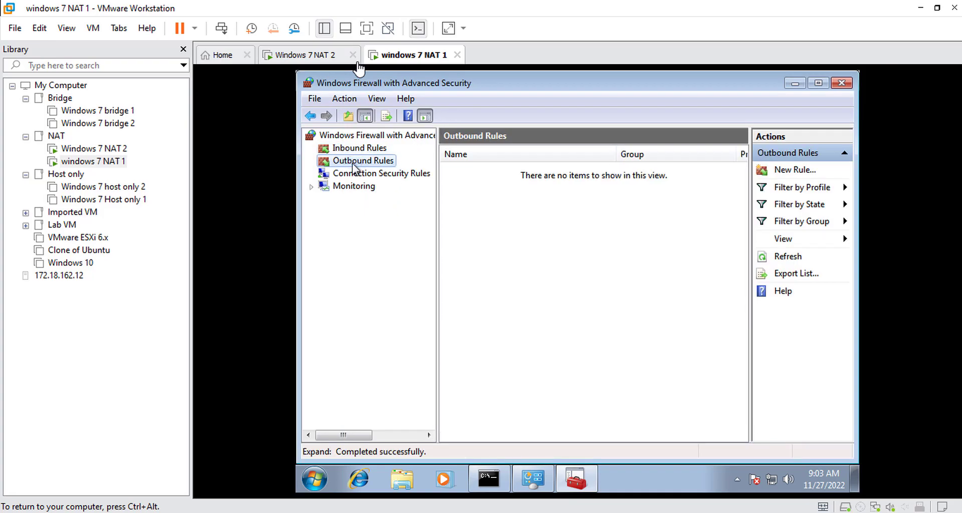
{"action": "left_click", "coordinate": [791, 170]}
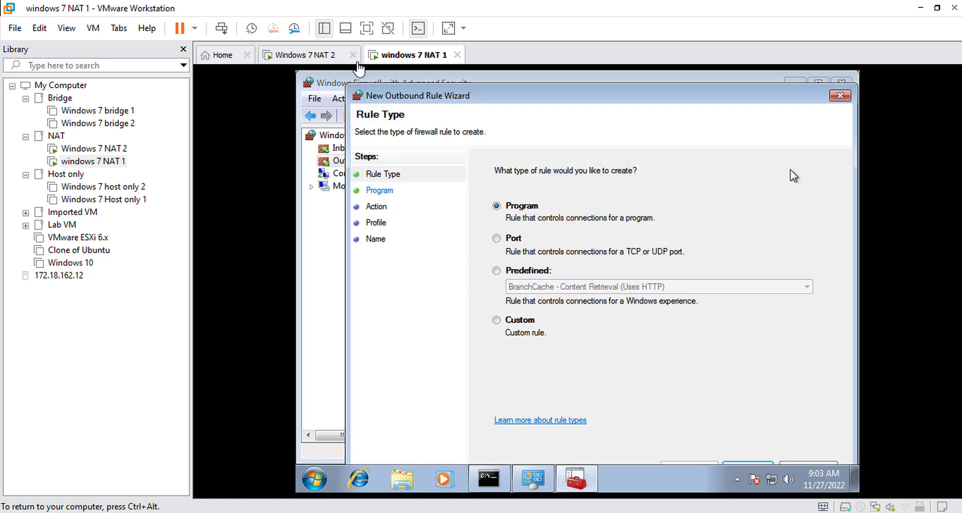
{"action": "left_click", "coordinate": [519, 335]}
{"action": "left_click", "coordinate": [737, 480]}
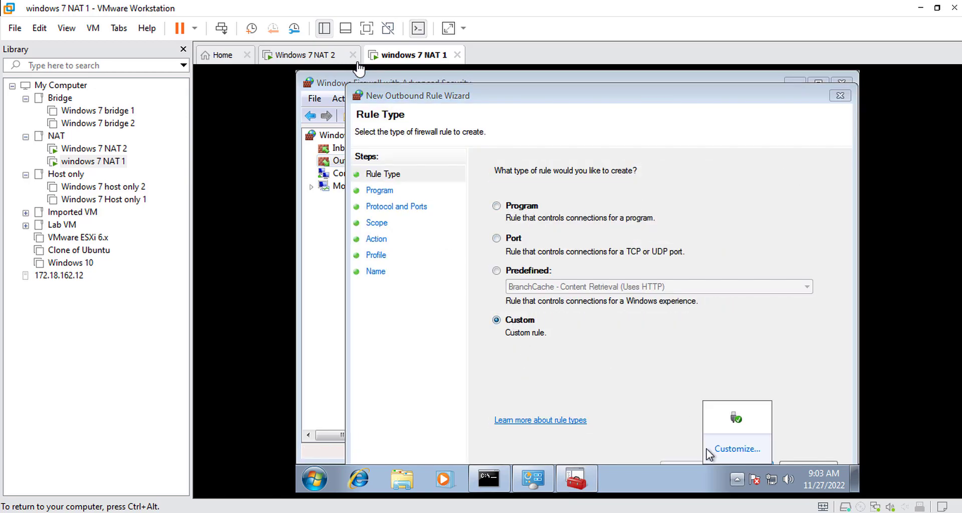
{"action": "left_click", "coordinate": [669, 158]}
{"action": "left_click_drag", "start_coordinate": [645, 89], "coordinate": [644, 79]}
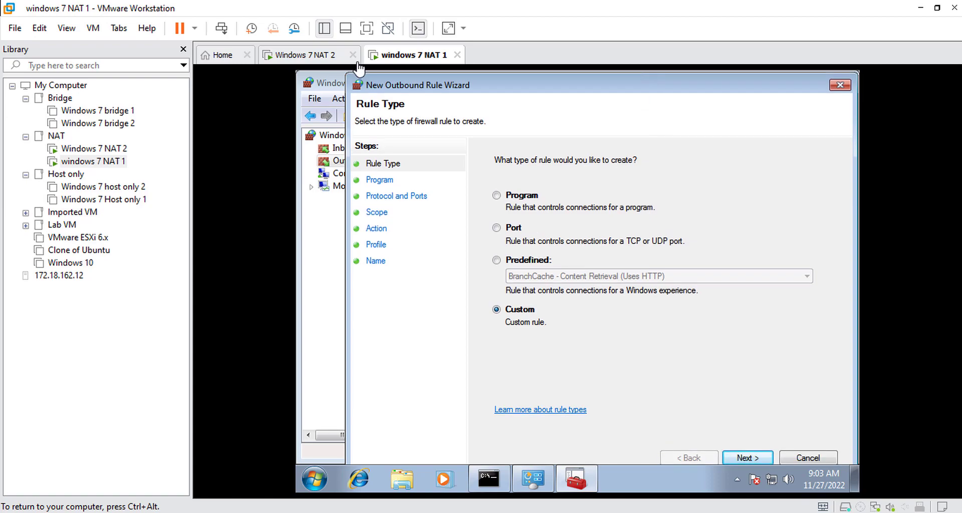
{"action": "left_click", "coordinate": [747, 457]}
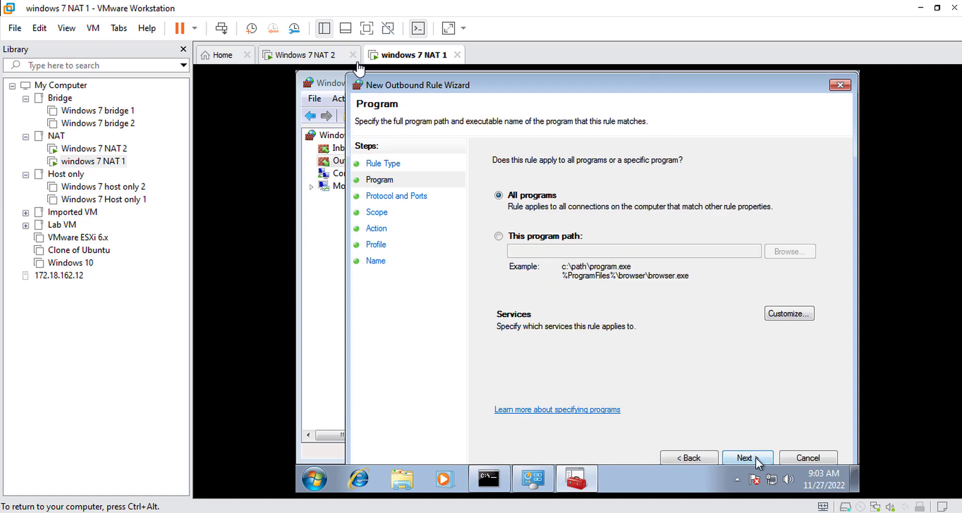
Step: Apply the NAT 1 outbound rule to all programs with protocol ICMPv4, keep any IP address as scope and allow the connection
{"action": "left_click", "coordinate": [750, 458]}
{"action": "left_click", "coordinate": [646, 201]}
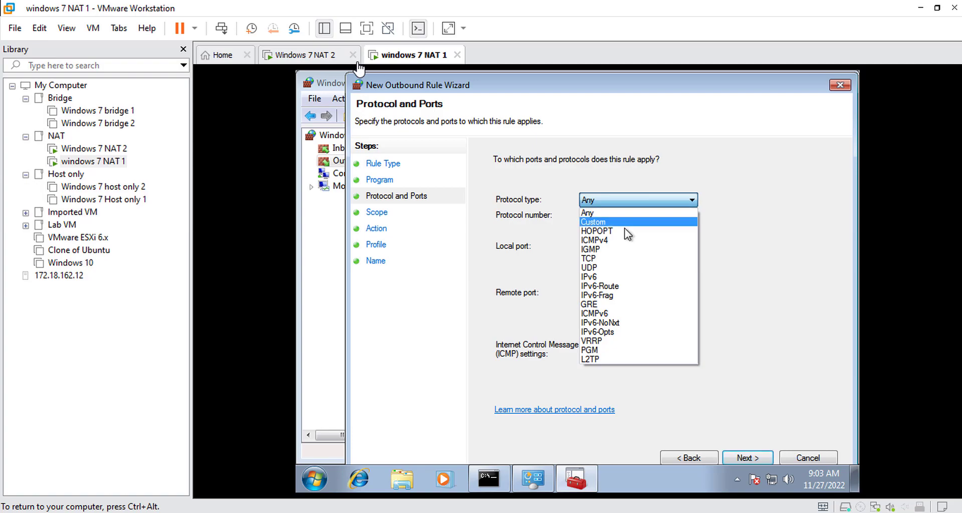
{"action": "left_click", "coordinate": [618, 240]}
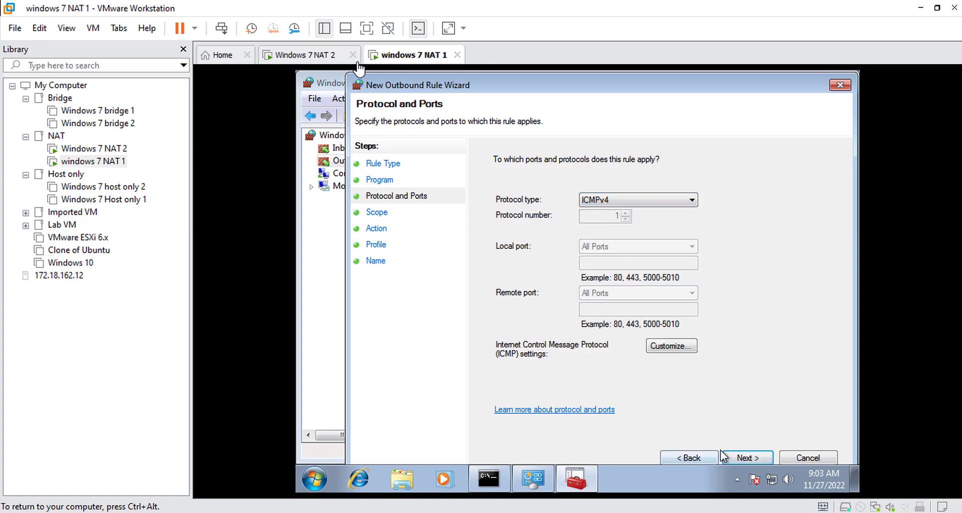
{"action": "left_click", "coordinate": [746, 458]}
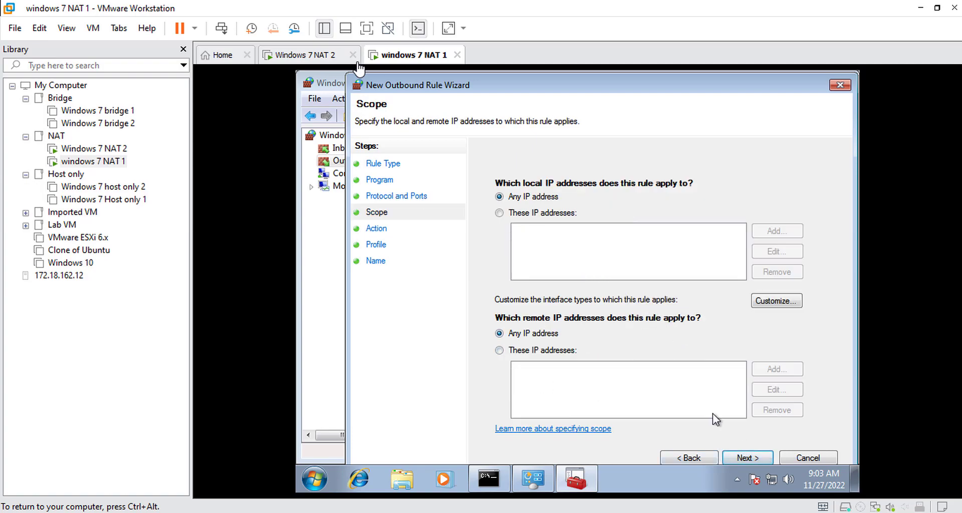
{"action": "left_click", "coordinate": [748, 457]}
{"action": "left_click", "coordinate": [547, 205]}
{"action": "left_click", "coordinate": [746, 457]}
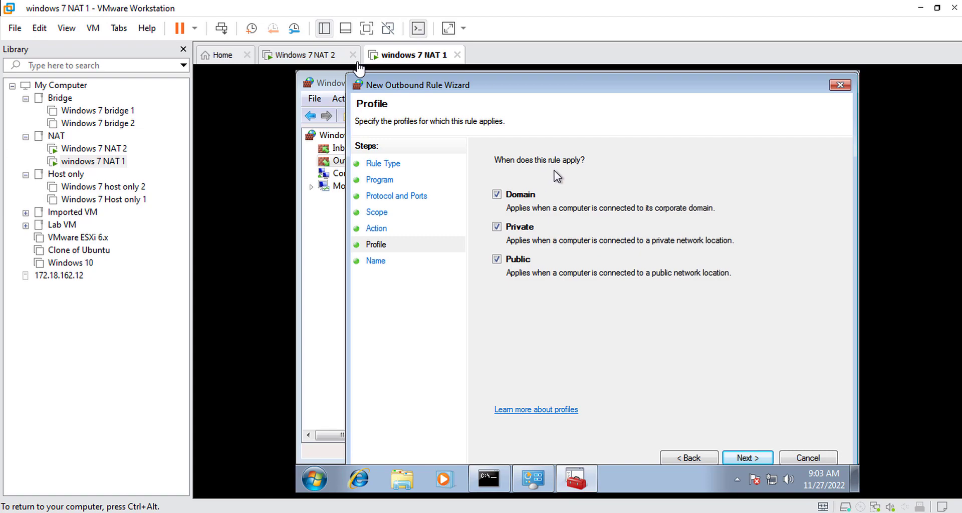
Step: Keep all three profiles, create the NAT 1 outbound rule under the name ICMP v4 and close the firewall windows
{"action": "left_click", "coordinate": [748, 457]}
{"action": "left_click", "coordinate": [557, 221]}
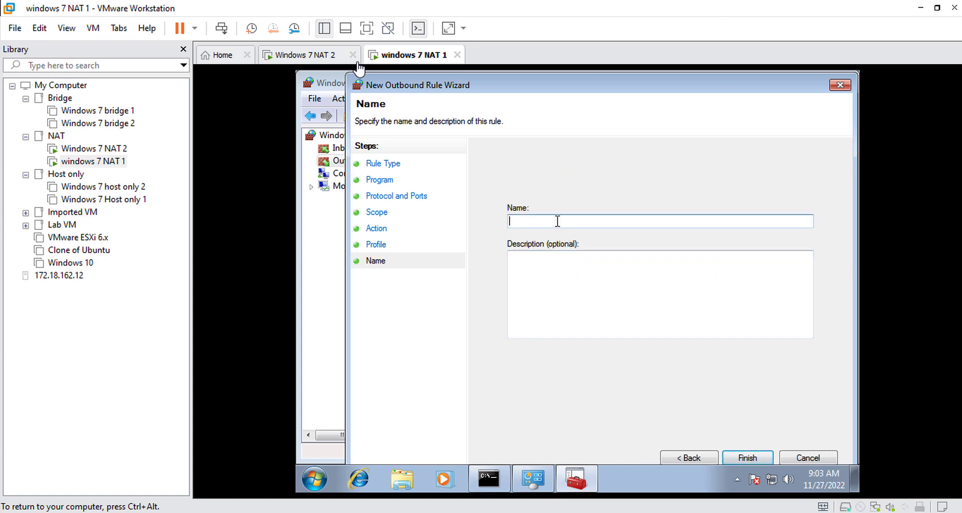
{"action": "type", "text": "ICMP v4"}
{"action": "left_click", "coordinate": [763, 457]}
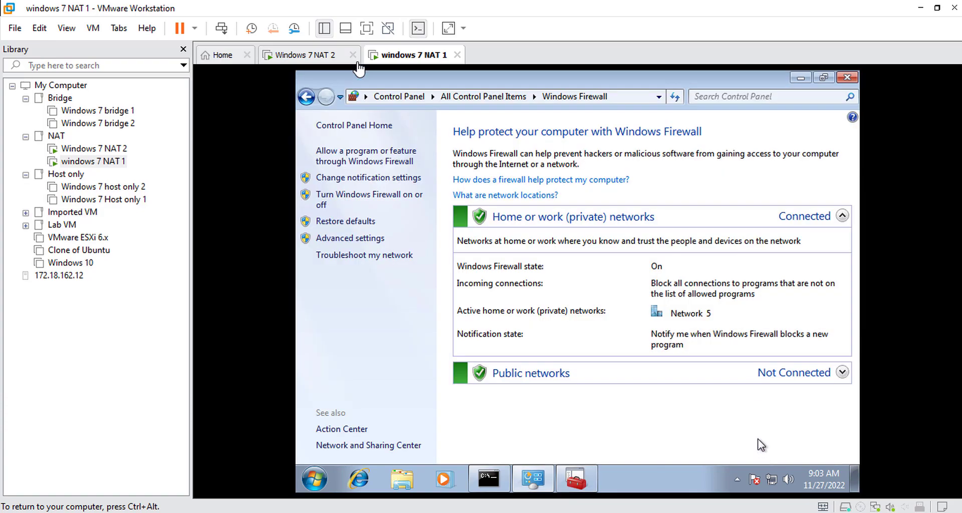
{"action": "left_click", "coordinate": [847, 77]}
{"action": "left_click", "coordinate": [849, 84]}
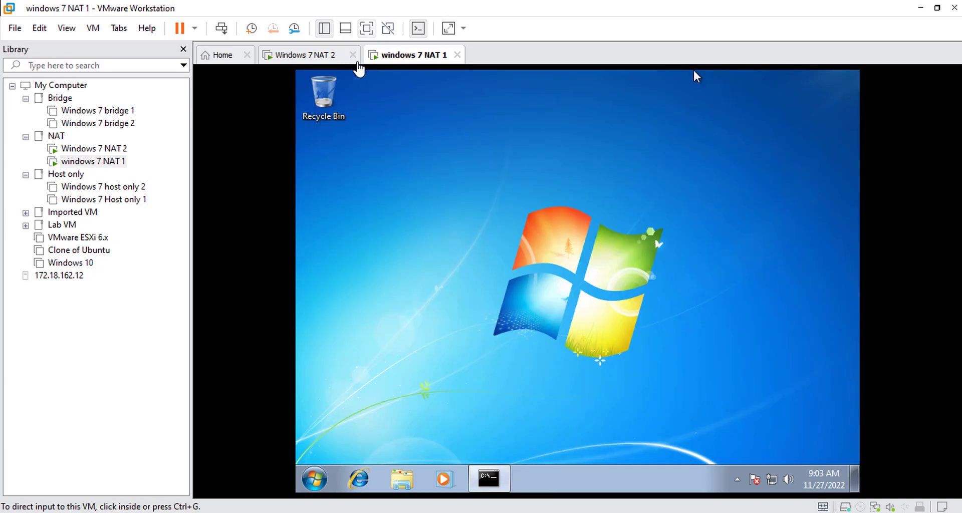
Step: Switch to Windows 7 NAT 2 and repeat the ping to 192.168.1.128 in its command prompt
{"action": "left_click", "coordinate": [357, 64]}
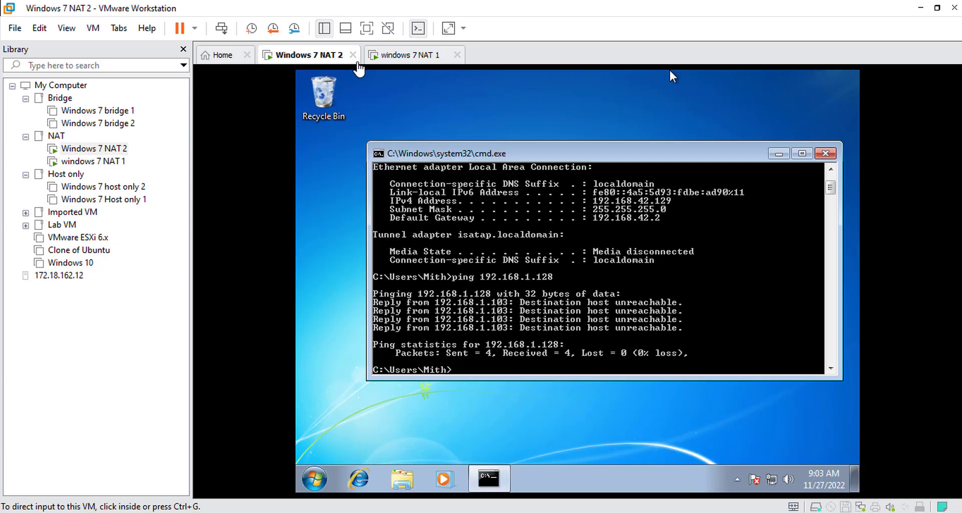
{"action": "left_click", "coordinate": [518, 366]}
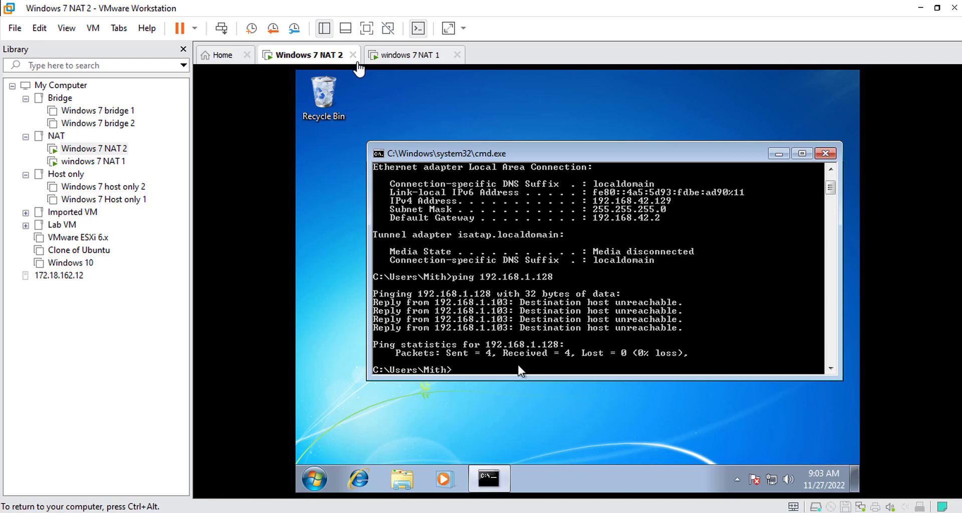
{"action": "key", "text": "Up"}
{"action": "key", "text": "Return"}
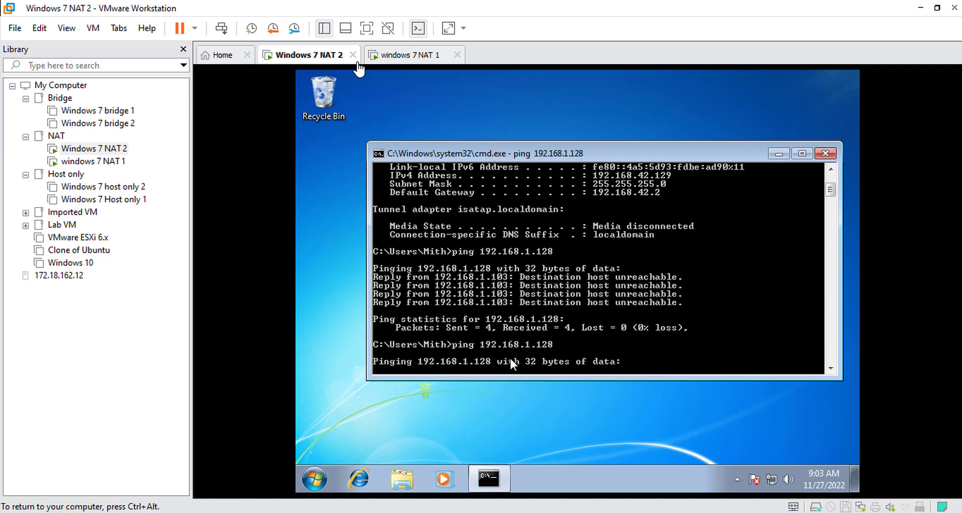
Step: Check the ping to 192.168.42.129 in the windows 7 NAT 1 command prompt and return to Windows 7 NAT 2
{"action": "key", "text": "ctrl+Tab"}
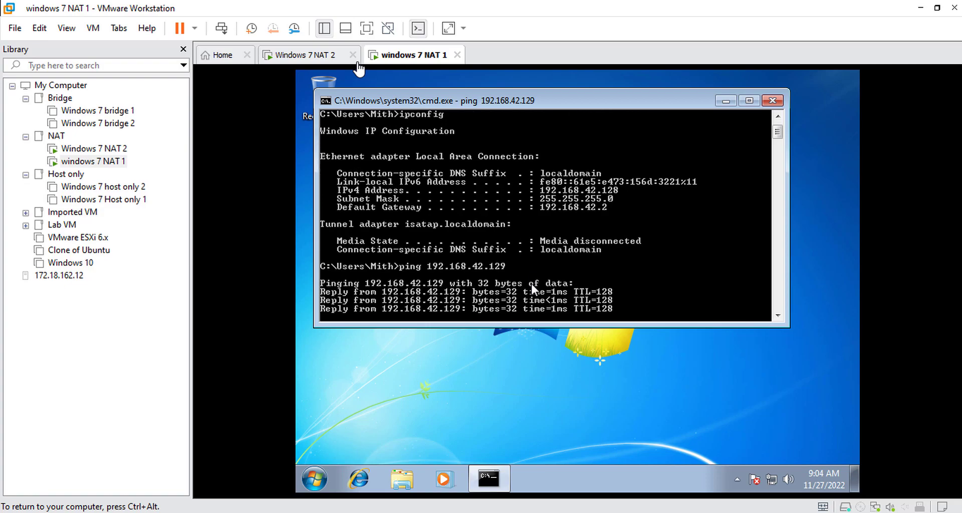
{"action": "key", "text": "ctrl+alt"}
{"action": "key", "text": "ctrl+Tab"}
{"action": "key", "text": "ctrl+g"}
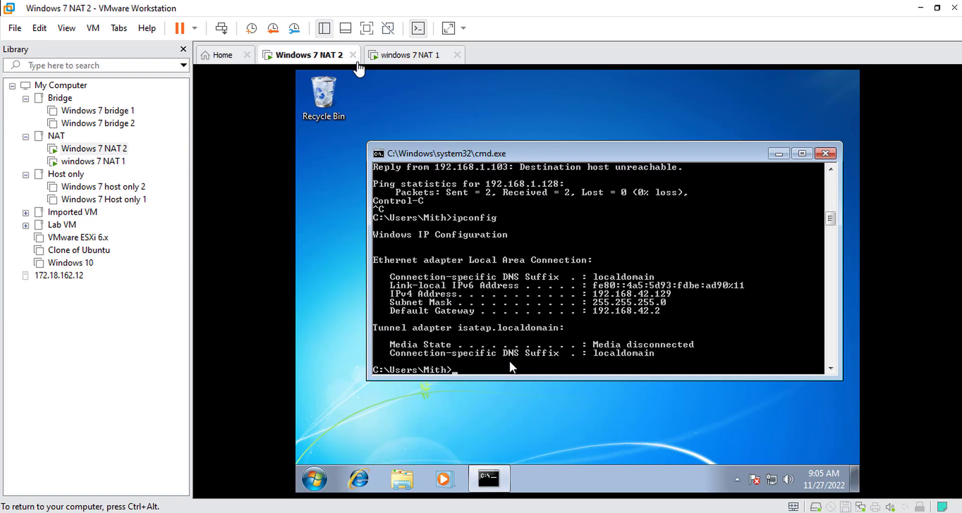
Step: Ping the windows 7 NAT 1 address 192.168.42.128 from the Windows 7 NAT 2 command prompt
{"action": "type", "text": "ipconfig"}
{"action": "key", "text": "BackSpace"}
{"action": "key", "text": "BackSpace"}
{"action": "key", "text": "BackSpace"}
{"action": "key", "text": "BackSpace"}
{"action": "key", "text": "BackSpace"}
{"action": "key", "text": "BackSpace"}
{"action": "key", "text": "BackSpace"}
{"action": "type", "text": "ping 192.168.42.128"}
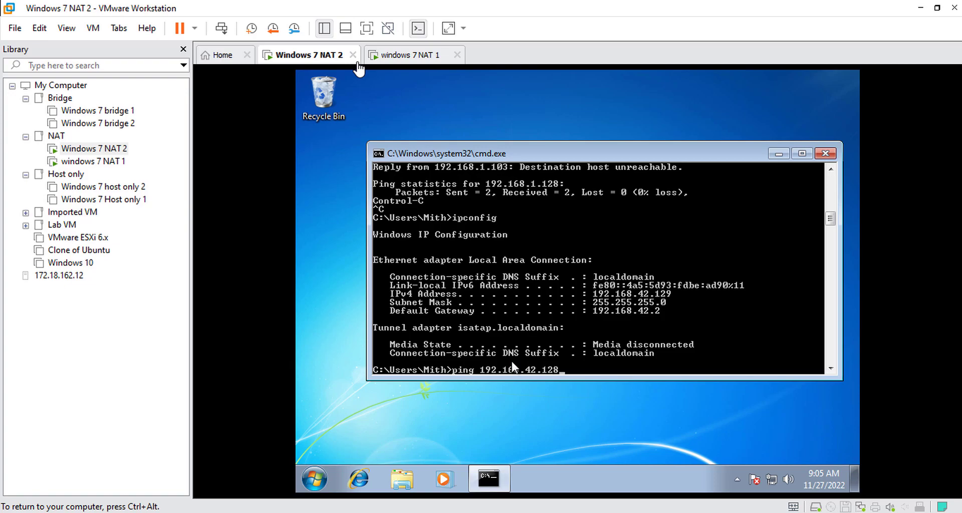
{"action": "key", "text": "Return"}
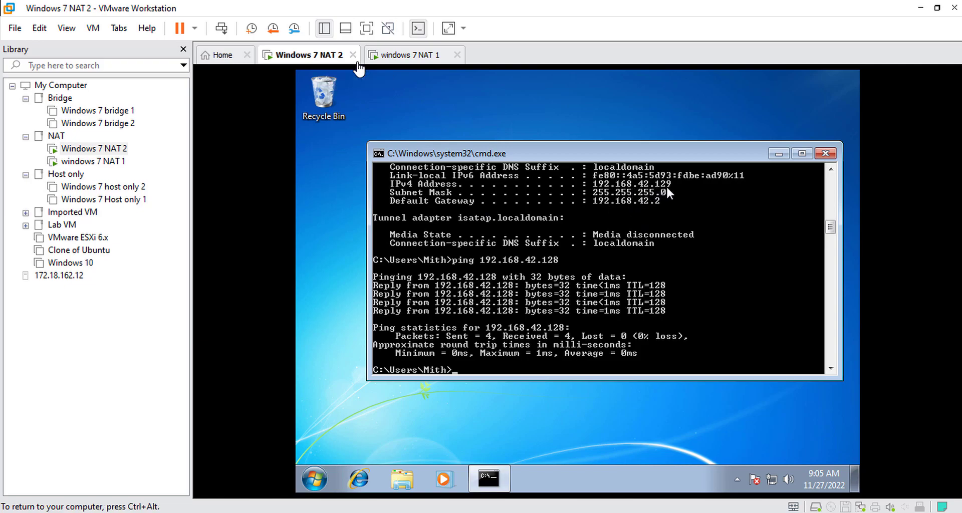
Step: Switch to windows 7 NAT 1 and ping the Windows 7 NAT 2 address 192.168.42.129
{"action": "left_click", "coordinate": [411, 55]}
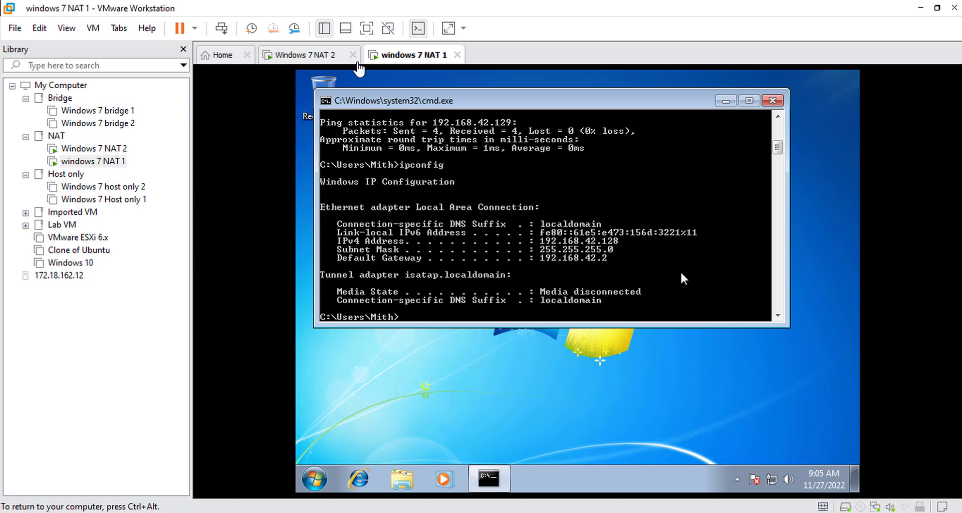
{"action": "type", "text": "ping 192.168.42.129"}
{"action": "key", "text": "Return"}
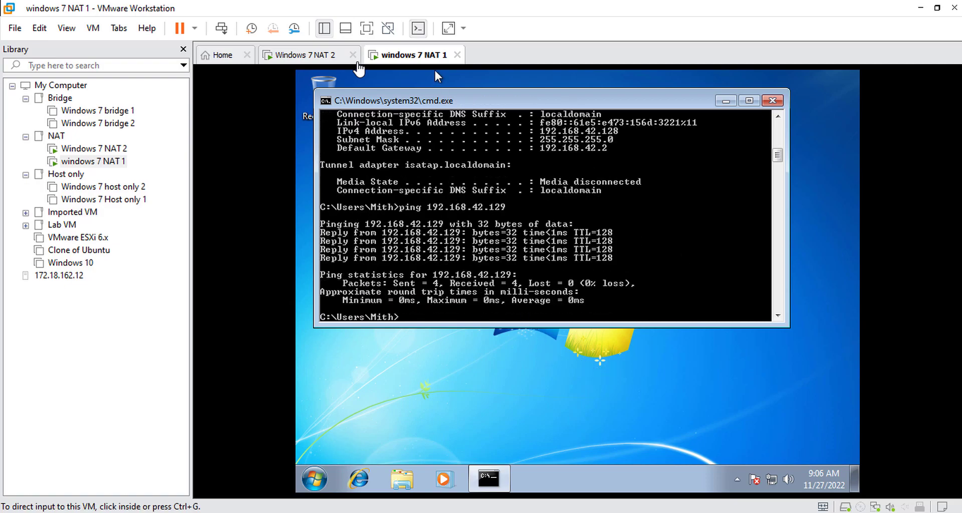
Step: Return to Windows 7 NAT 2 and ping 192.168.42.128 once more
{"action": "left_click", "coordinate": [358, 64]}
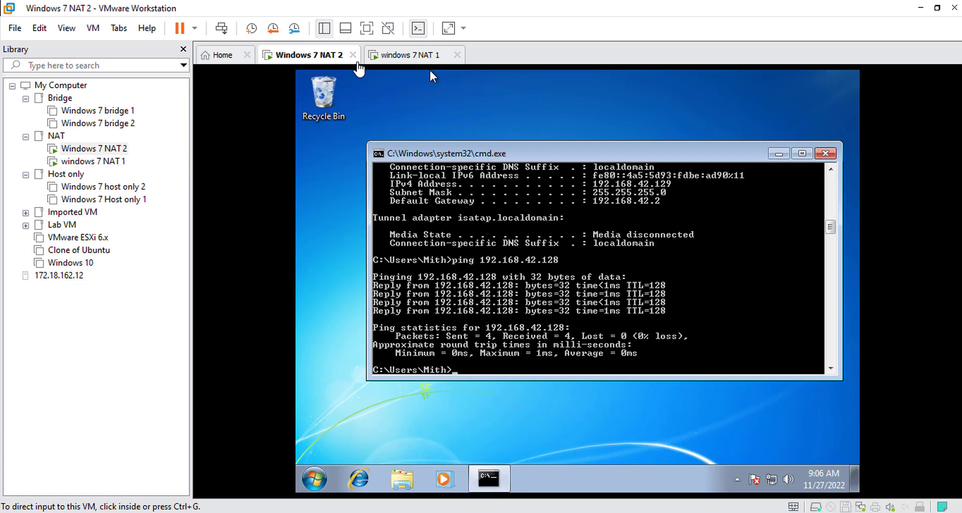
{"action": "type", "text": "p"}
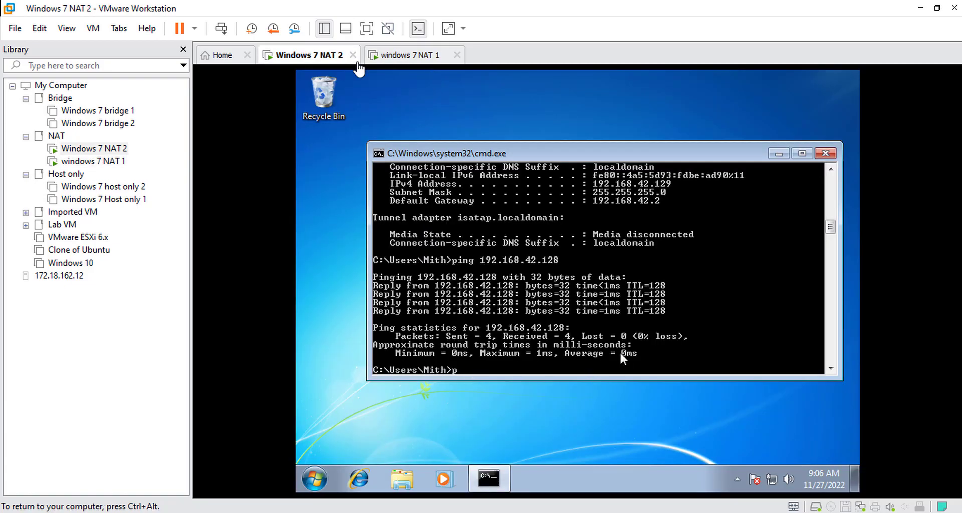
{"action": "type", "text": "ing 192.168.42.128"}
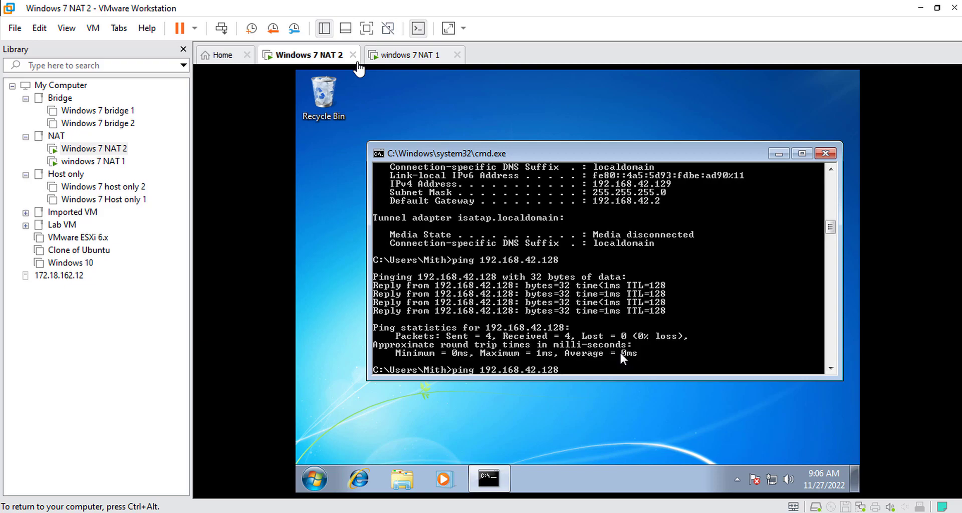
{"action": "key", "text": "Return"}
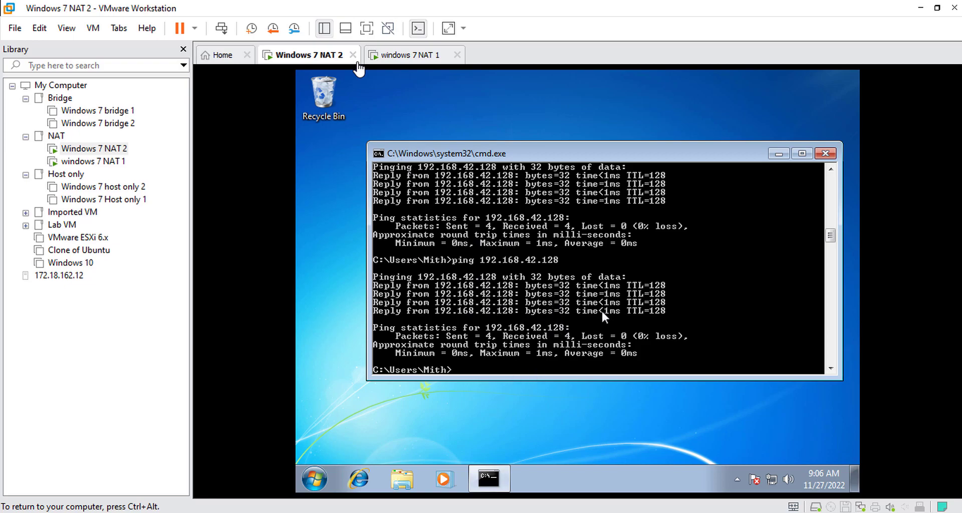
Step: Test access beyond the NAT network from Windows 7 NAT 2 by pinging 8.8.8.8 and 192.168.1.1
{"action": "type", "text": "ping 8.8.8.8"}
{"action": "key", "text": "Return"}
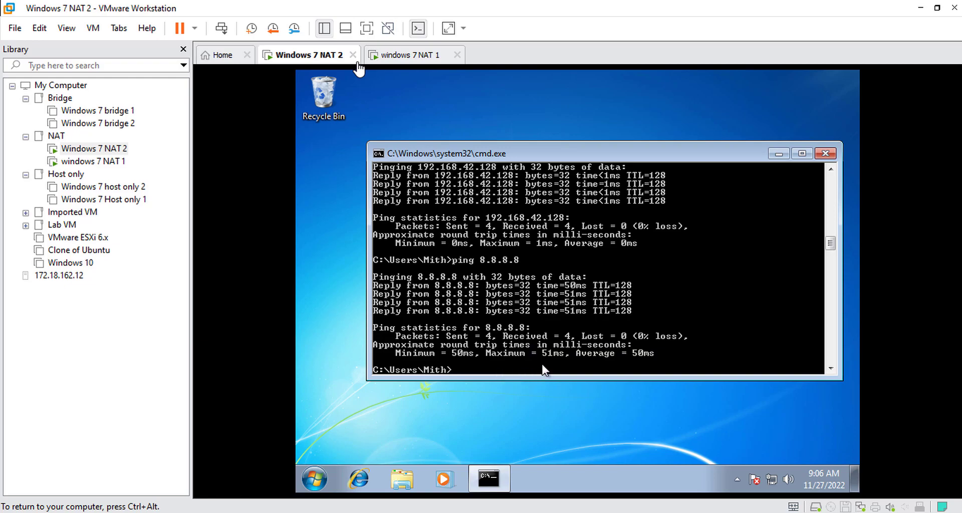
{"action": "type", "text": "ping 192.168.1.1"}
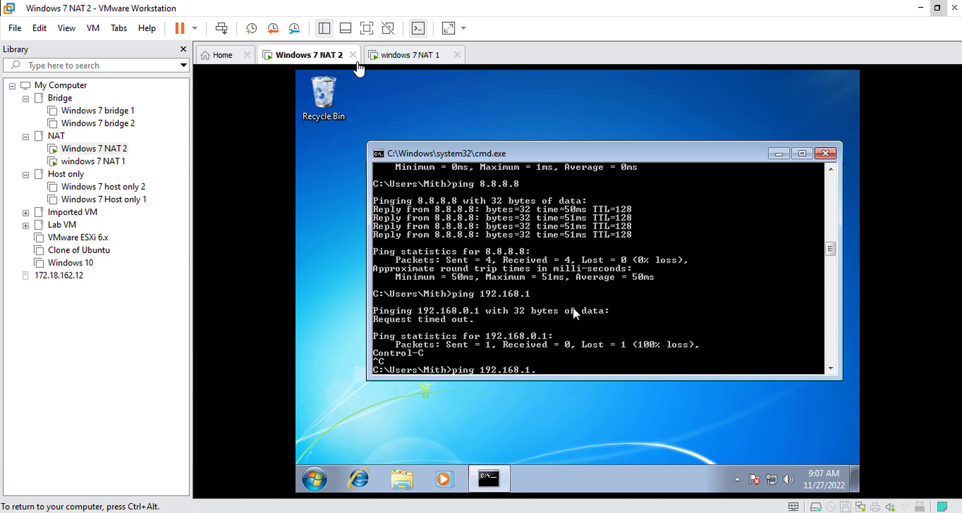
{"action": "type", "text": "1"}
{"action": "key", "text": "Return"}
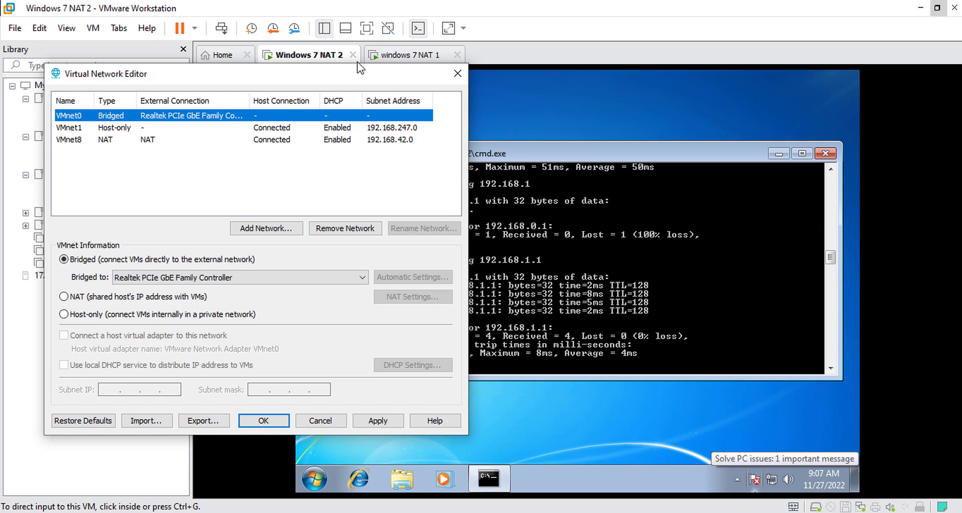
Step: Select the VMnet8 NAT network in the Virtual Network Editor and open its DHCP settings to examine the address range
{"action": "key", "text": "Down"}
{"action": "key", "text": "Down"}
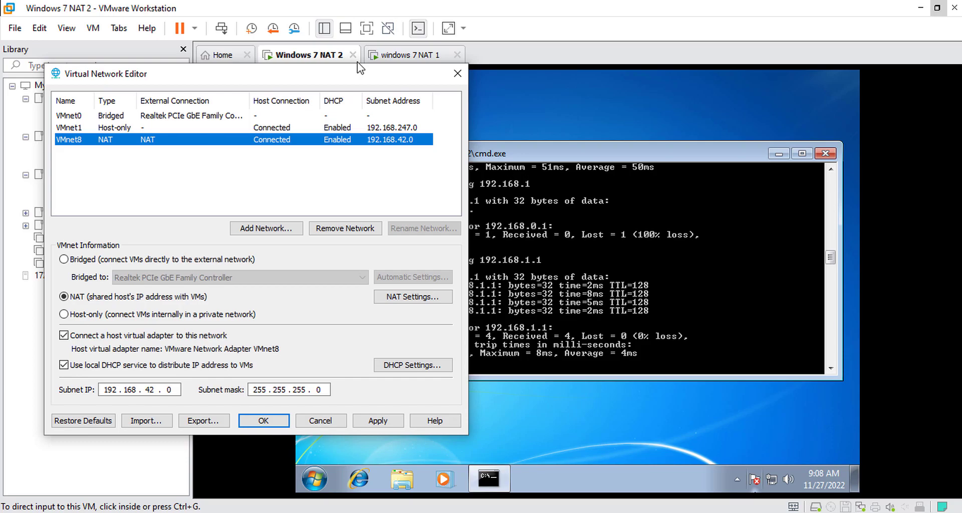
{"action": "key", "text": "Tab"}
{"action": "key", "text": "Tab"}
{"action": "key", "text": "space"}
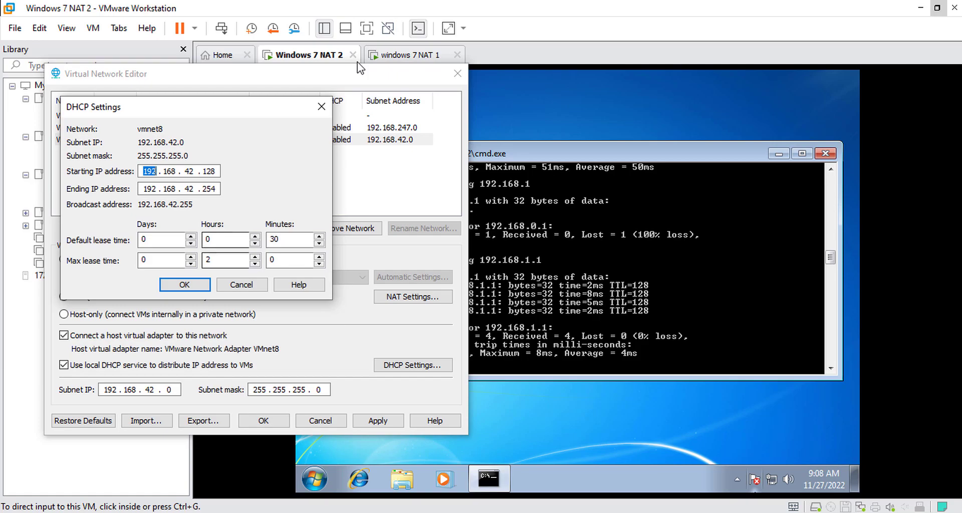
Step: Close the VMnet8 DHCP settings and open the NAT settings of the same network to examine the gateway
{"action": "key", "text": "Return"}
{"action": "key", "text": "shift+Tab"}
{"action": "key", "text": "Return"}
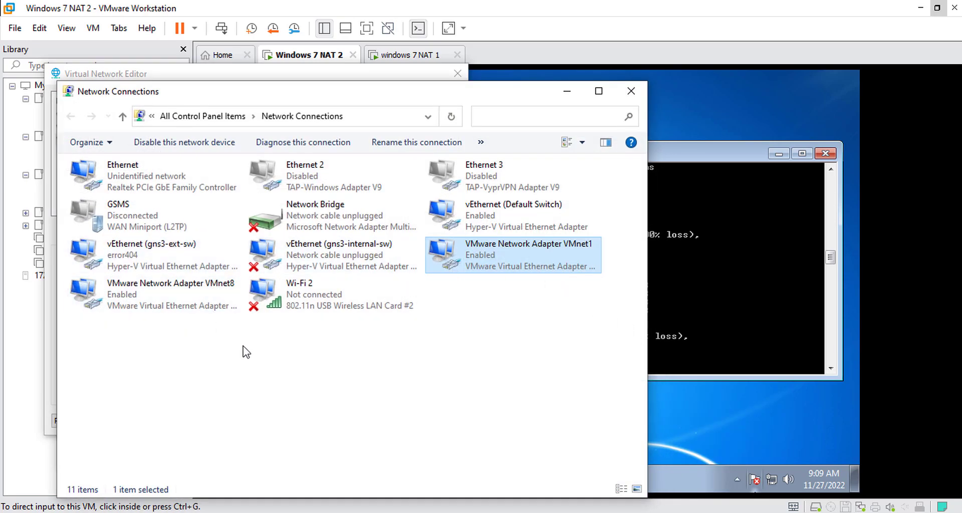
Step: Examine the connection details of the host's VMware Network Adapter VMnet8, and return to the NAT settings
{"action": "left_click", "coordinate": [180, 297]}
{"action": "right_click", "coordinate": [166, 299]}
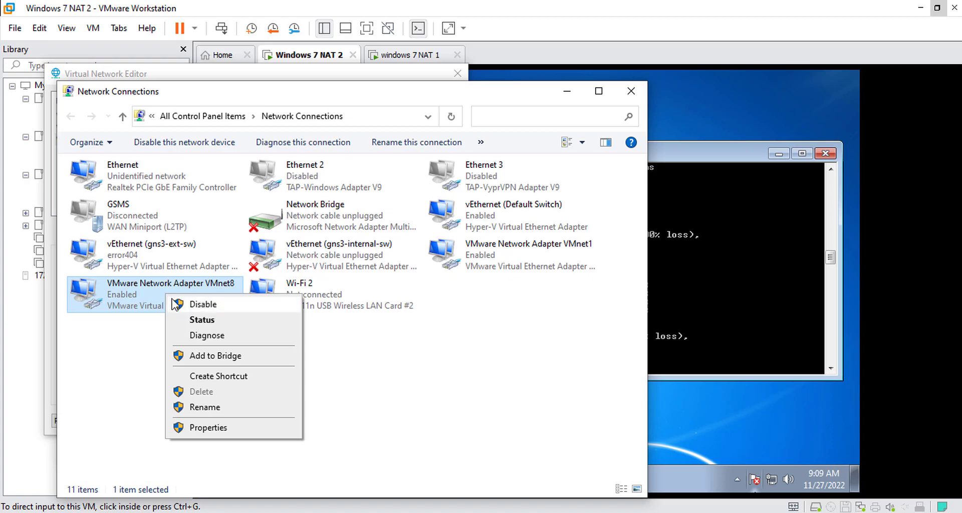
{"action": "left_click", "coordinate": [203, 321]}
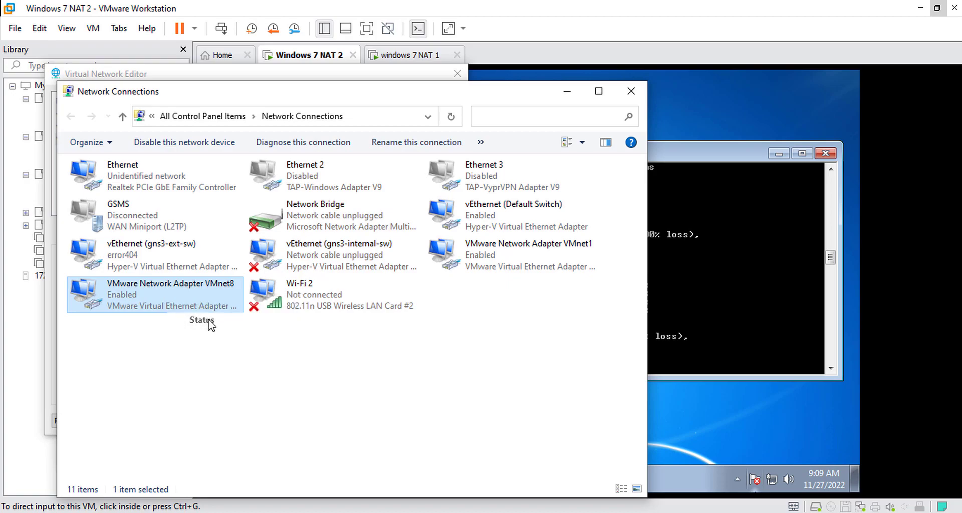
{"action": "left_click", "coordinate": [404, 257]}
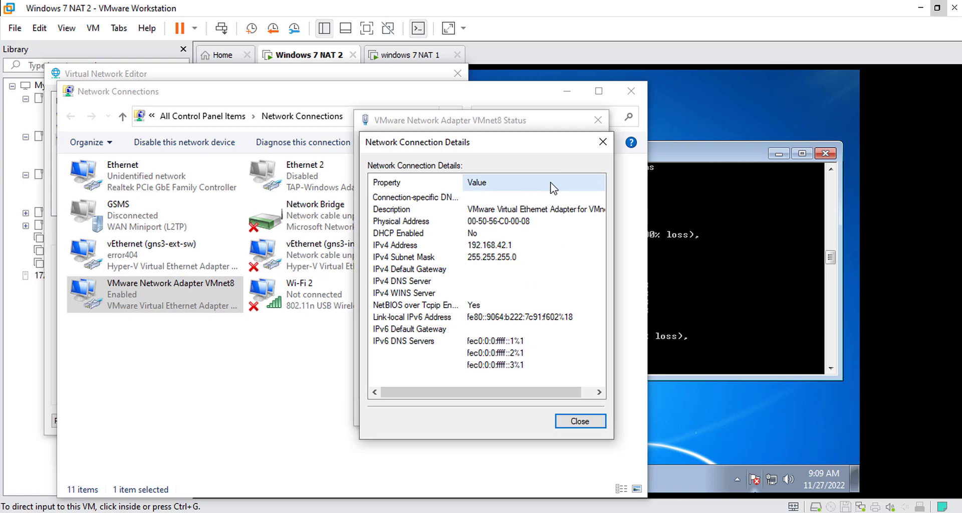
{"action": "left_click", "coordinate": [603, 141]}
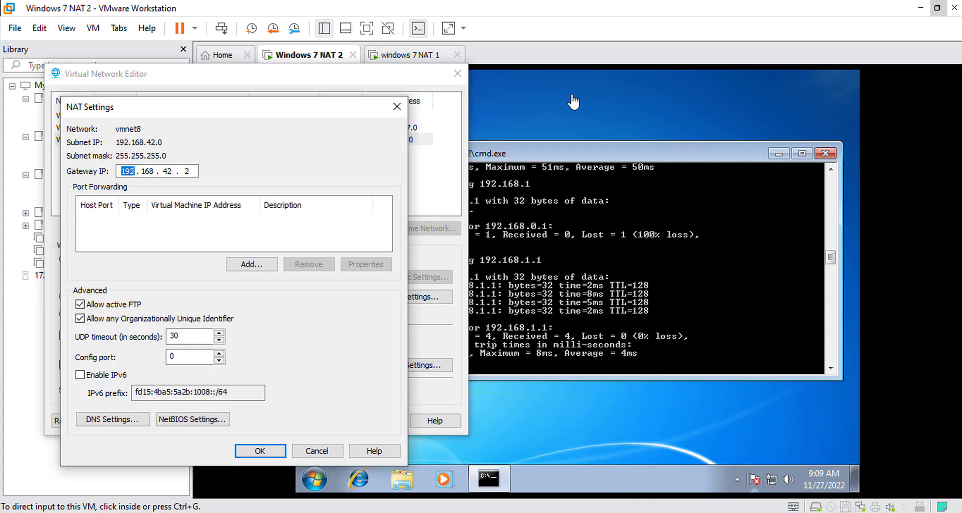
Step: Open the DNS settings from the VMnet8 NAT settings to examine them, and close them without changes
{"action": "left_click_drag", "start_coordinate": [573, 102], "coordinate": [573, 102]}
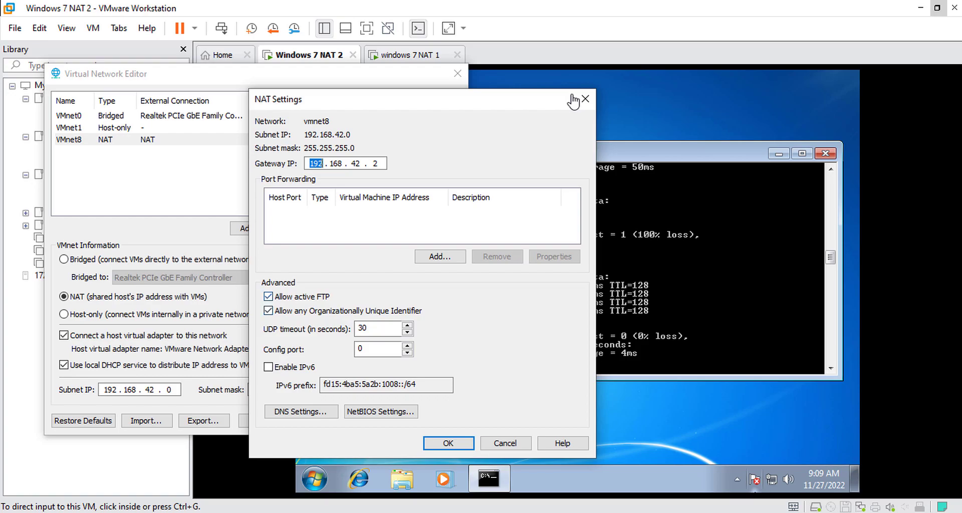
{"action": "key", "text": "Tab"}
{"action": "key", "text": "Tab"}
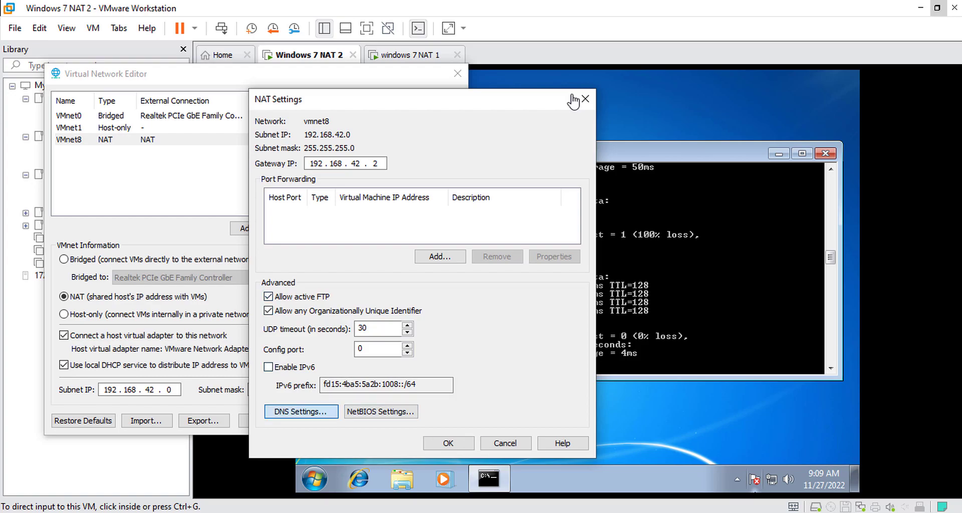
{"action": "key", "text": "Return"}
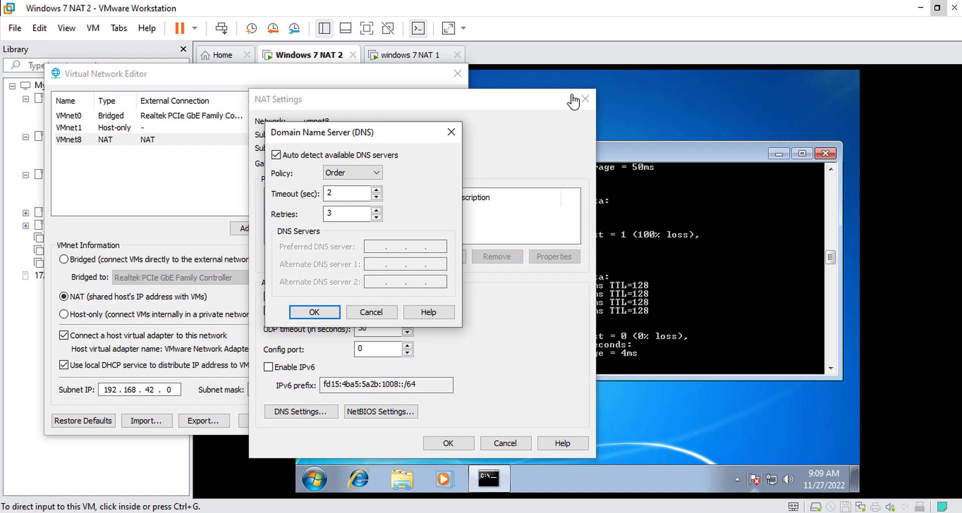
{"action": "key", "text": "Return"}
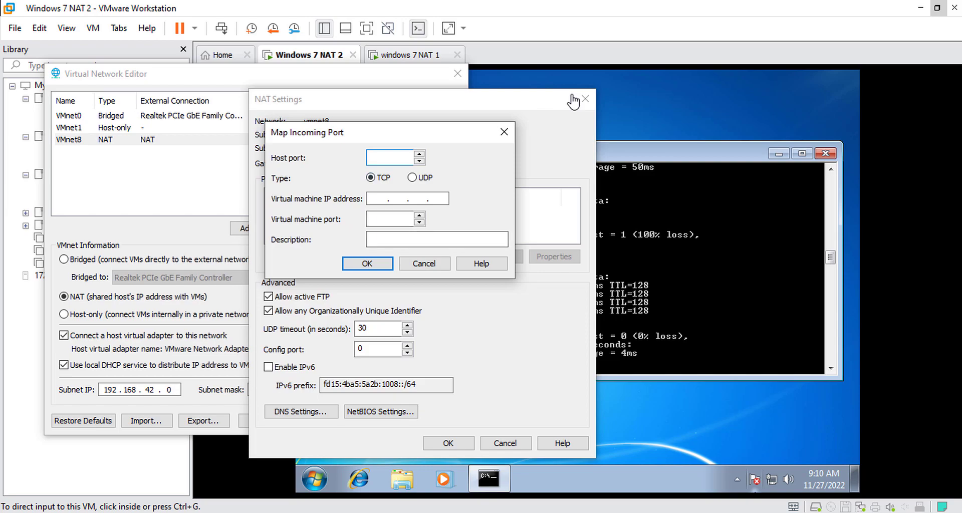
Step: Add a port forwarding rule from TCP host port 5000 to 192.168.42.129 port 3389, with the description RDP
{"action": "type", "text": "5000"}
{"action": "key", "text": "Tab"}
{"action": "key", "text": "Tab"}
{"action": "type", "text": "192 . 168 . 42 . 129"}
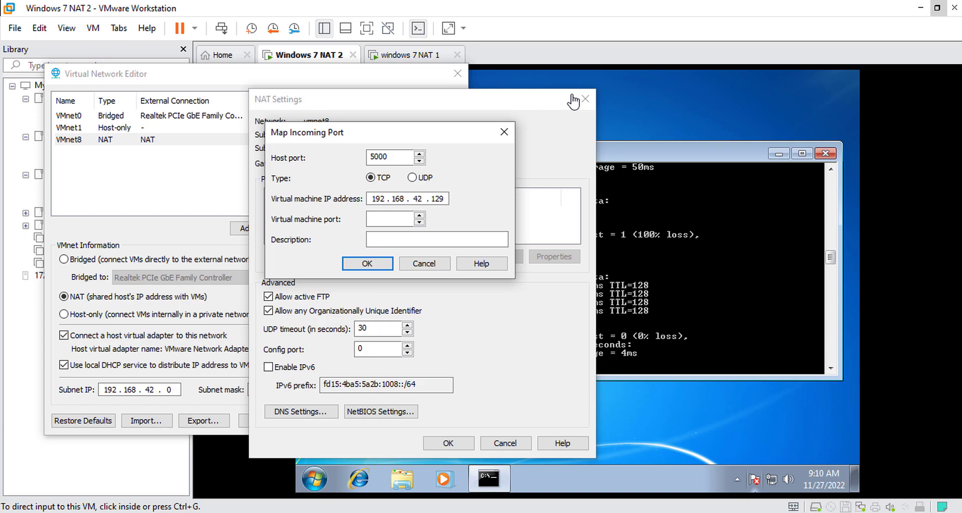
{"action": "key", "text": "Tab"}
{"action": "type", "text": "3389"}
{"action": "key", "text": "Tab"}
{"action": "key", "text": "Tab"}
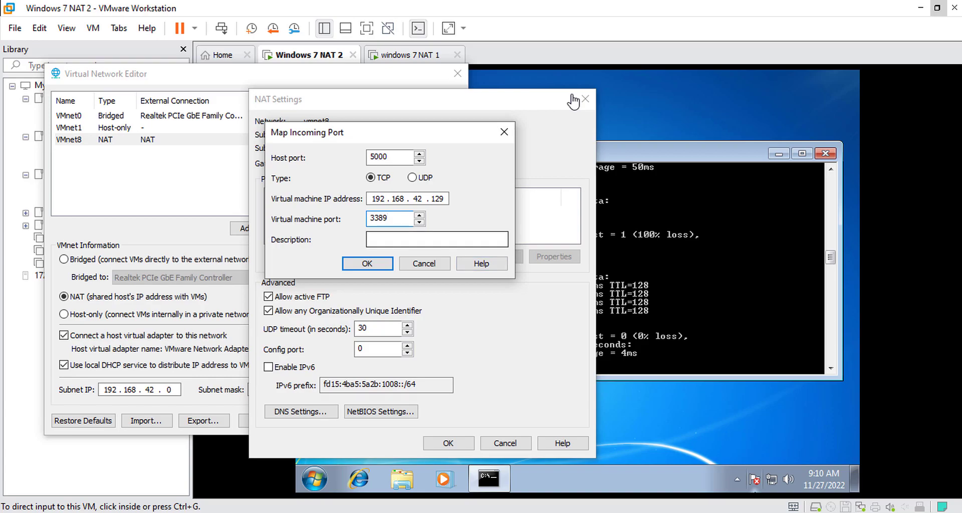
{"action": "type", "text": "RDP"}
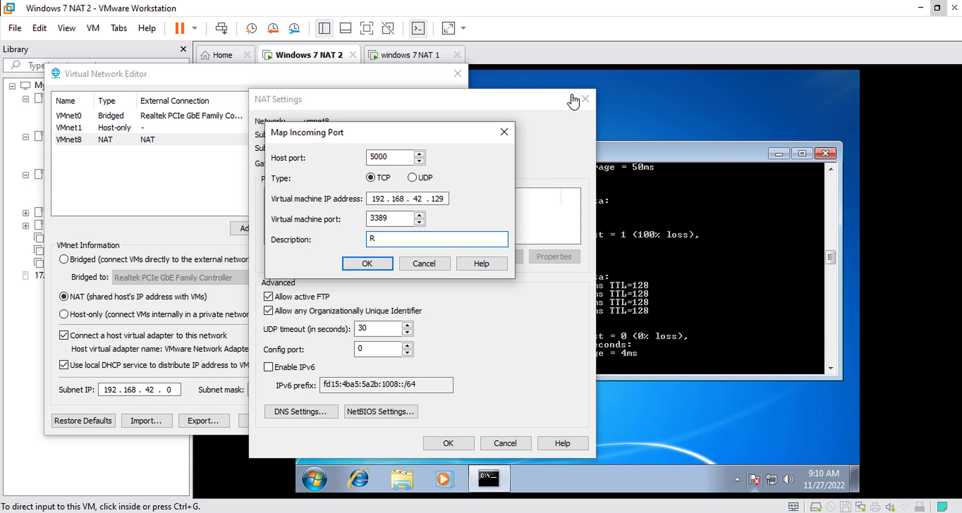
{"action": "key", "text": "Return"}
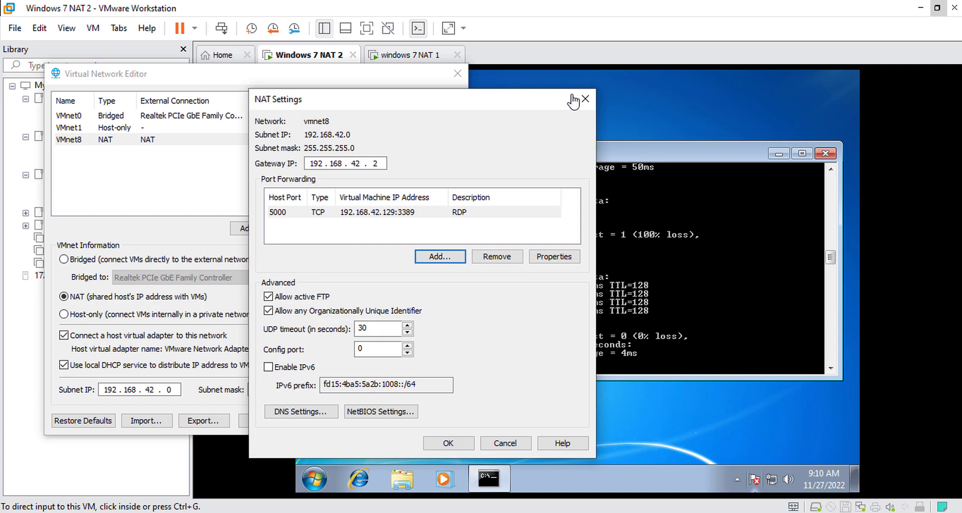
Step: Remove the RDP port forwarding rule, accept the NAT settings and close the Virtual Network Editor
{"action": "key", "text": "shift+Tab"}
{"action": "left_click", "coordinate": [496, 256]}
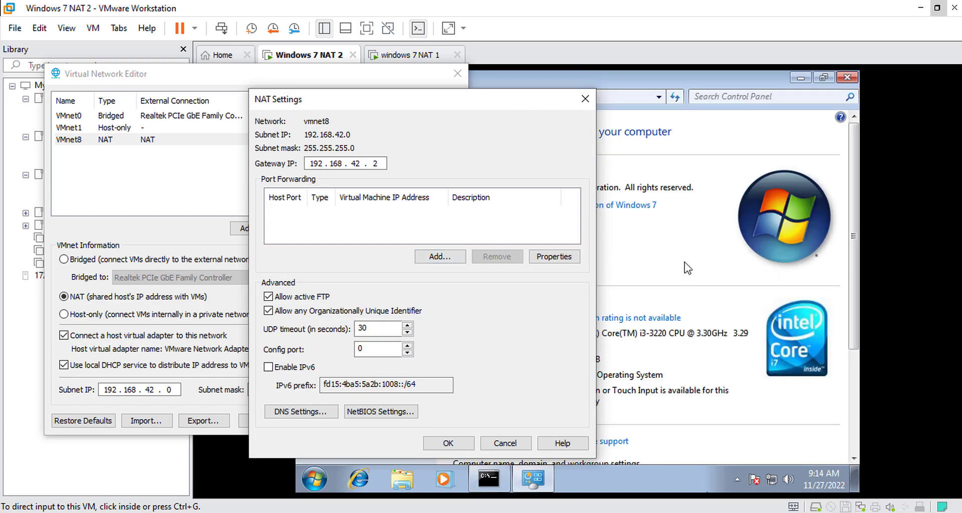
{"action": "key", "text": "Return"}
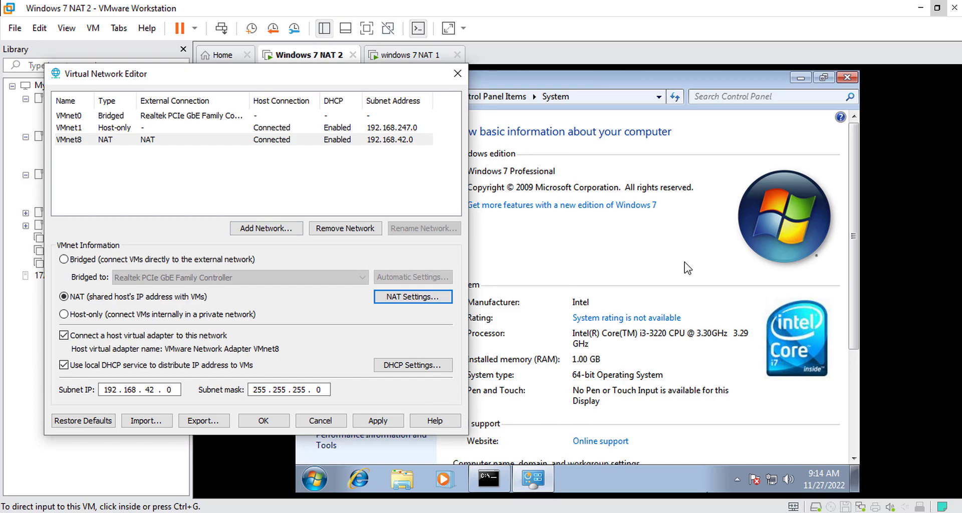
{"action": "key", "text": "shift+Tab"}
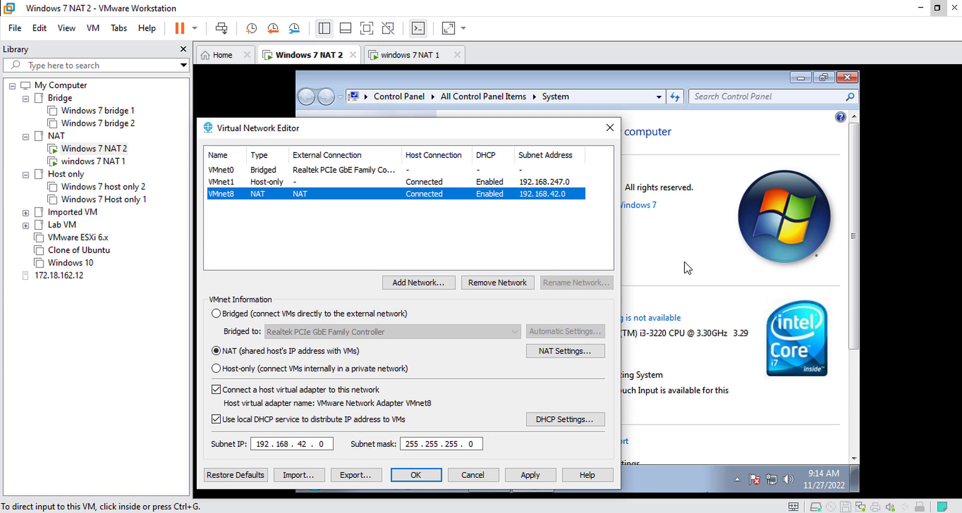
{"action": "left_click", "coordinate": [610, 128]}
Step: Close the System and Command Prompt windows in Windows 7 NAT 2 and shut that guest down
{"action": "key", "text": "ctrl+alt"}
{"action": "left_click", "coordinate": [406, 54]}
{"action": "right_click", "coordinate": [316, 56]}
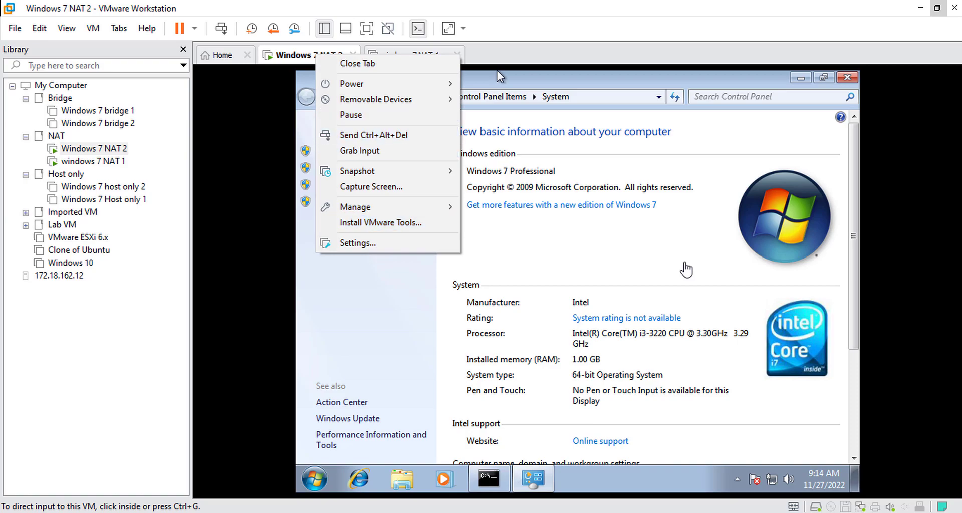
{"action": "left_click", "coordinate": [498, 72]}
{"action": "left_click", "coordinate": [847, 76]}
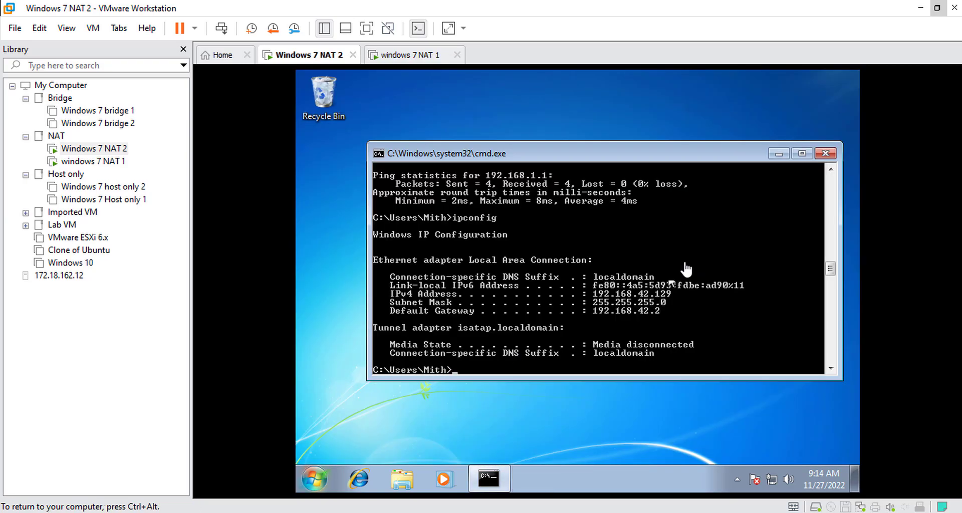
{"action": "left_click", "coordinate": [827, 151]}
{"action": "left_click", "coordinate": [314, 478]}
{"action": "left_click", "coordinate": [520, 445]}
Step: Switch to windows 7 NAT 1, close its Command Prompt and shut that guest down
{"action": "key", "text": "ctrl+alt"}
{"action": "left_click", "coordinate": [431, 55]}
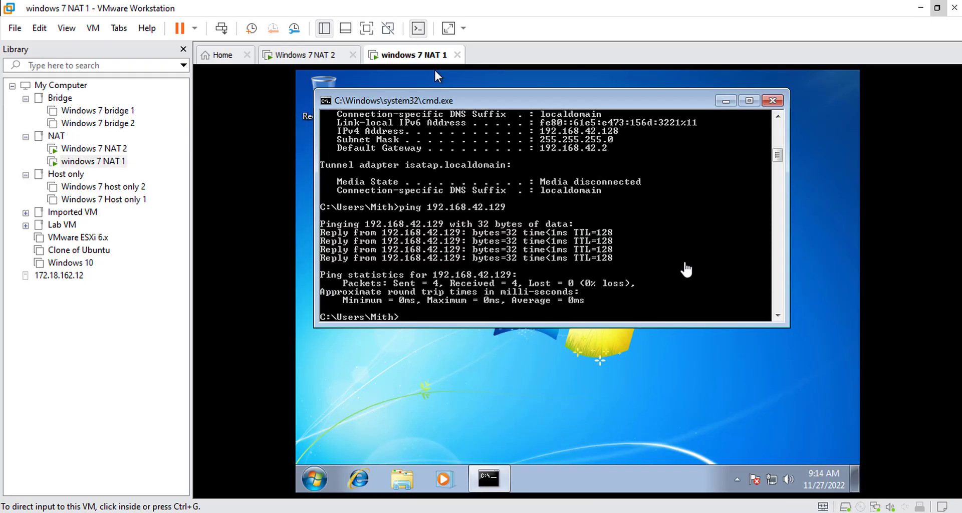
{"action": "left_click", "coordinate": [436, 76]}
{"action": "left_click", "coordinate": [772, 100]}
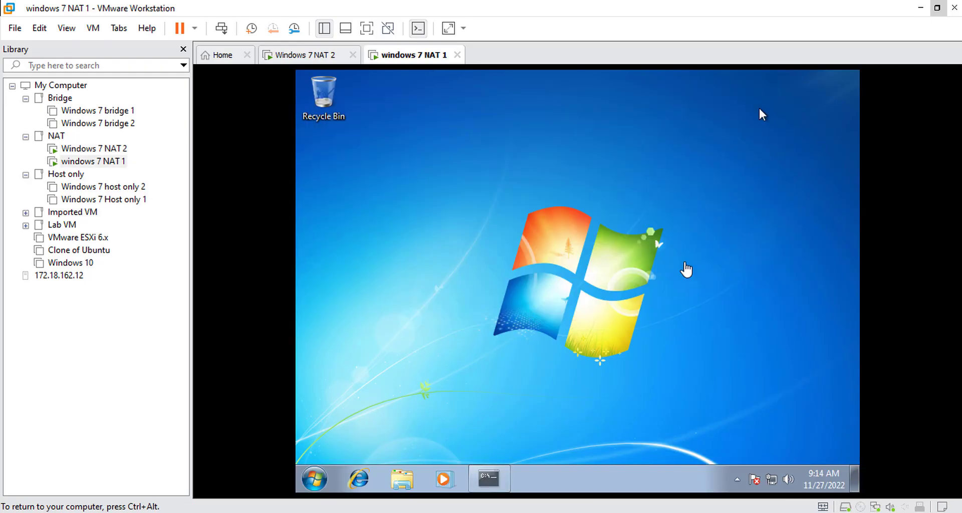
{"action": "left_click", "coordinate": [314, 478]}
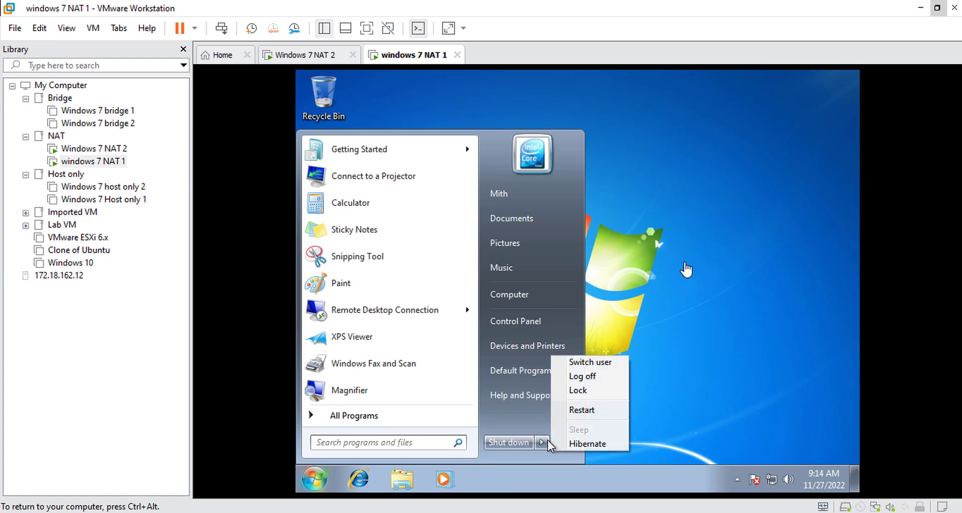
{"action": "left_click", "coordinate": [508, 442]}
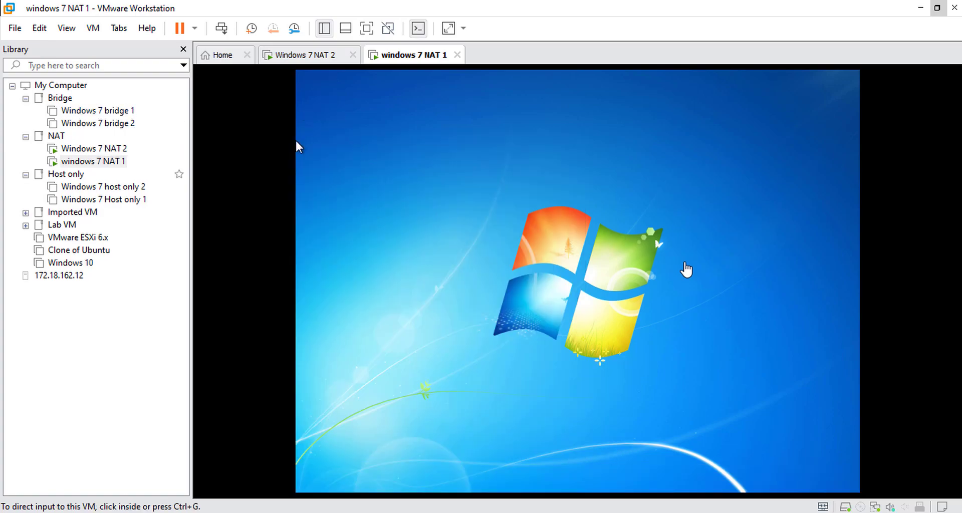
Step: Power on Windows 7 host only 2 and Windows 7 Host only 1, and close both NAT virtual machine views
{"action": "left_click", "coordinate": [101, 186]}
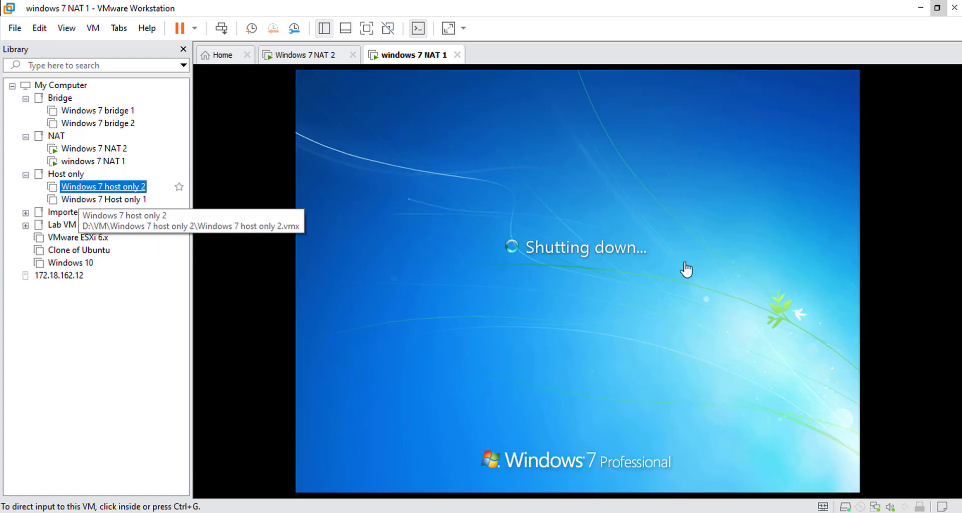
{"action": "right_click", "coordinate": [100, 186]}
{"action": "left_click", "coordinate": [80, 188]}
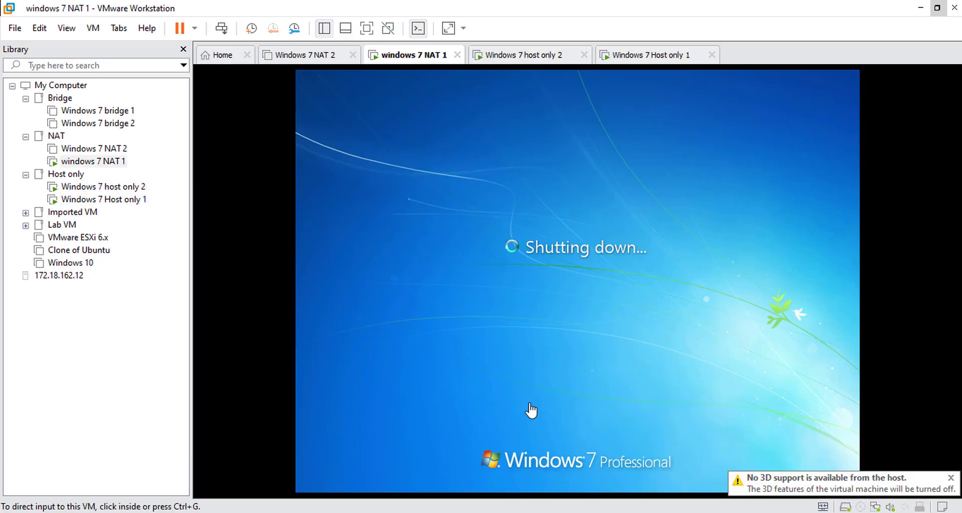
{"action": "left_click", "coordinate": [352, 55]}
{"action": "left_click", "coordinate": [351, 55]}
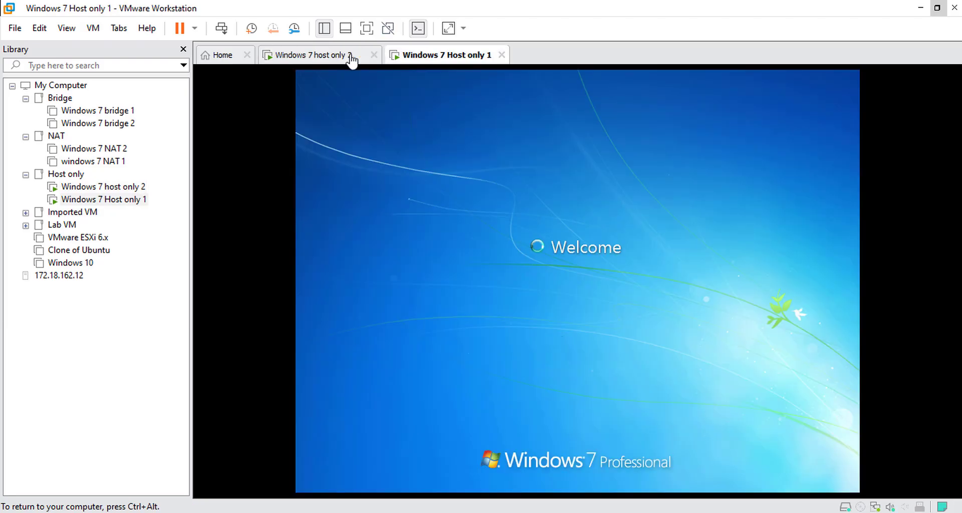
Step: Examine the Network Adapter connection mode in the virtual machine settings of Windows 7 host only 2, and close the settings
{"action": "left_click", "coordinate": [353, 54]}
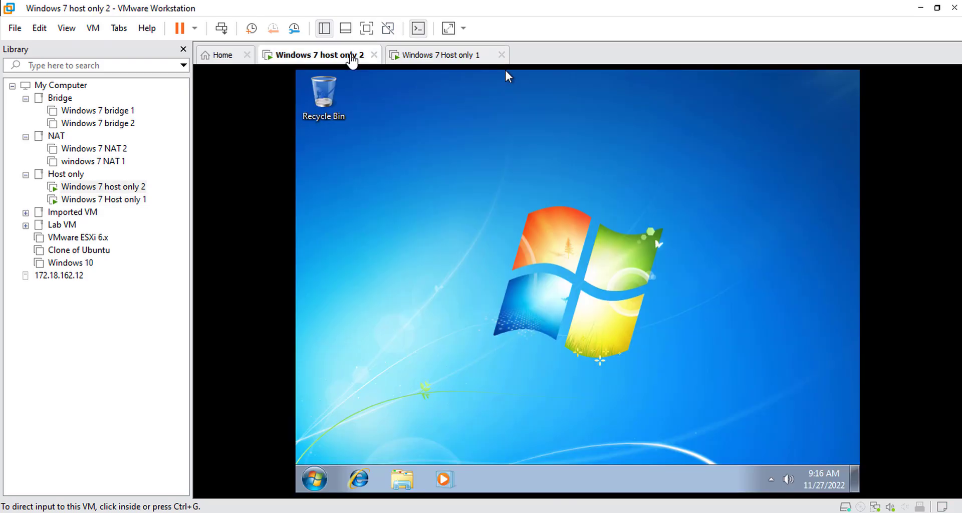
{"action": "right_click", "coordinate": [351, 59]}
{"action": "key", "text": "Down"}
{"action": "key", "text": "Down"}
{"action": "key", "text": "Down"}
{"action": "key", "text": "Down"}
{"action": "key", "text": "Down"}
{"action": "key", "text": "Down"}
{"action": "key", "text": "Down"}
{"action": "key", "text": "Down"}
{"action": "key", "text": "Down"}
{"action": "key", "text": "Down"}
{"action": "key", "text": "Down"}
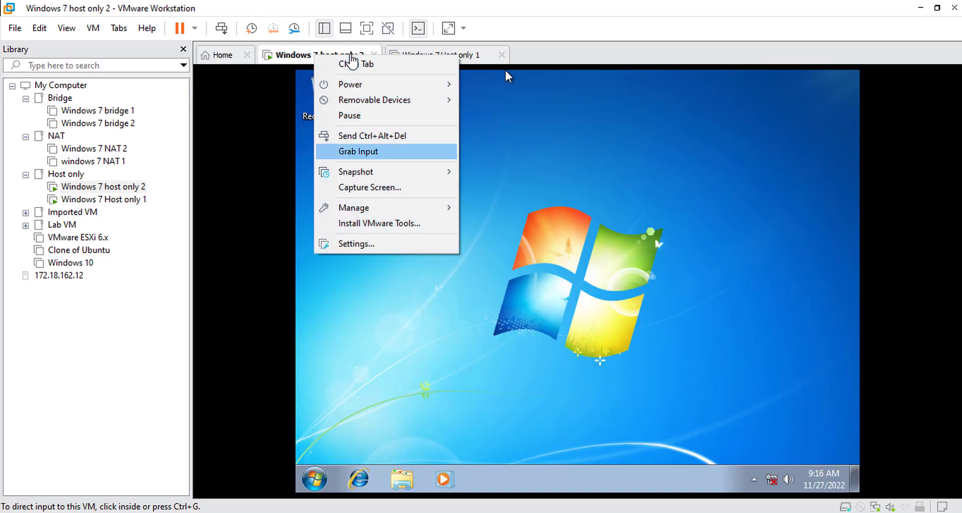
{"action": "key", "text": "Return"}
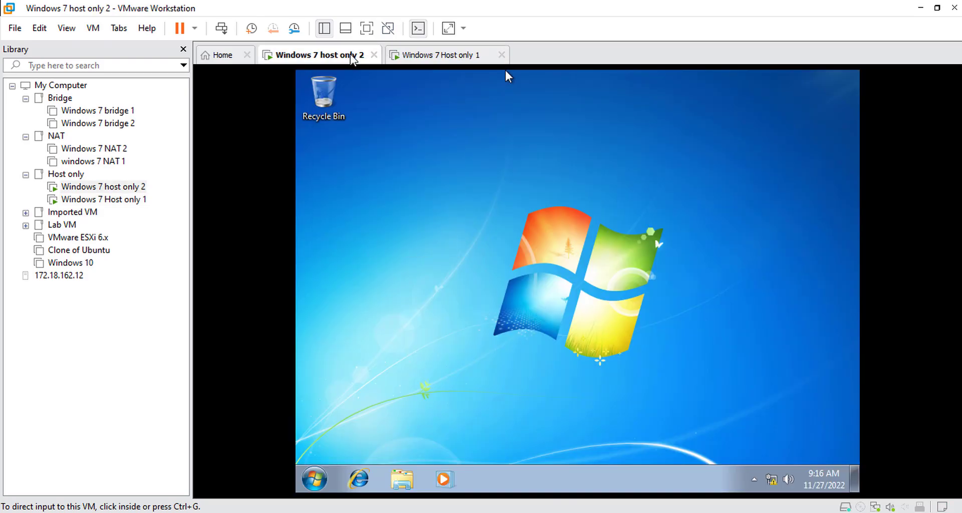
{"action": "key", "text": "Down"}
{"action": "key", "text": "Down"}
{"action": "key", "text": "Down"}
{"action": "key", "text": "Down"}
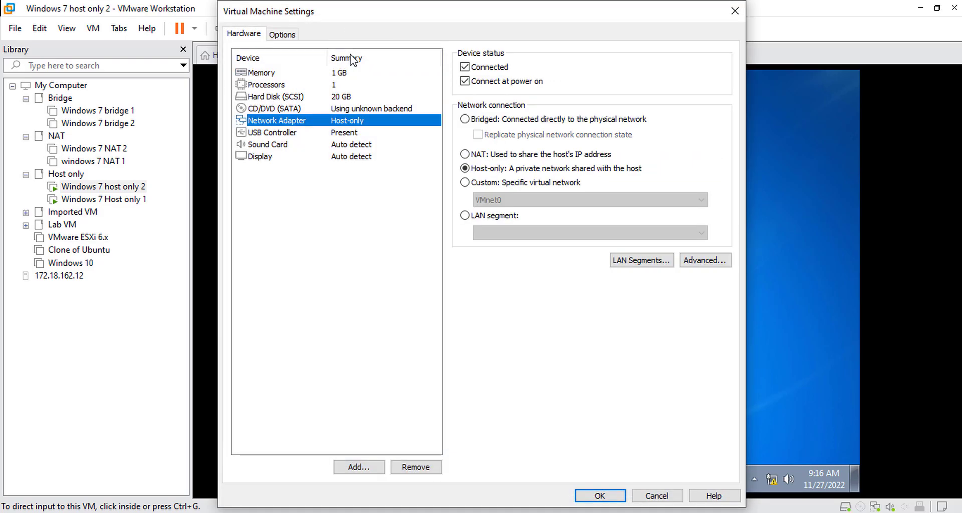
{"action": "key", "text": "Return"}
Step: Examine the Network Adapter connection mode in the virtual machine settings of Windows 7 Host only 1, and close the settings
{"action": "key", "text": "ctrl+Tab"}
{"action": "key", "text": "shift+F10"}
{"action": "key", "text": "Down"}
{"action": "key", "text": "Down"}
{"action": "key", "text": "Down"}
{"action": "key", "text": "Down"}
{"action": "key", "text": "Down"}
{"action": "key", "text": "Down"}
{"action": "key", "text": "Down"}
{"action": "key", "text": "Down"}
{"action": "key", "text": "Down"}
{"action": "key", "text": "Down"}
{"action": "key", "text": "Down"}
{"action": "key", "text": "Return"}
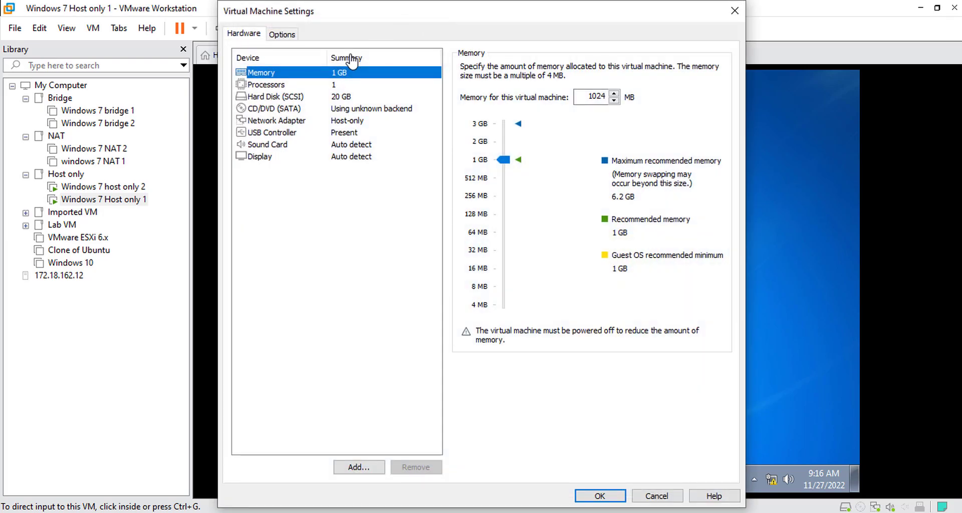
{"action": "key", "text": "Down"}
{"action": "key", "text": "Down"}
{"action": "key", "text": "Down"}
{"action": "key", "text": "Down"}
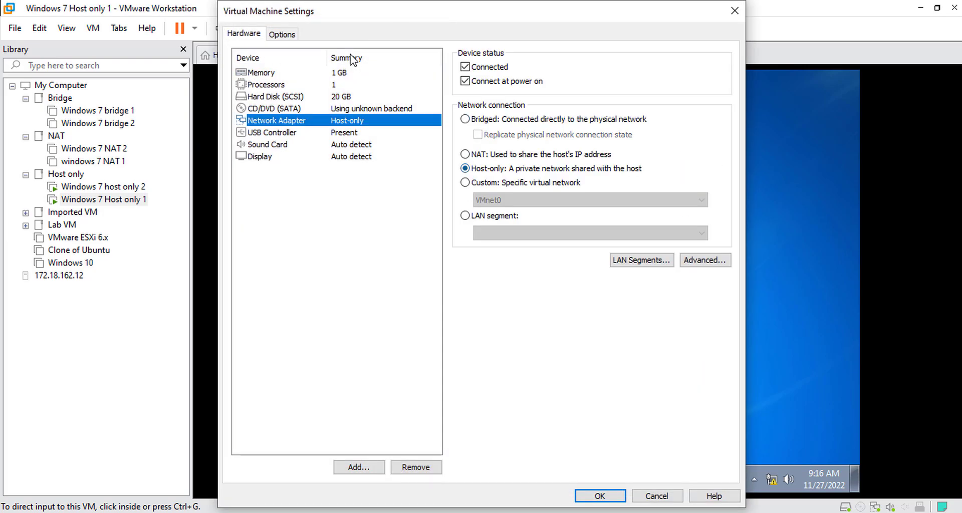
{"action": "key", "text": "Return"}
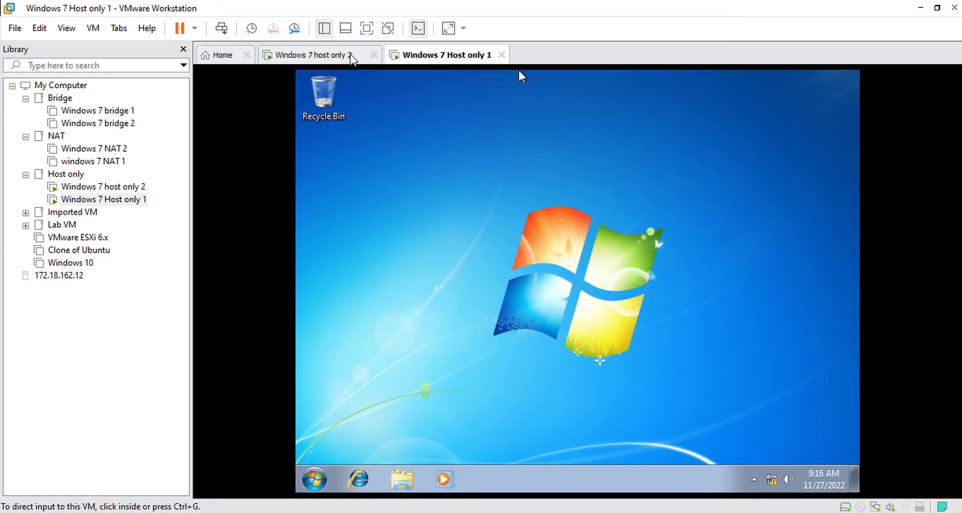
Step: Open a Command Prompt in Windows 7 Host only 1 and run ipconfig to examine its IP configuration
{"action": "left_click", "coordinate": [352, 56]}
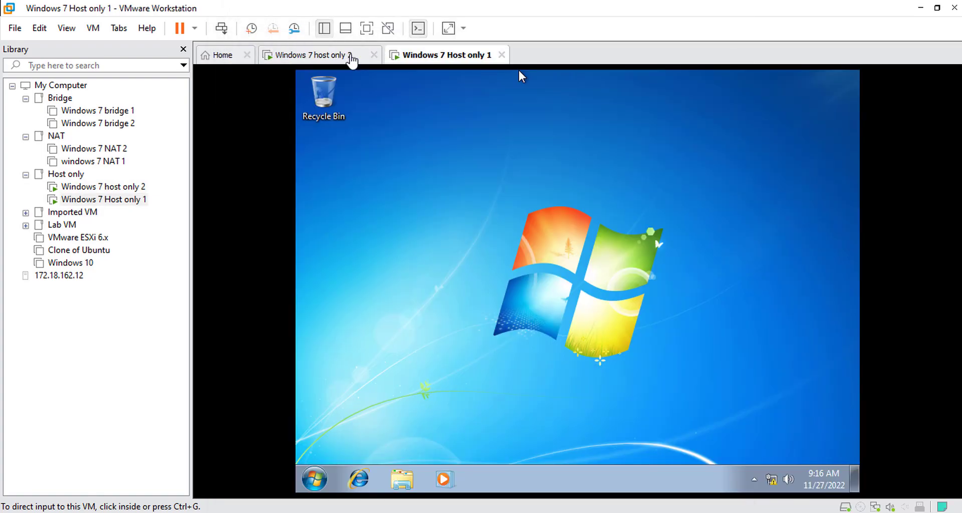
{"action": "left_click", "coordinate": [323, 472]}
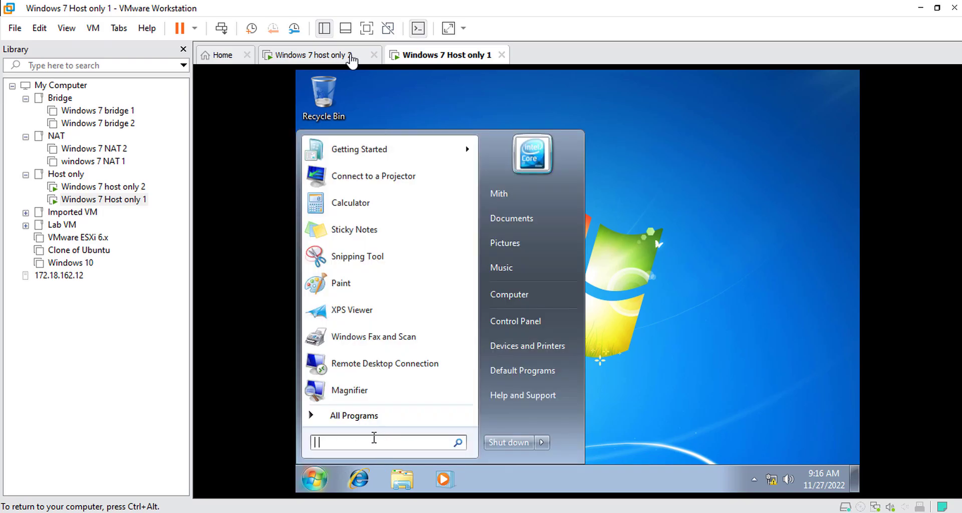
{"action": "type", "text": "cmd"}
{"action": "key", "text": "Return"}
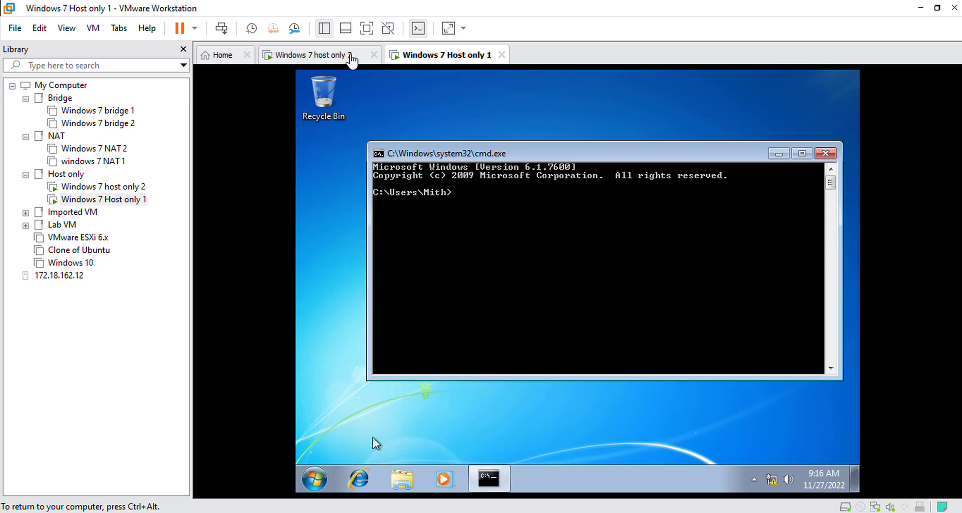
{"action": "type", "text": "ipconfig"}
{"action": "key", "text": "Return"}
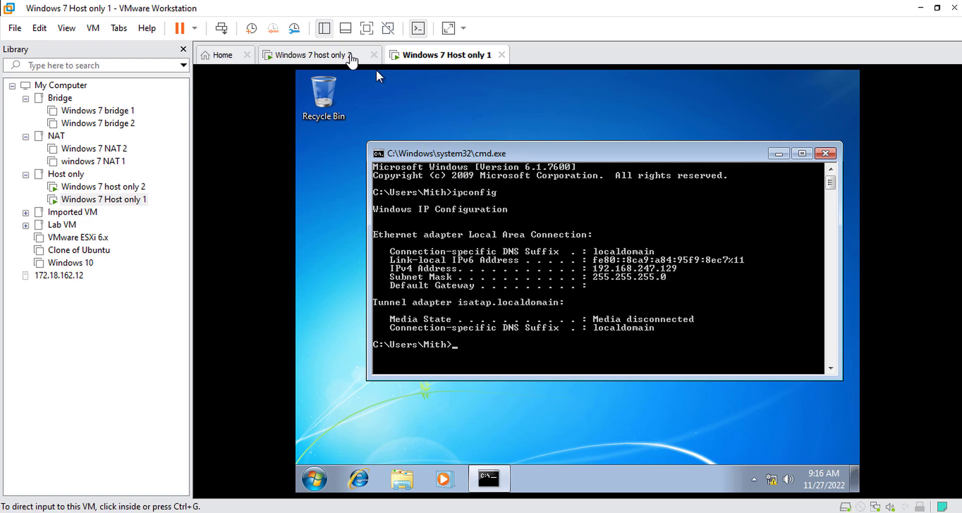
Step: Open a Command Prompt in Windows 7 host only 2 and run ipconfig to examine its IP configuration
{"action": "left_click", "coordinate": [352, 56]}
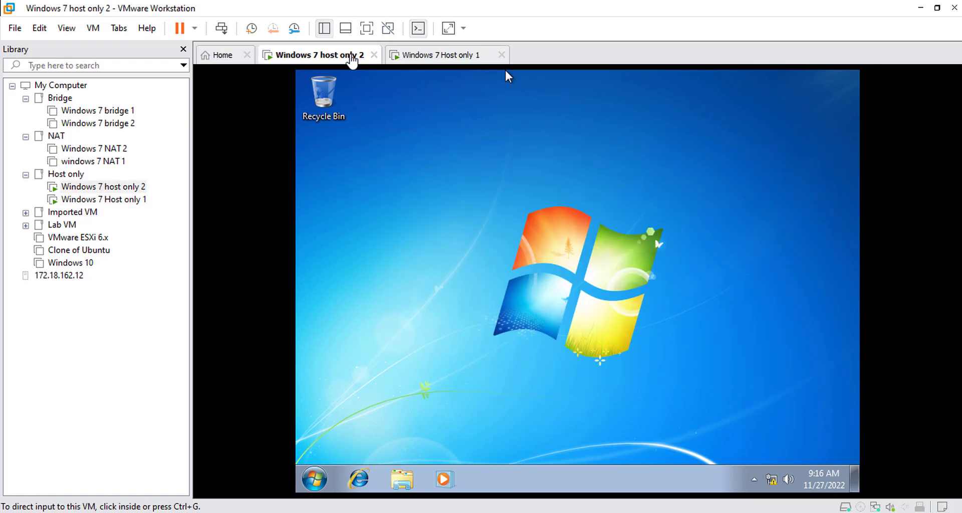
{"action": "left_click", "coordinate": [315, 479]}
{"action": "left_click", "coordinate": [365, 445]}
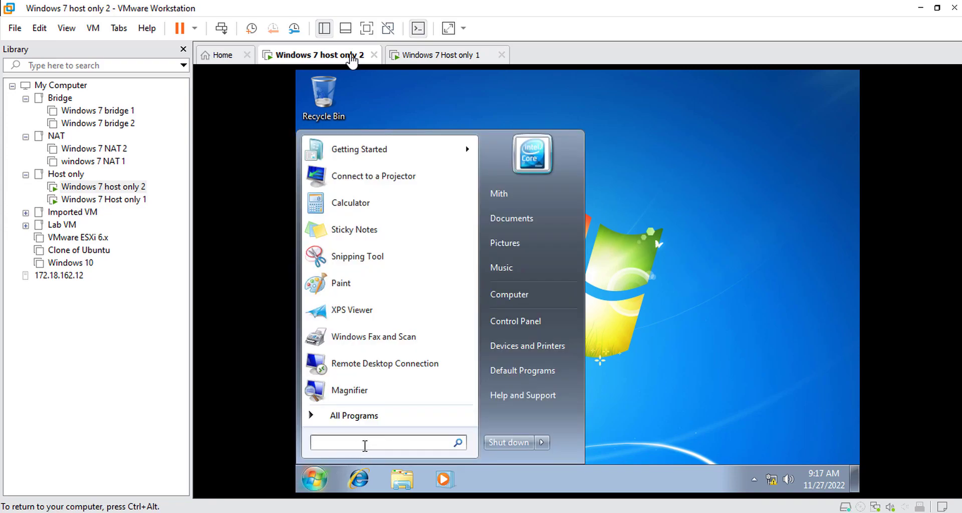
{"action": "type", "text": "cmd"}
{"action": "key", "text": "Return"}
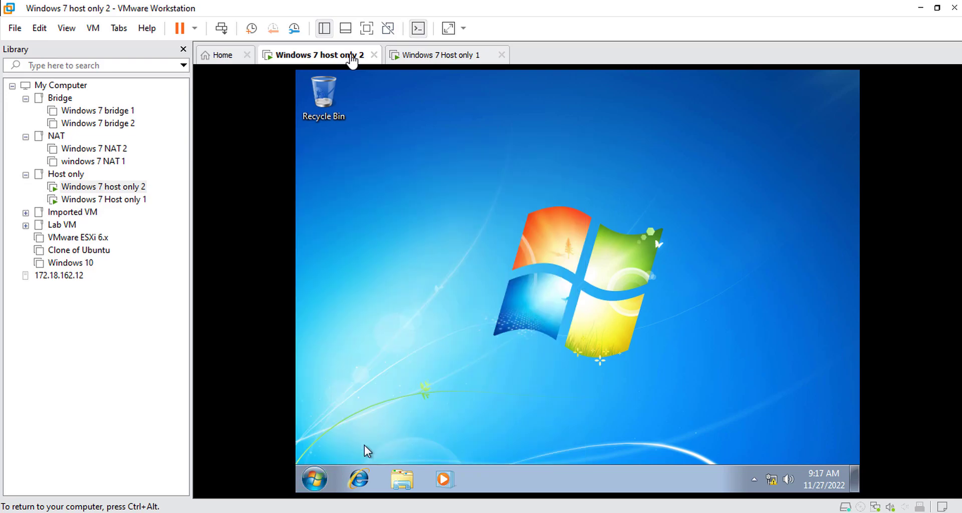
{"action": "type", "text": "ipconfig"}
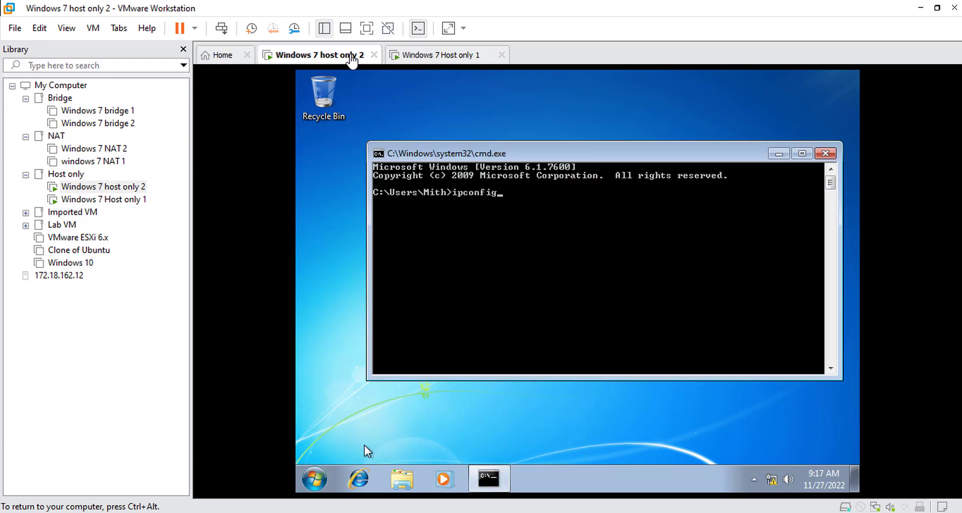
{"action": "key", "text": "Return"}
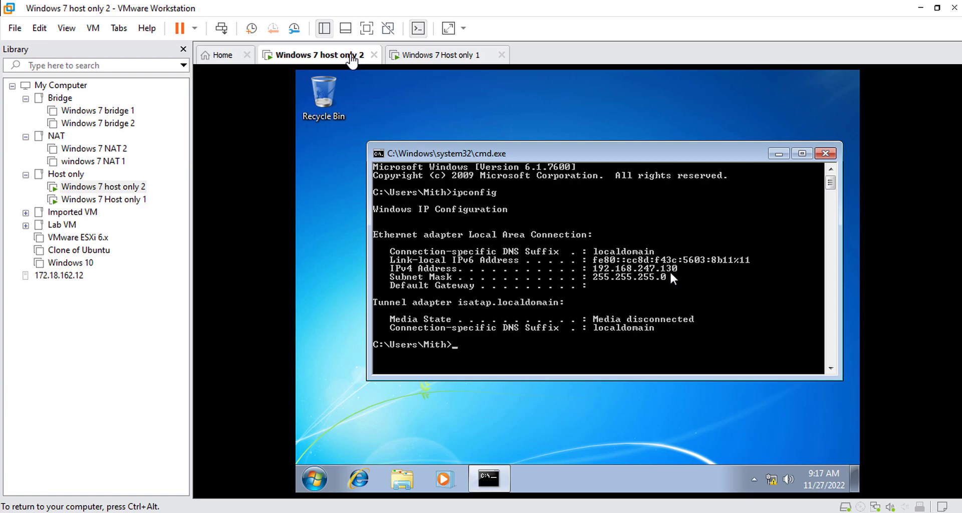
Step: Ping 192.168.247.130 from the Command Prompt in Windows 7 Host only 1 to test the connection to the other guest
{"action": "key", "text": "ctrl+alt"}
{"action": "left_click", "coordinate": [432, 62]}
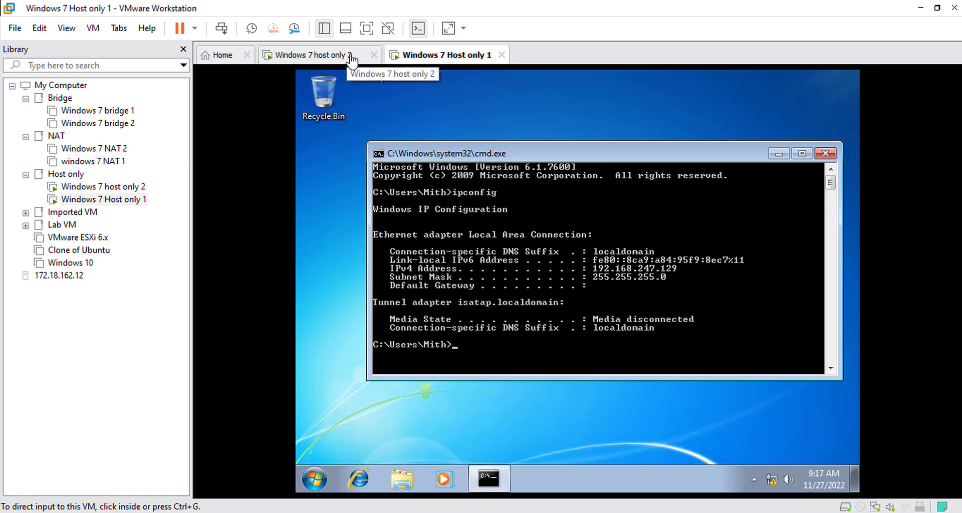
{"action": "left_click", "coordinate": [352, 60]}
{"action": "left_click", "coordinate": [432, 59]}
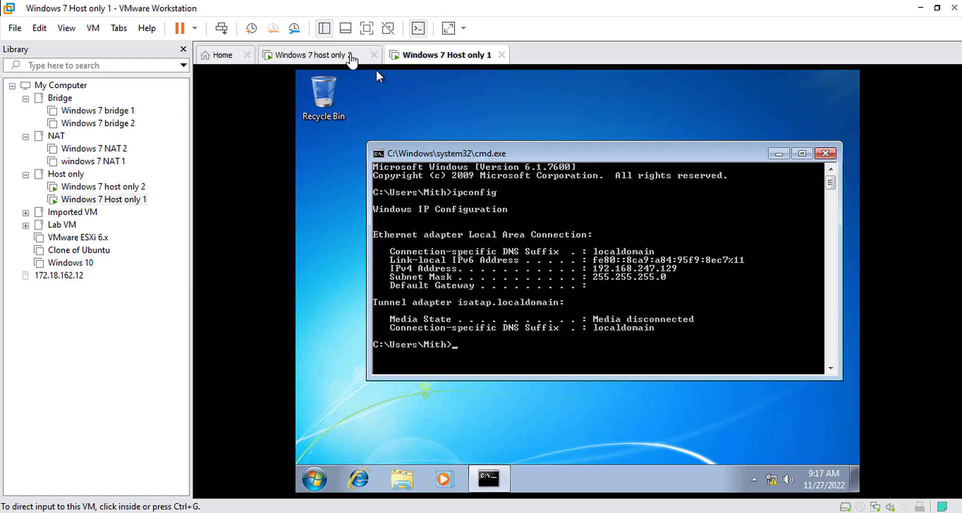
{"action": "key", "text": "ctrl+g"}
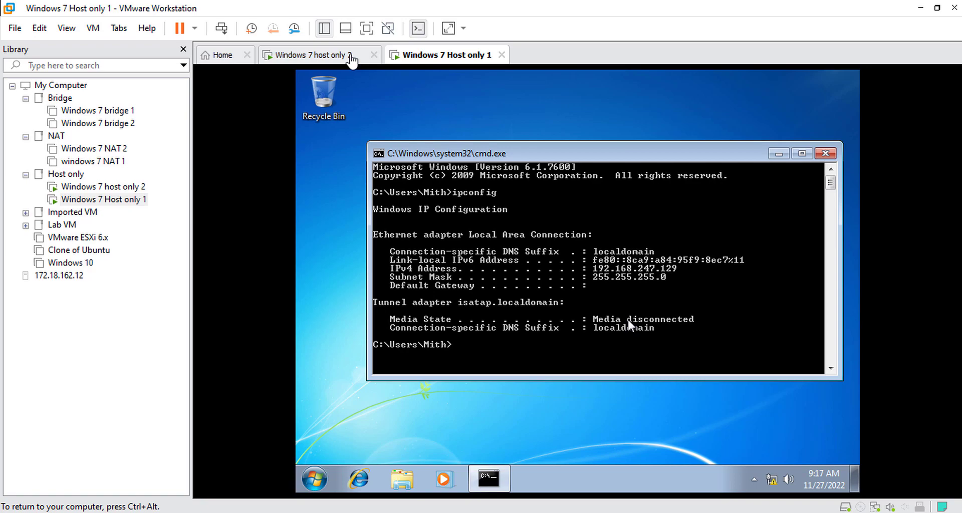
{"action": "type", "text": "ping 192.168.247.130"}
{"action": "key", "text": "Return"}
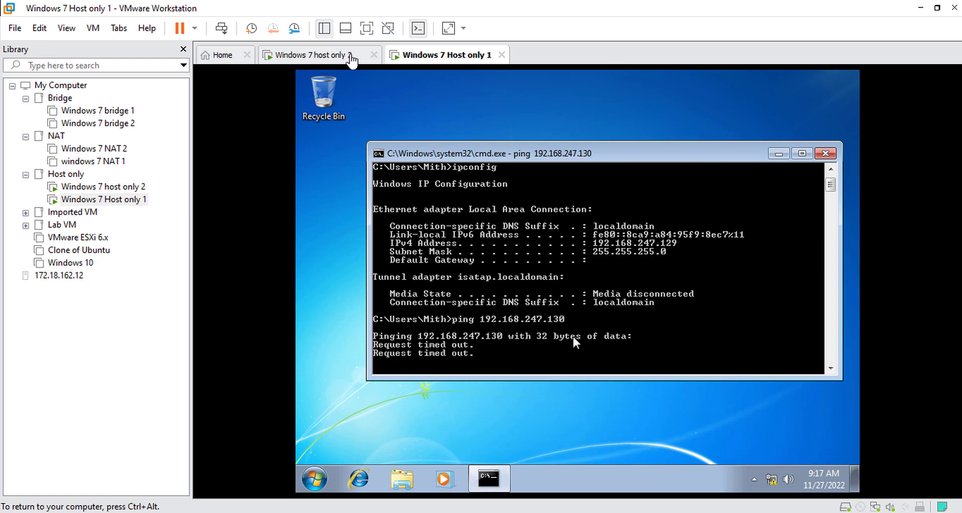
Step: Ping 192.168.247.129 from the Command Prompt in Windows 7 host only 2 and compare the ping output of both guests
{"action": "left_click", "coordinate": [351, 56]}
{"action": "left_click", "coordinate": [493, 344]}
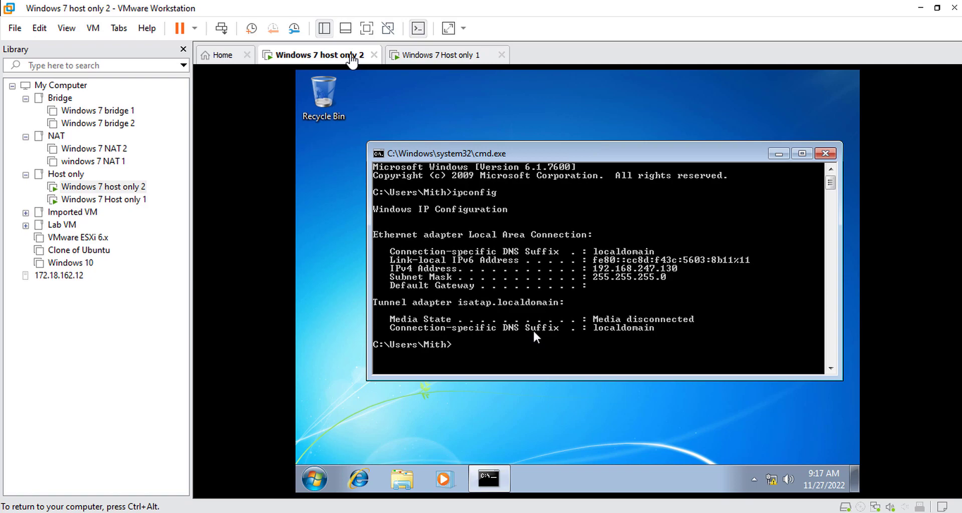
{"action": "type", "text": "ping 192.168.247.129"}
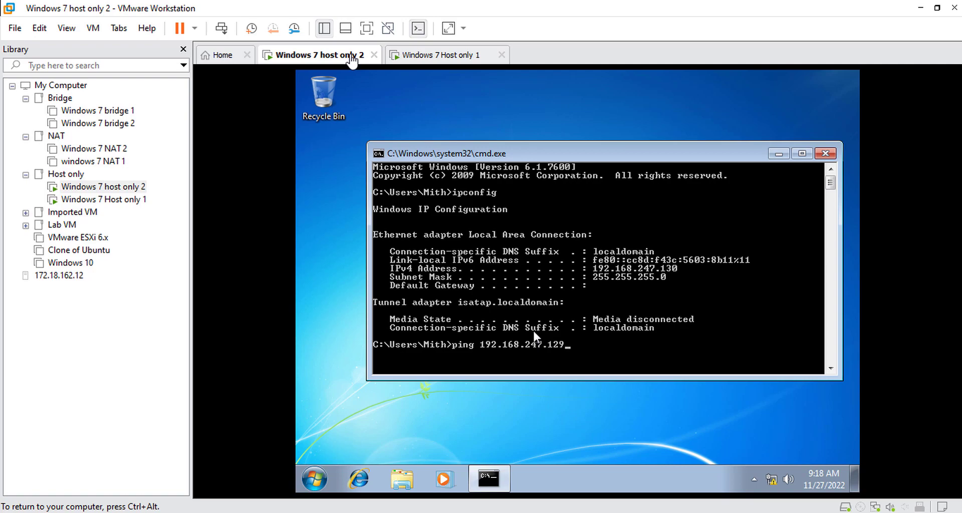
{"action": "key", "text": "Return"}
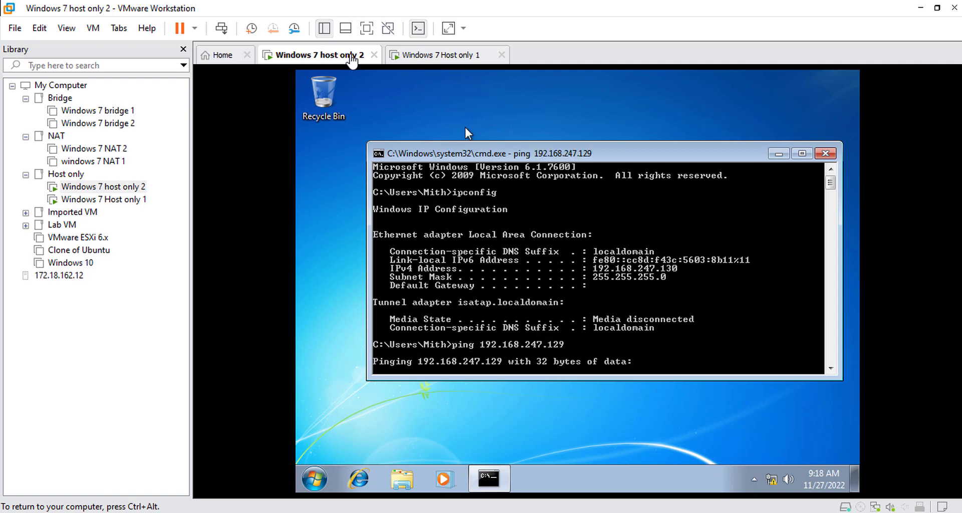
{"action": "left_click", "coordinate": [441, 55]}
{"action": "left_click", "coordinate": [352, 56]}
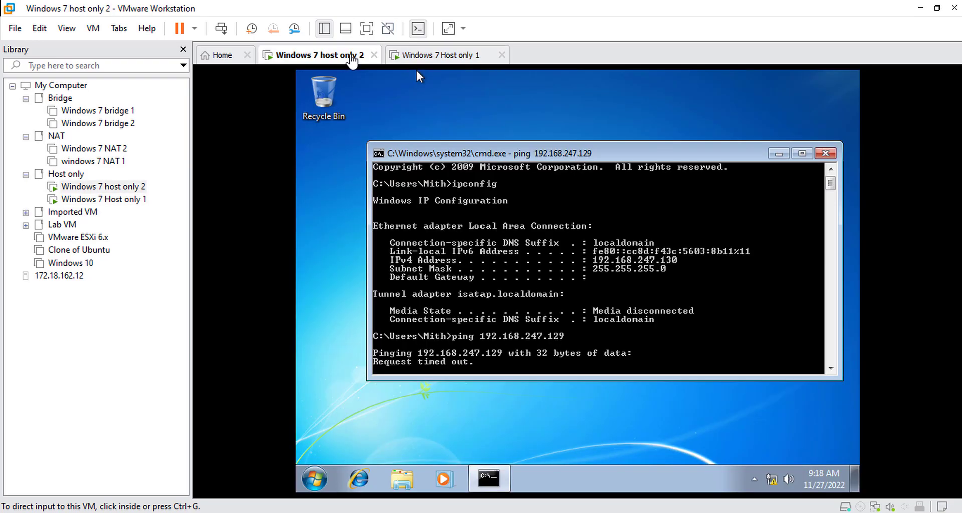
{"action": "key", "text": "ctrl+Tab"}
{"action": "key", "text": "ctrl+shift+Tab"}
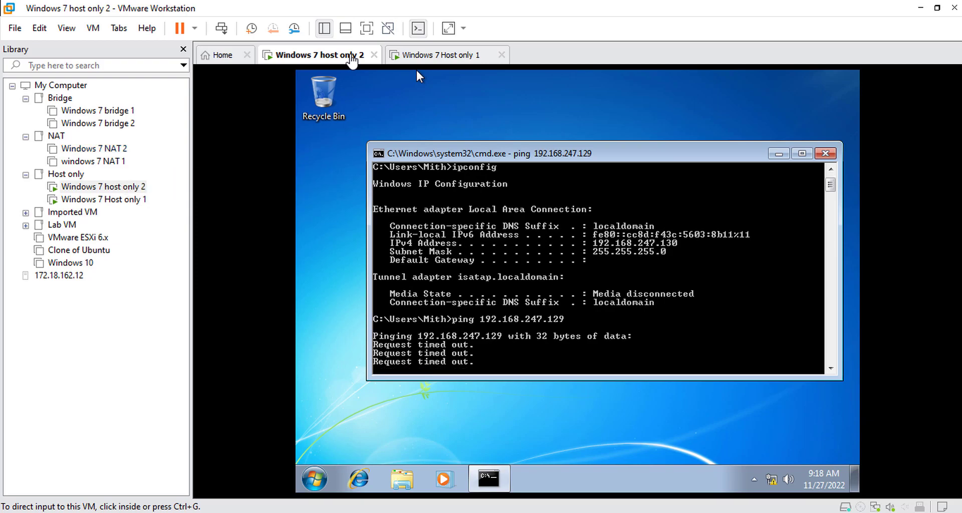
Step: Turn off Windows Firewall for private and public networks in Windows 7 host only 2, and close the Control Panel
{"action": "left_click", "coordinate": [326, 477]}
{"action": "left_click", "coordinate": [320, 476]}
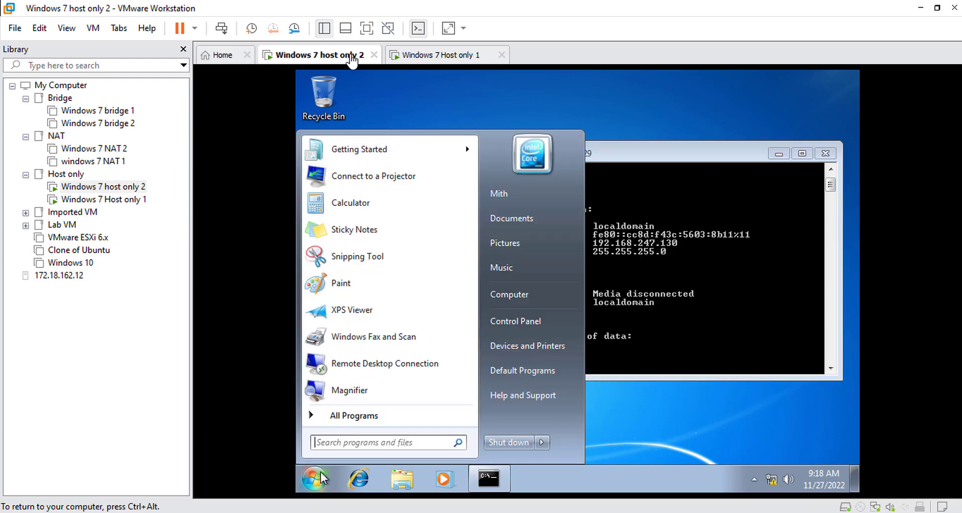
{"action": "left_click", "coordinate": [535, 323]}
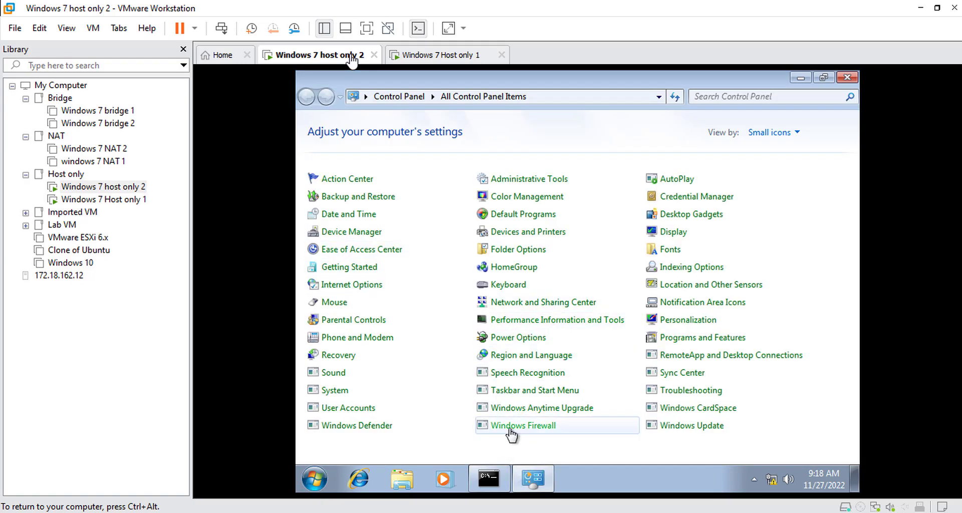
{"action": "left_click", "coordinate": [510, 427]}
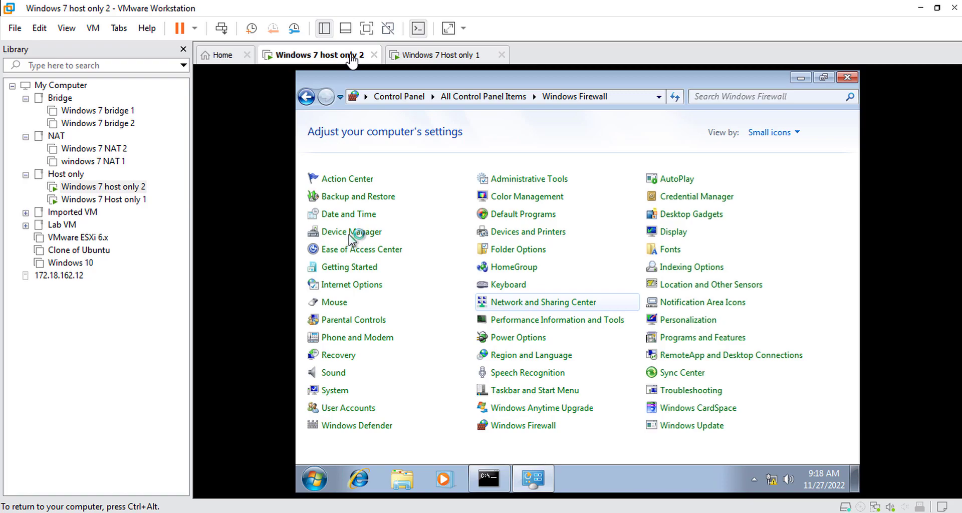
{"action": "left_click", "coordinate": [350, 197]}
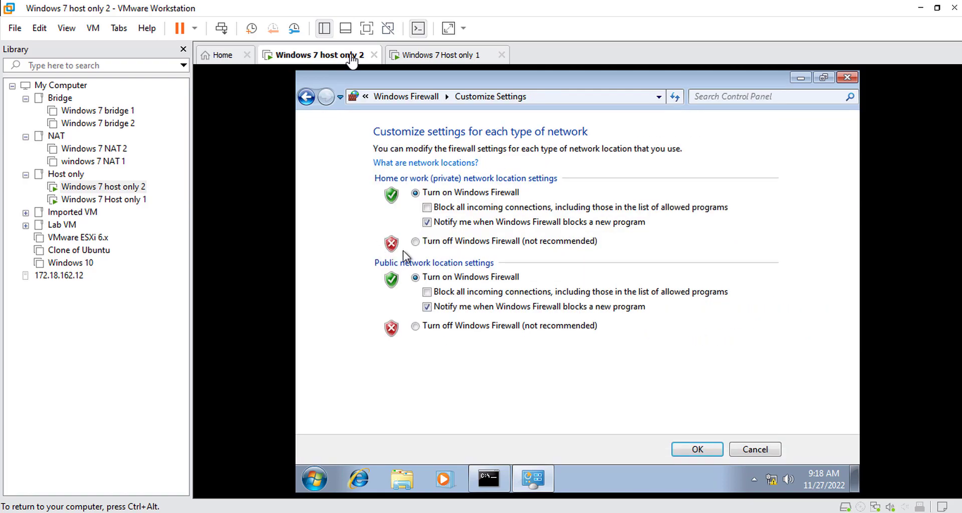
{"action": "left_click", "coordinate": [430, 241]}
{"action": "left_click", "coordinate": [447, 326]}
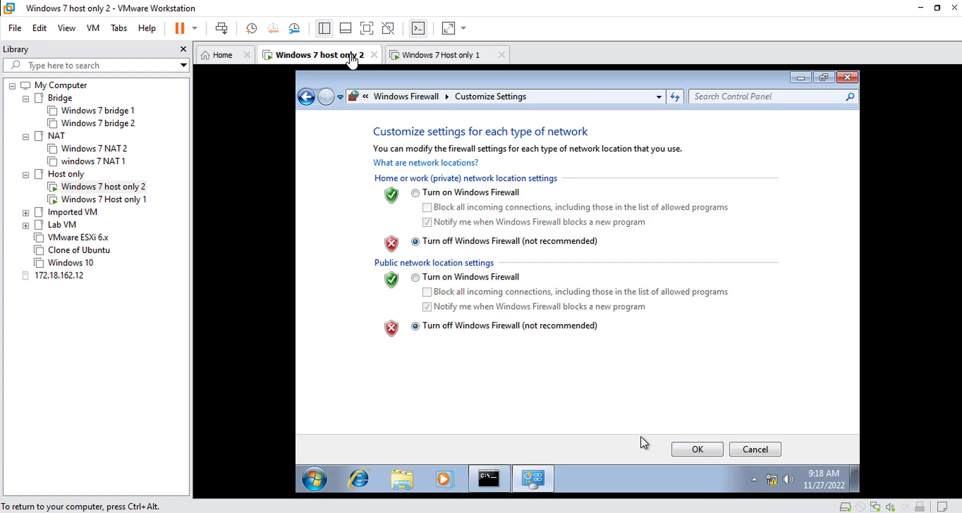
{"action": "left_click", "coordinate": [698, 449]}
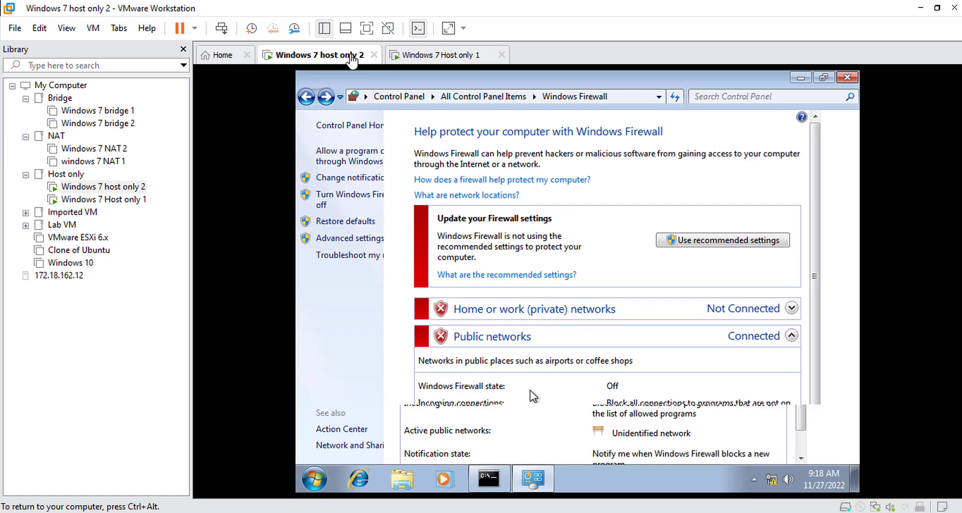
{"action": "left_click", "coordinate": [414, 111]}
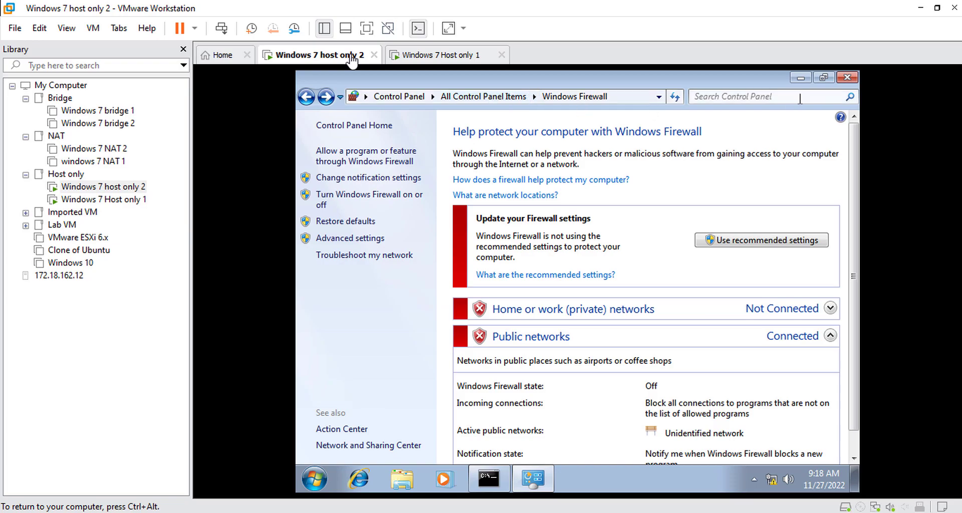
{"action": "left_click", "coordinate": [834, 76]}
{"action": "key", "text": "ctrl+alt"}
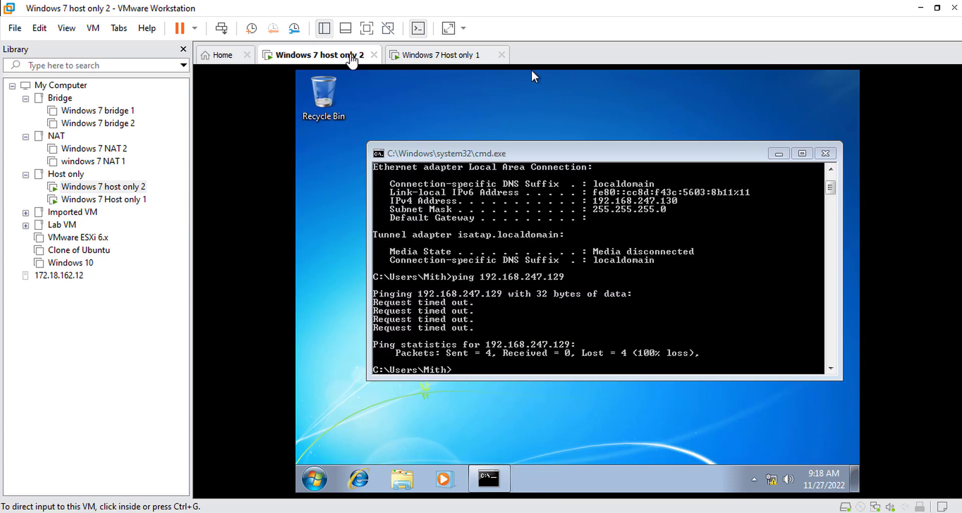
Step: Turn off Windows Firewall for private and public networks in Windows 7 Host only 1, and close the Control Panel
{"action": "key", "text": "ctrl+Tab"}
{"action": "left_click", "coordinate": [379, 71]}
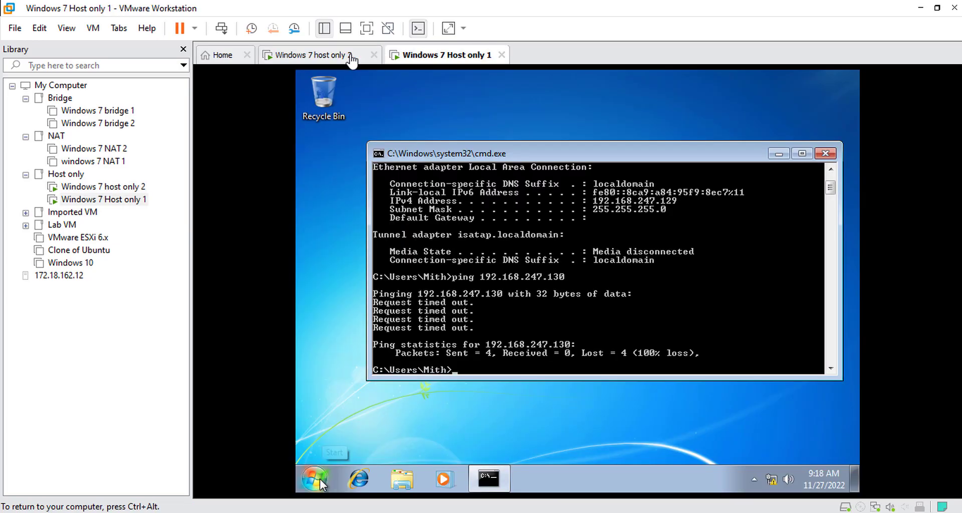
{"action": "left_click", "coordinate": [323, 479]}
{"action": "left_click", "coordinate": [515, 320]}
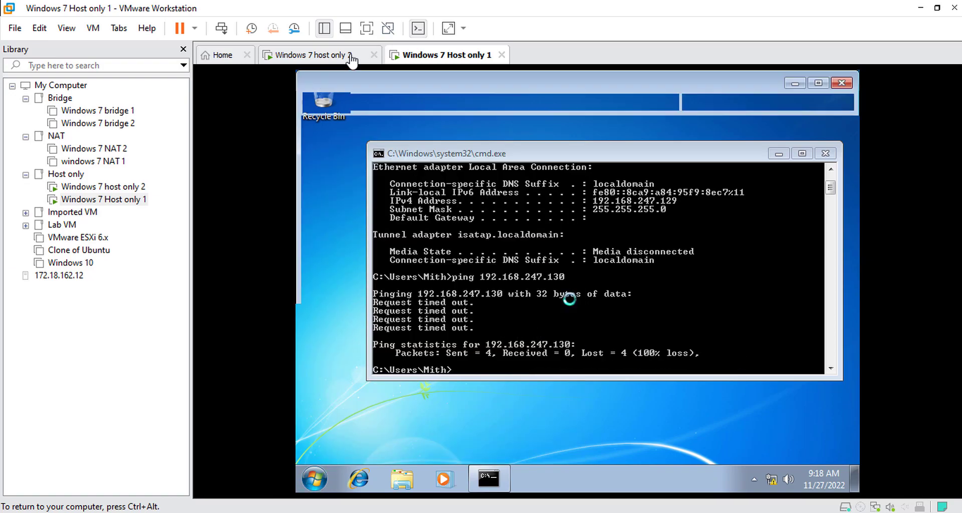
{"action": "left_click", "coordinate": [507, 434]}
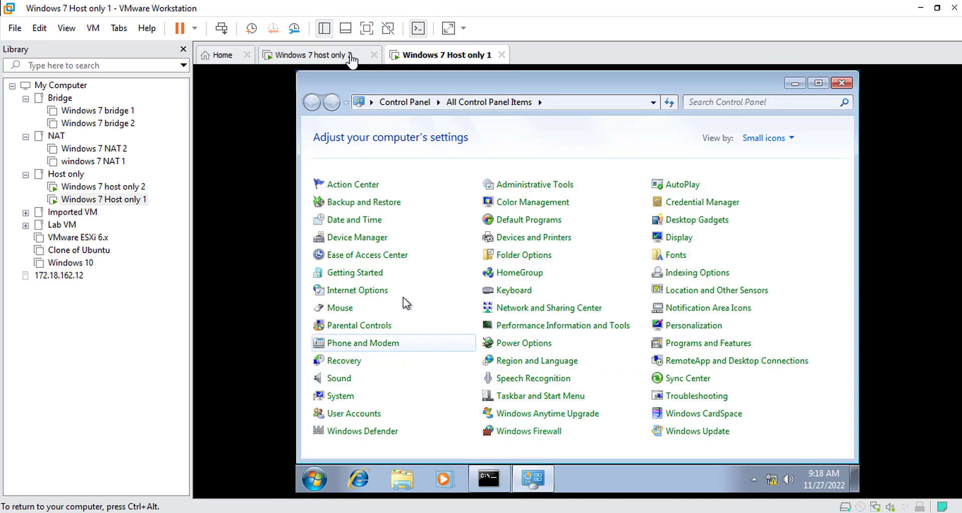
{"action": "left_click", "coordinate": [346, 206]}
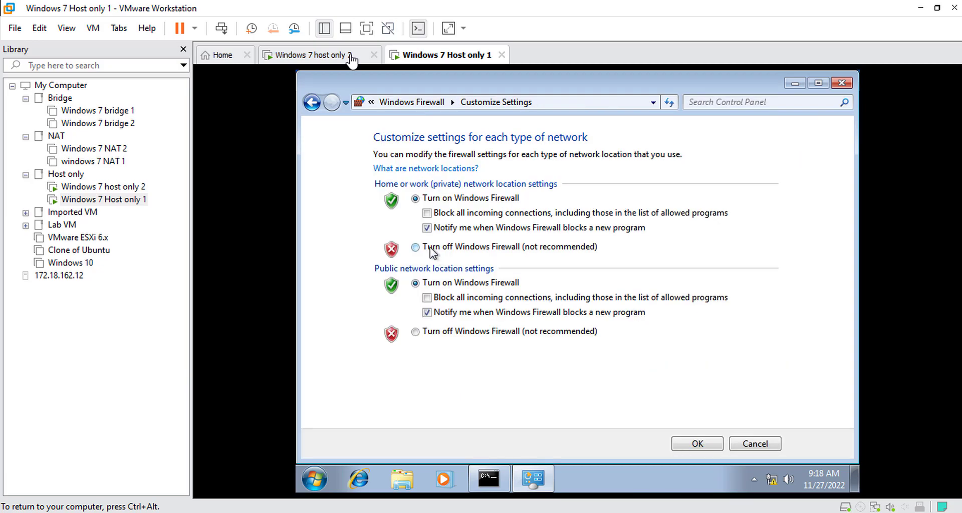
{"action": "left_click", "coordinate": [433, 248]}
{"action": "left_click", "coordinate": [459, 334]}
{"action": "left_click", "coordinate": [692, 441]}
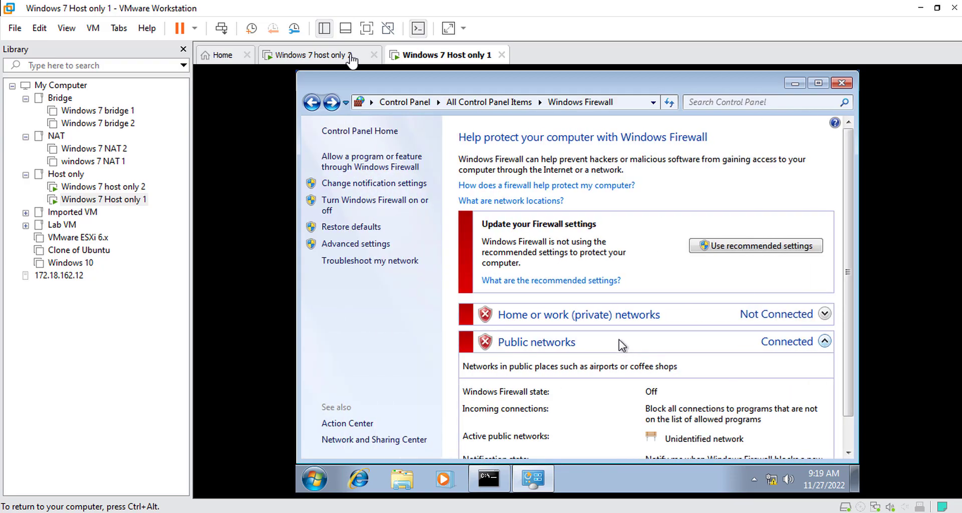
{"action": "left_click", "coordinate": [842, 83]}
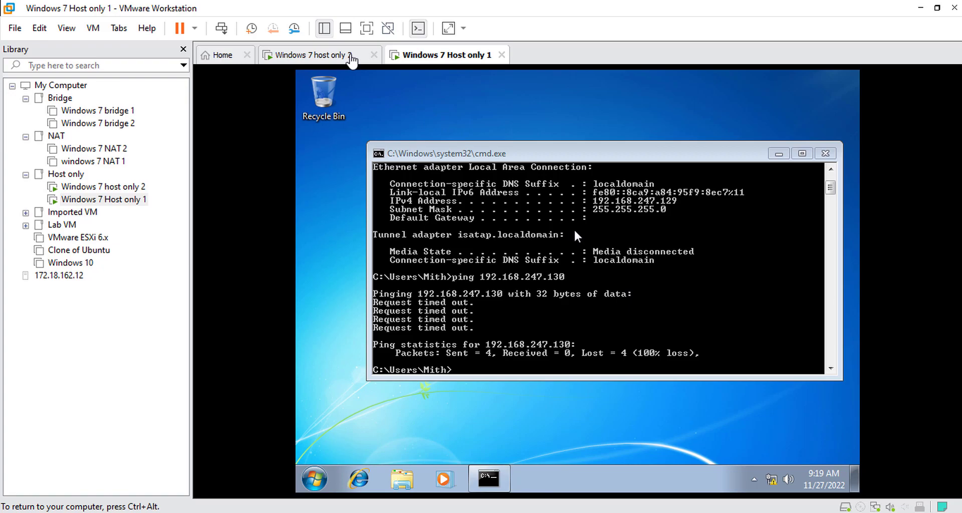
Step: Repeat the ping to 192.168.247.129 from the Command Prompt in Windows 7 host only 2
{"action": "left_click", "coordinate": [351, 56]}
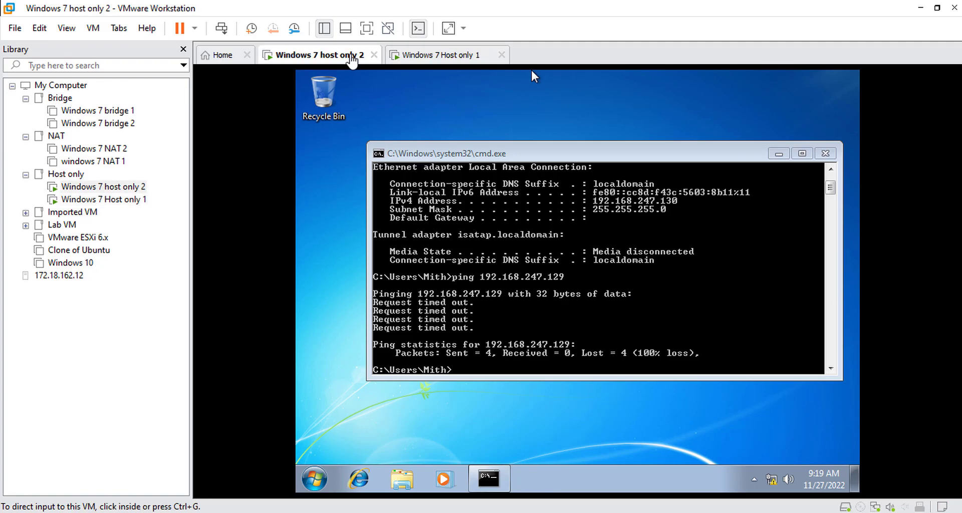
{"action": "left_click", "coordinate": [530, 68]}
{"action": "left_click", "coordinate": [471, 356]}
{"action": "key", "text": "Up"}
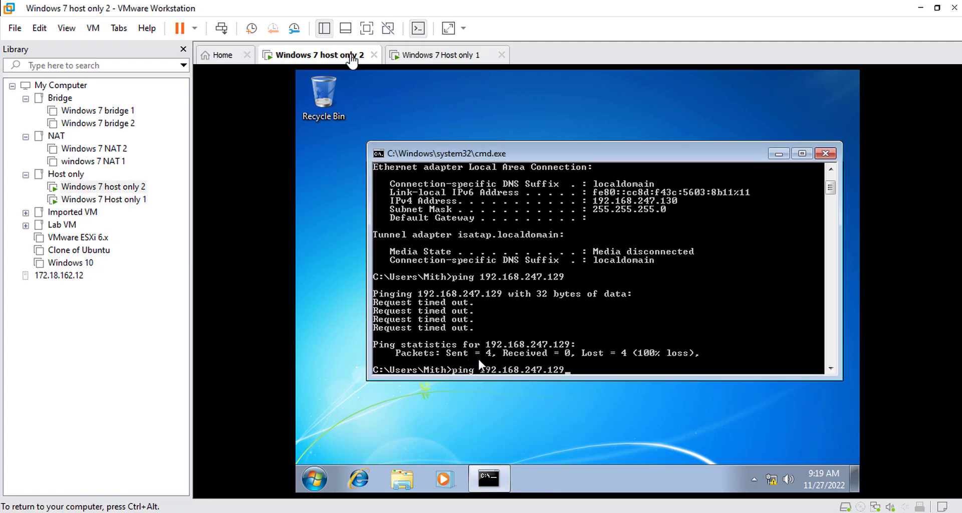
{"action": "key", "text": "Return"}
Step: Repeat the ping to 192.168.247.130 from the Command Prompt in Windows 7 Host only 1
{"action": "left_click", "coordinate": [434, 56]}
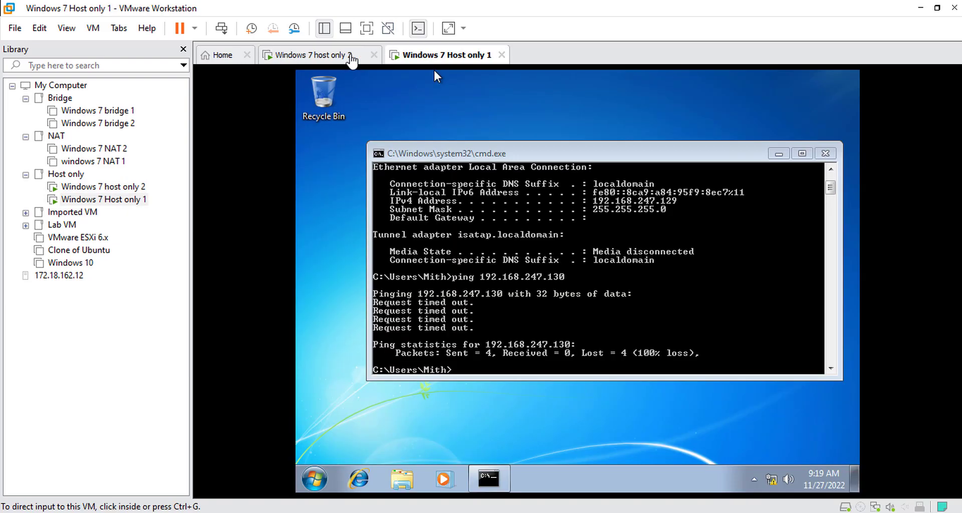
{"action": "left_click", "coordinate": [433, 76]}
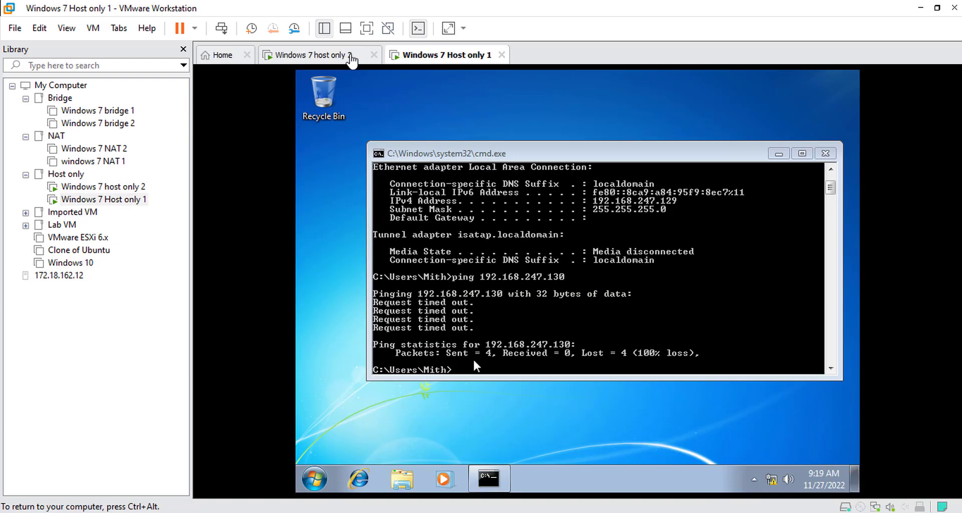
{"action": "left_click", "coordinate": [510, 351]}
{"action": "key", "text": "Up"}
{"action": "key", "text": "Return"}
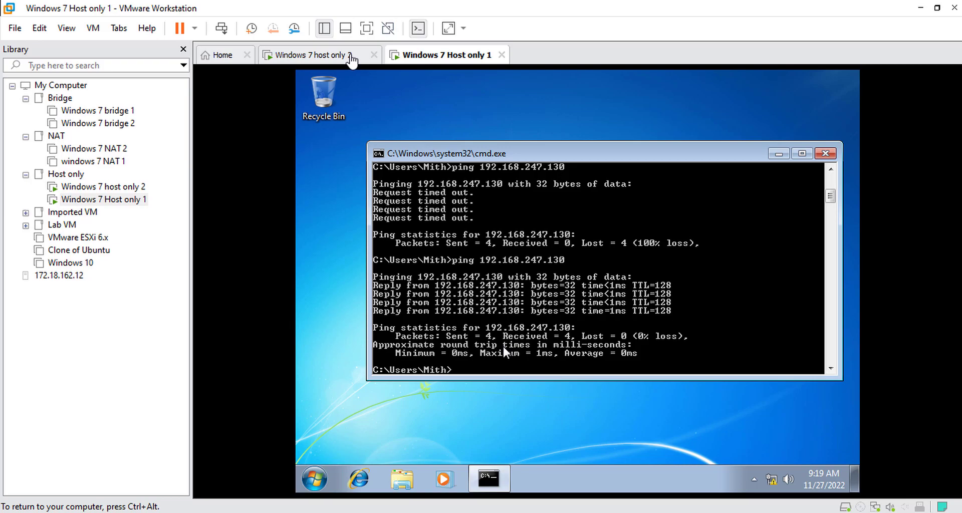
Step: Ping 192.168.1.1 from Windows 7 Host only 1 to test whether it can reach the external network
{"action": "type", "text": "ping 192."}
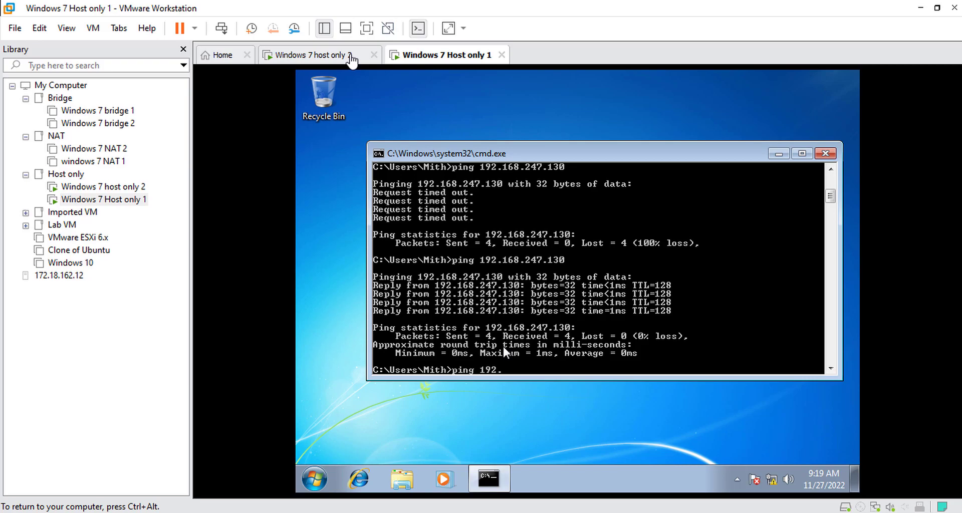
{"action": "type", "text": "168.1.1"}
{"action": "key", "text": "Return"}
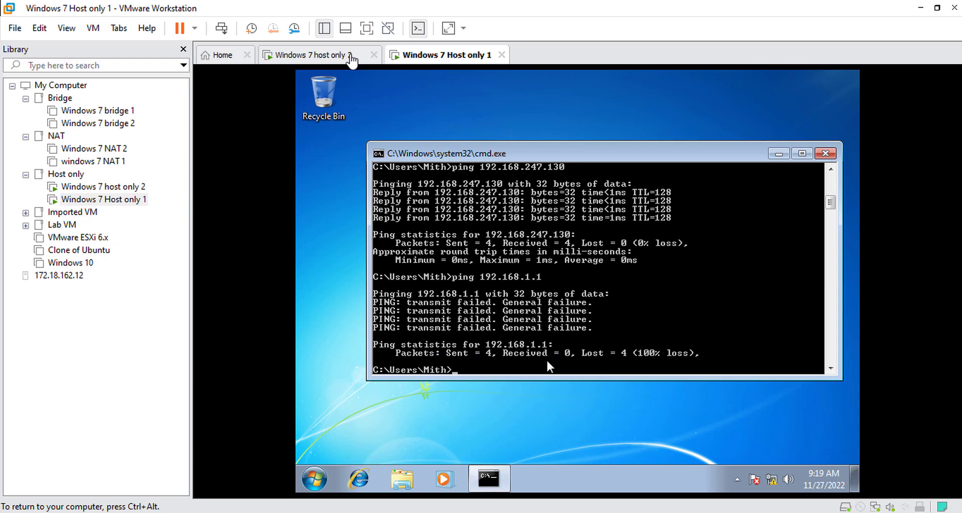
Step: Ping 8.8.8.8 from the Command Prompt in Windows 7 Host only 1 to test internet access
{"action": "type", "text": "ping 8.8.8.8"}
{"action": "key", "text": "Return"}
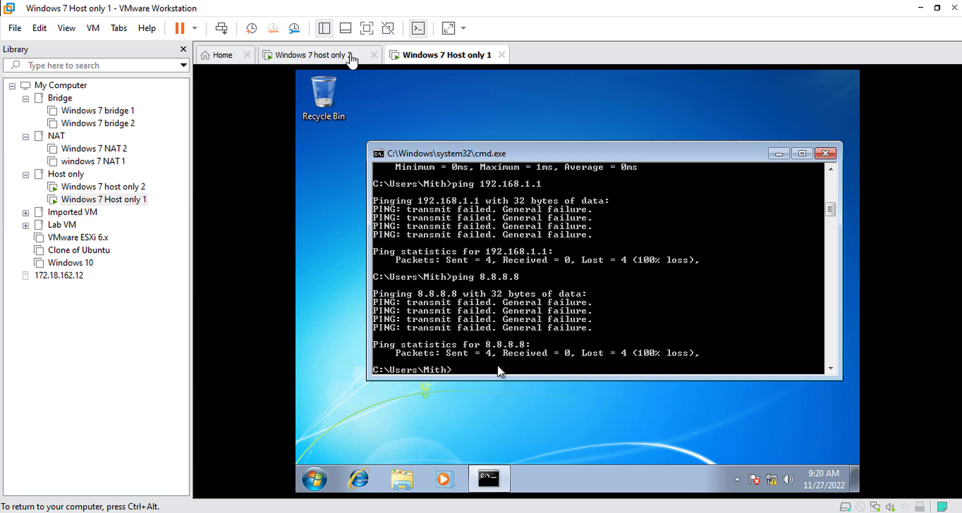
Step: Run netstat -arn in Windows 7 Host only 1 and examine the gateways in its IPv4 and IPv6 route tables
{"action": "type", "text": "netstat -arn"}
{"action": "key", "text": "Return"}
{"action": "scroll", "coordinate": [579, 245], "scroll_direction": "up", "scroll_amount": 2}
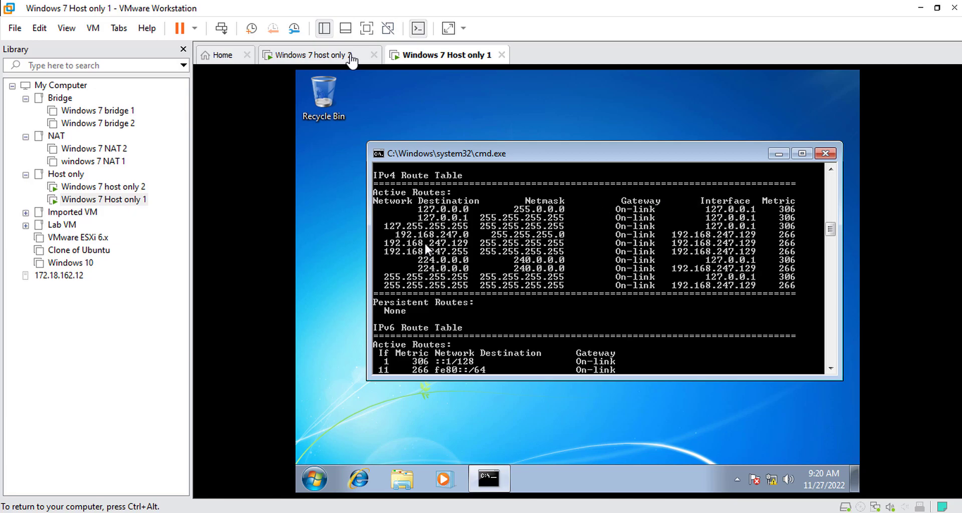
{"action": "scroll", "coordinate": [606, 344], "scroll_direction": "down", "scroll_amount": 3}
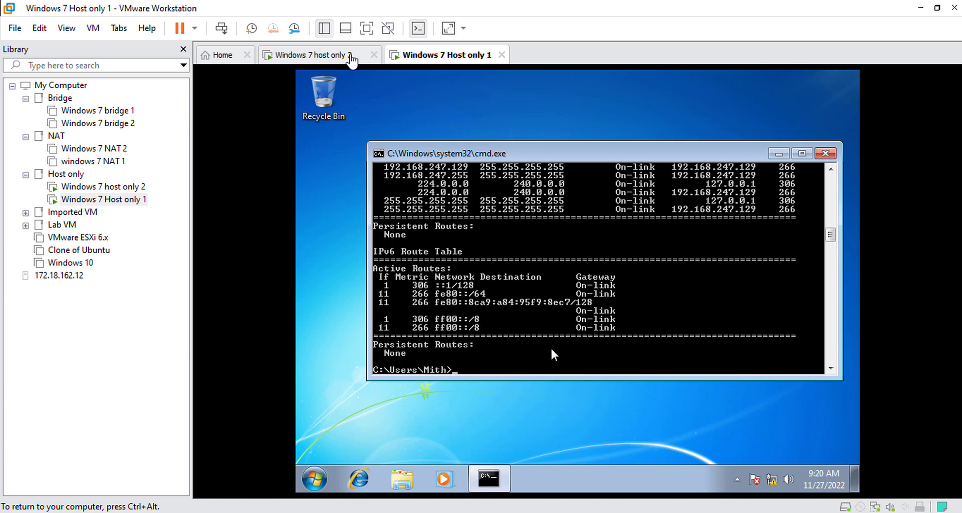
{"action": "scroll", "coordinate": [555, 344], "scroll_direction": "up", "scroll_amount": 1}
{"action": "scroll", "coordinate": [567, 339], "scroll_direction": "down", "scroll_amount": 2}
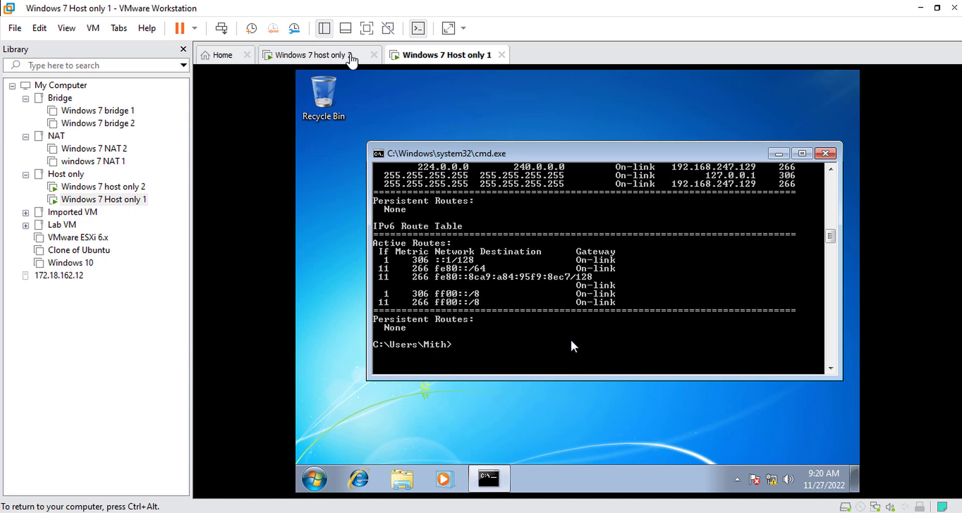
{"action": "scroll", "coordinate": [560, 341], "scroll_direction": "up", "scroll_amount": 5}
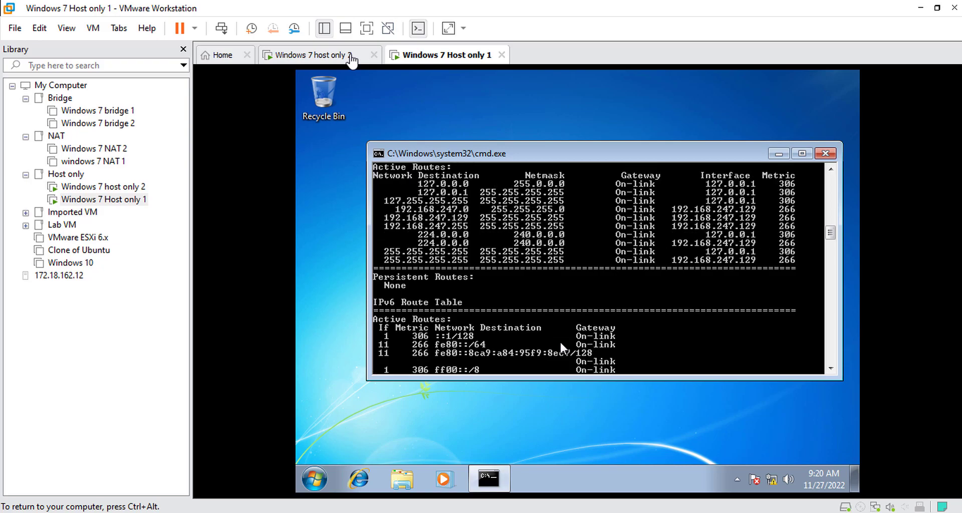
Step: Review the host-only network VMnet1 and its DHCP settings in the Virtual Network Editor, and close the editor
{"action": "key", "text": "ctrl+alt"}
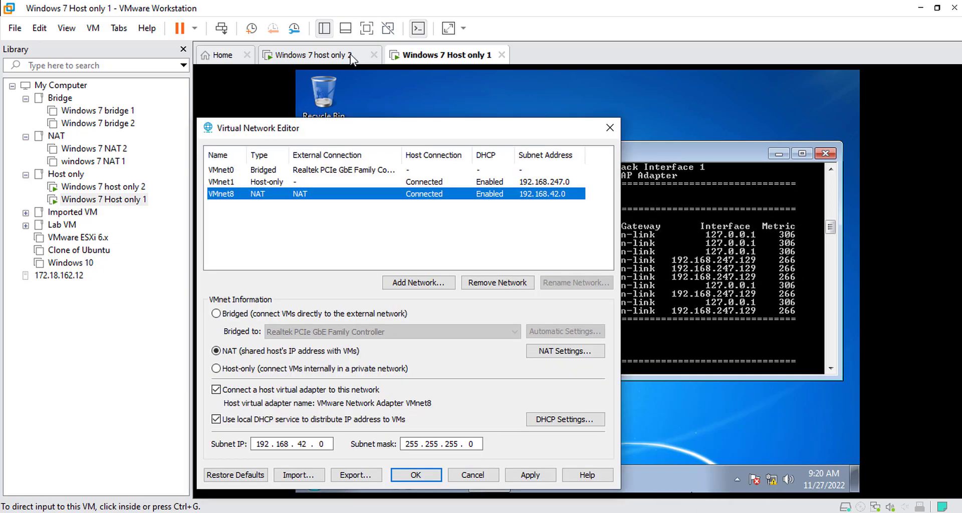
{"action": "key", "text": "Up"}
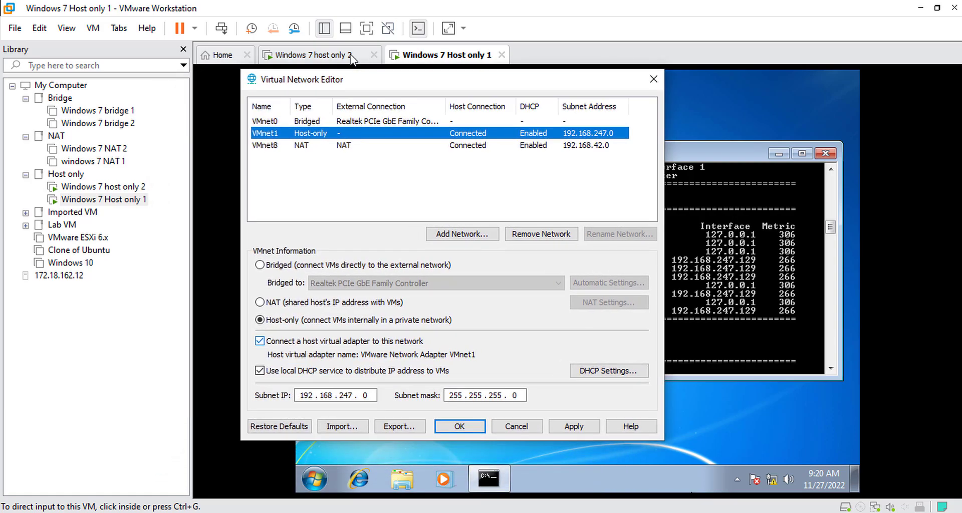
{"action": "key", "text": "Tab"}
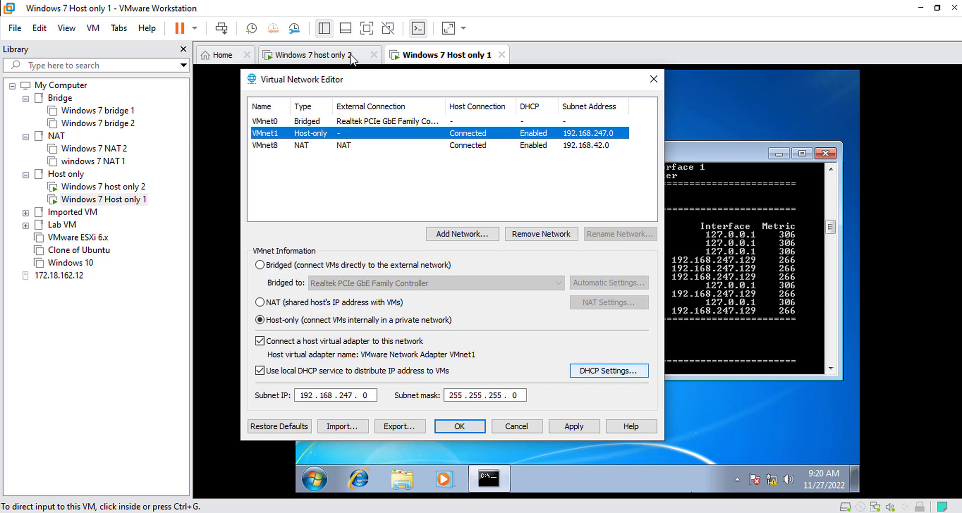
{"action": "key", "text": "Tab"}
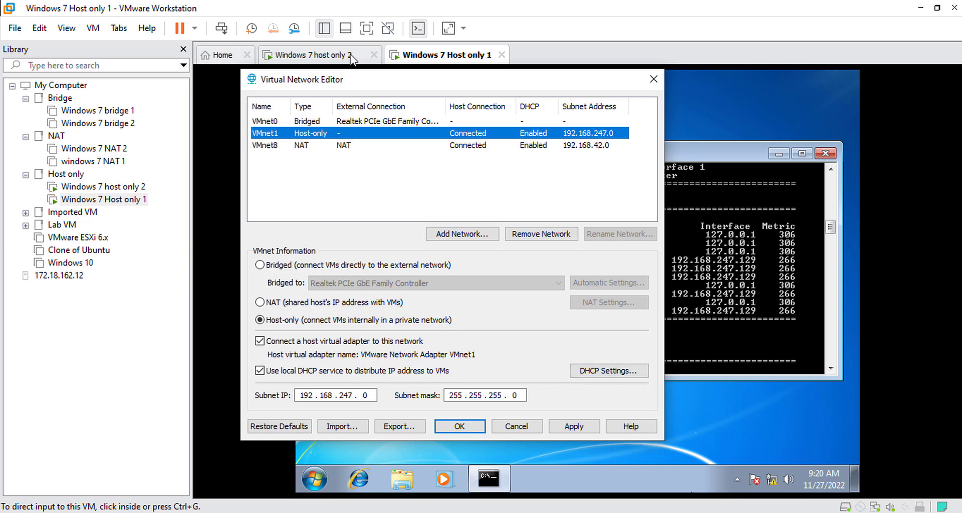
{"action": "key", "text": "Tab"}
{"action": "key", "text": "Tab"}
{"action": "key", "text": "Tab"}
{"action": "key", "text": "Tab"}
{"action": "key", "text": "Return"}
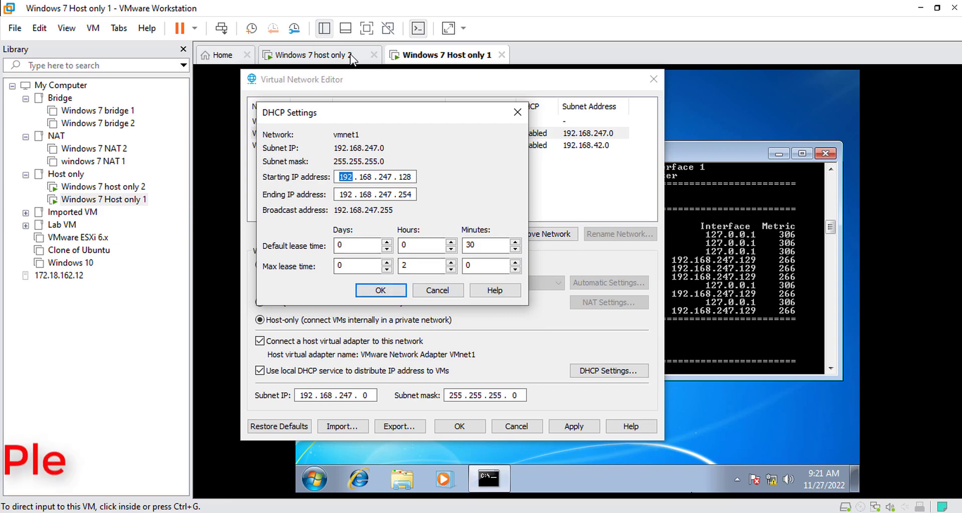
{"action": "key", "text": "Return"}
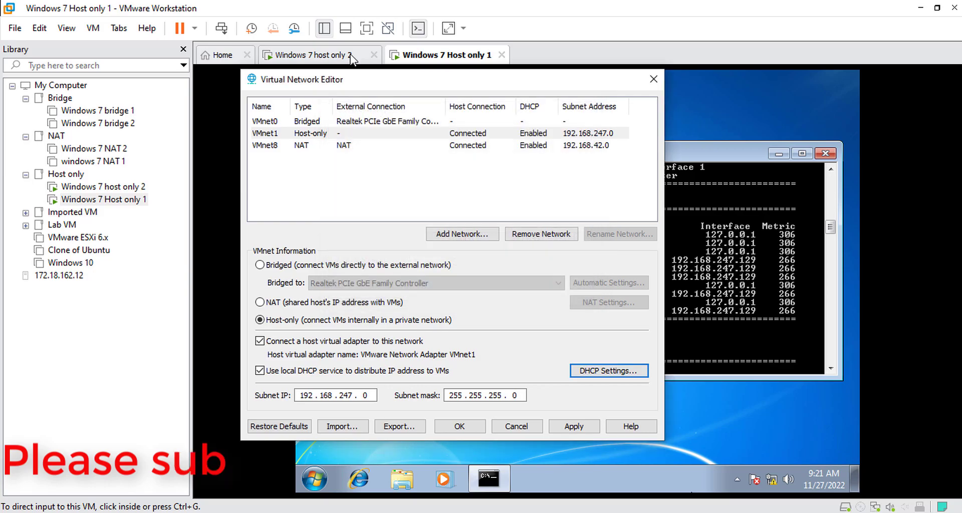
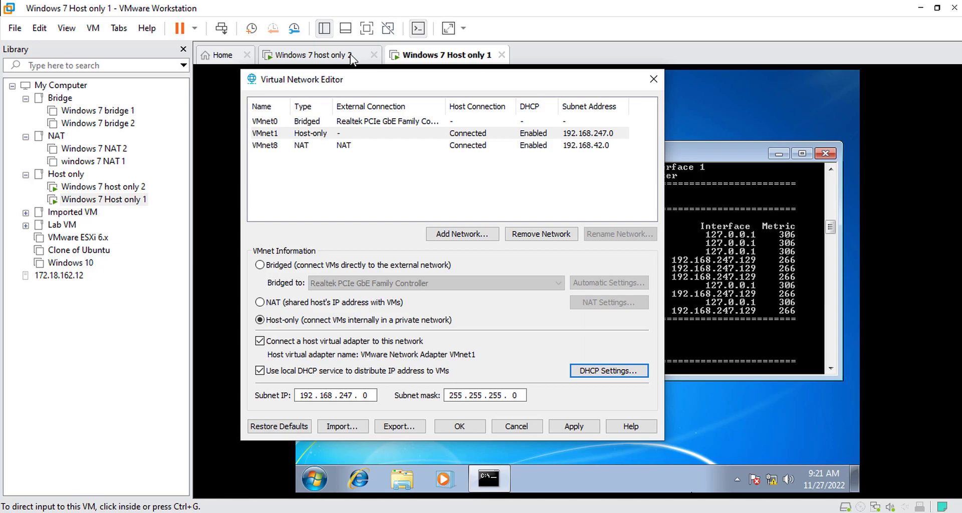
{"action": "left_click", "coordinate": [653, 79]}
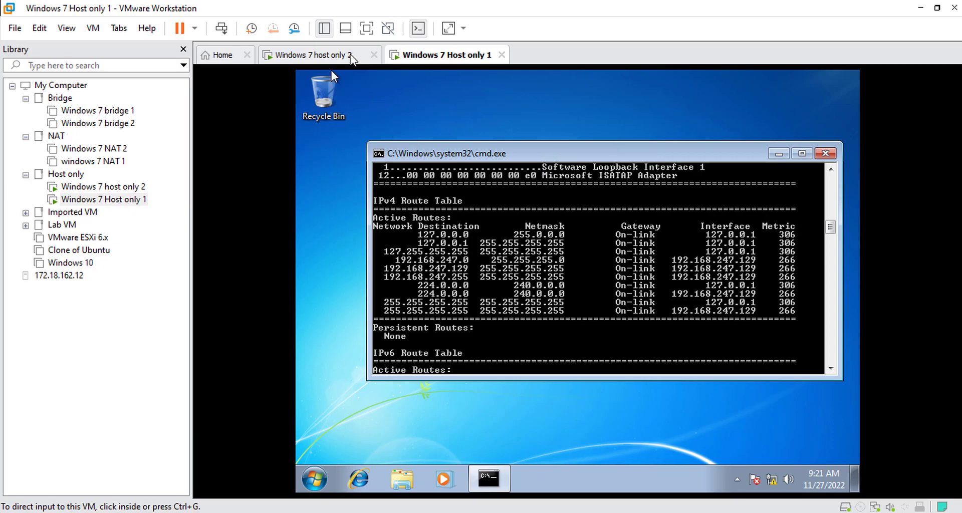
Step: Set the network adapter of Windows 7 host only 2 to the custom virtual network VMnet10
{"action": "right_click", "coordinate": [352, 59]}
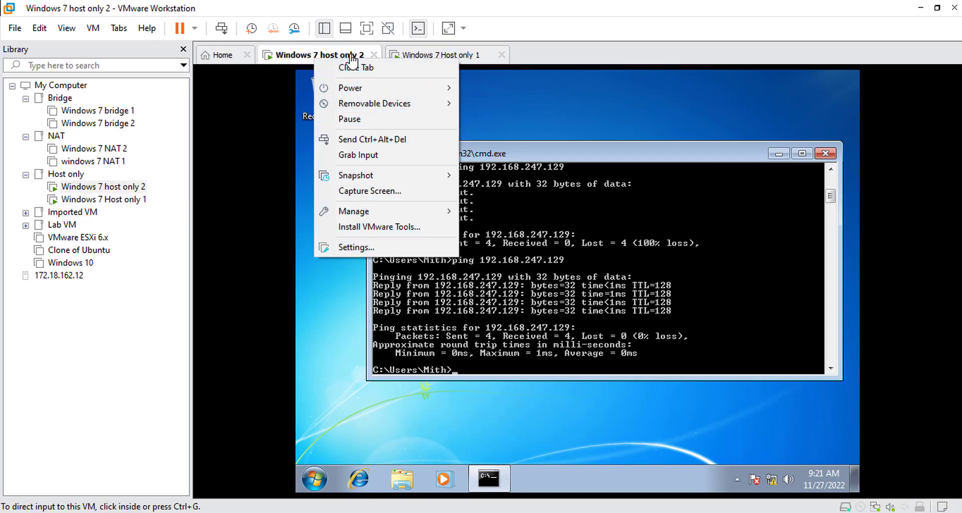
{"action": "left_click", "coordinate": [344, 247]}
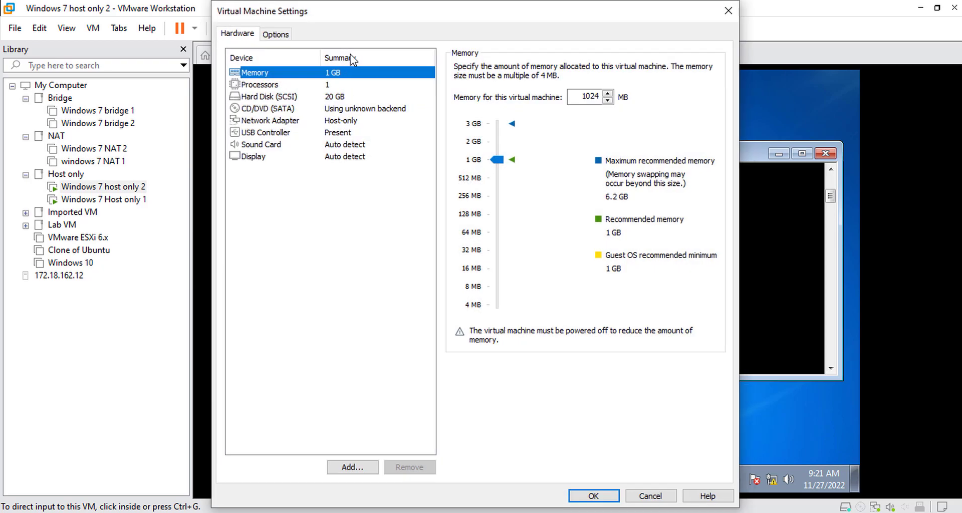
{"action": "key", "text": "Down"}
{"action": "key", "text": "Down"}
{"action": "key", "text": "Down"}
{"action": "key", "text": "Down"}
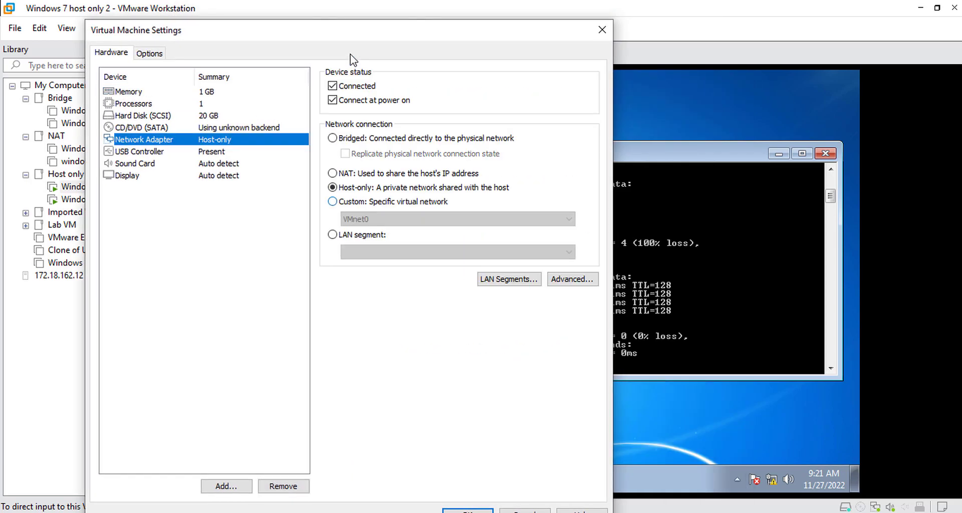
{"action": "key", "text": "Tab"}
{"action": "key", "text": "Down"}
{"action": "key", "text": "Tab"}
{"action": "key", "text": "shift+Tab"}
{"action": "key", "text": "Tab"}
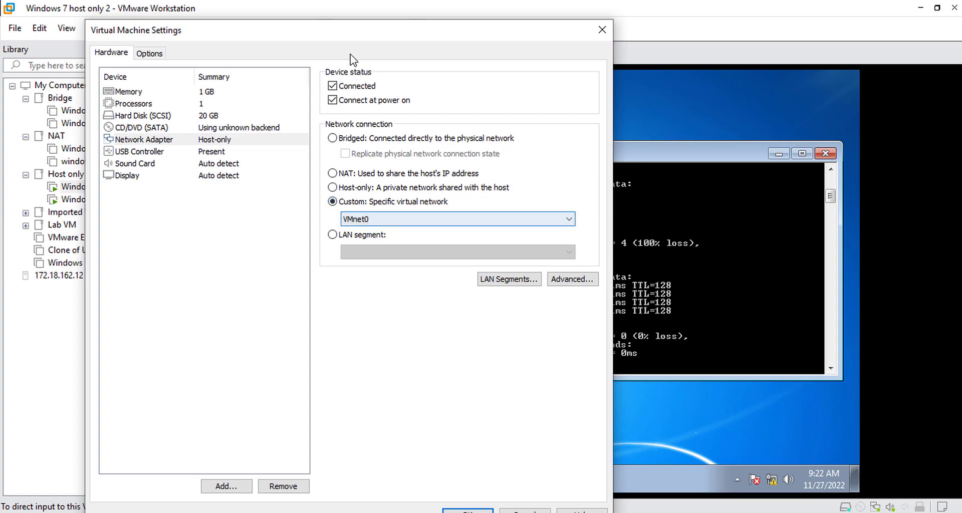
{"action": "key", "text": "alt+Down"}
{"action": "key", "text": "Down"}
{"action": "key", "text": "Return"}
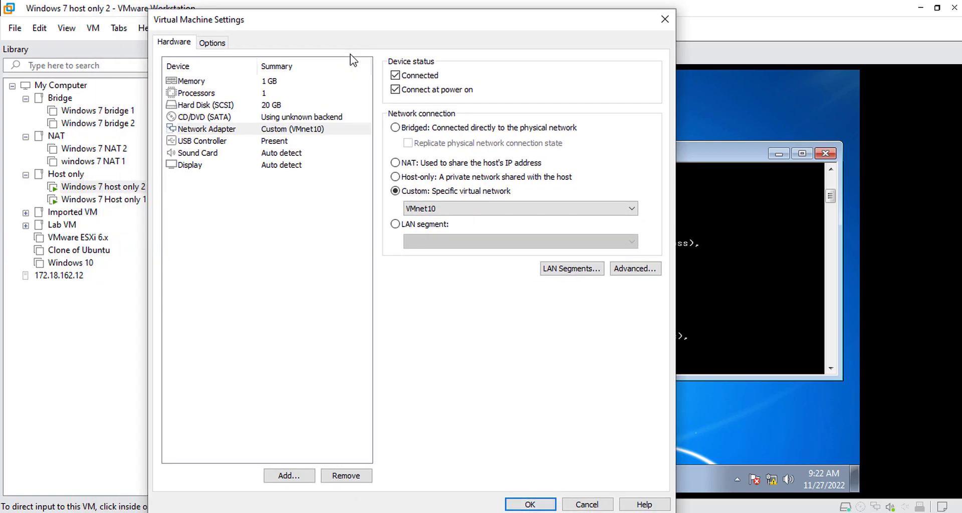
{"action": "key", "text": "Return"}
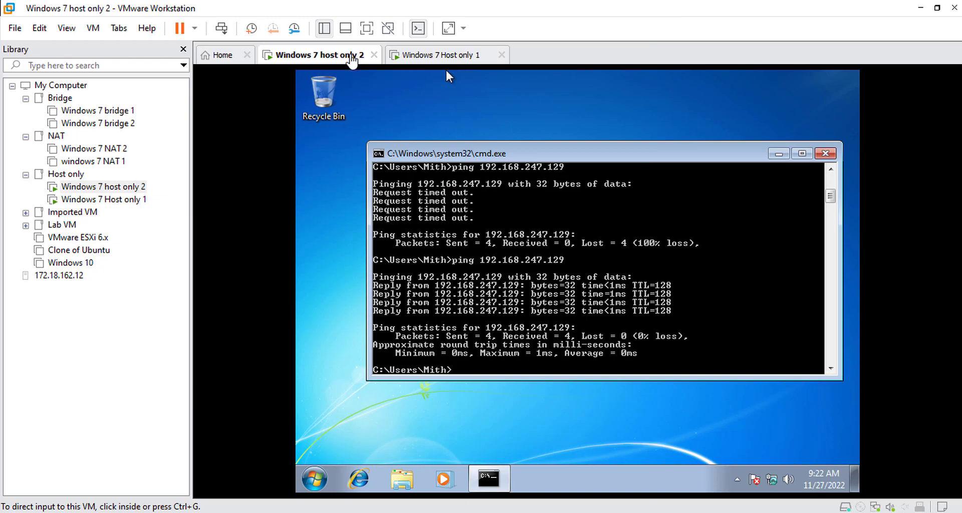
Step: Ping 192.168.247.129 from Windows 7 host only 2 to test its connectivity on the custom network
{"action": "key", "text": "ctrl+Tab"}
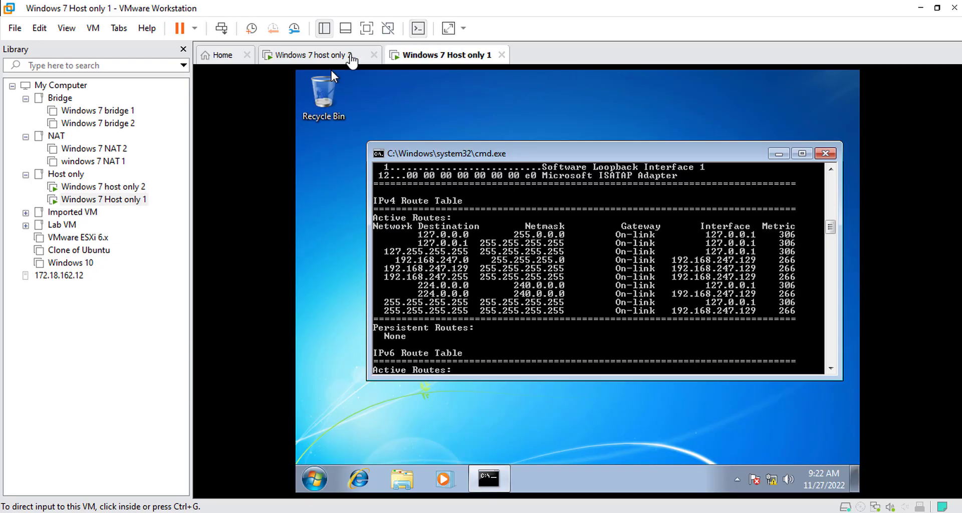
{"action": "left_click", "coordinate": [353, 59]}
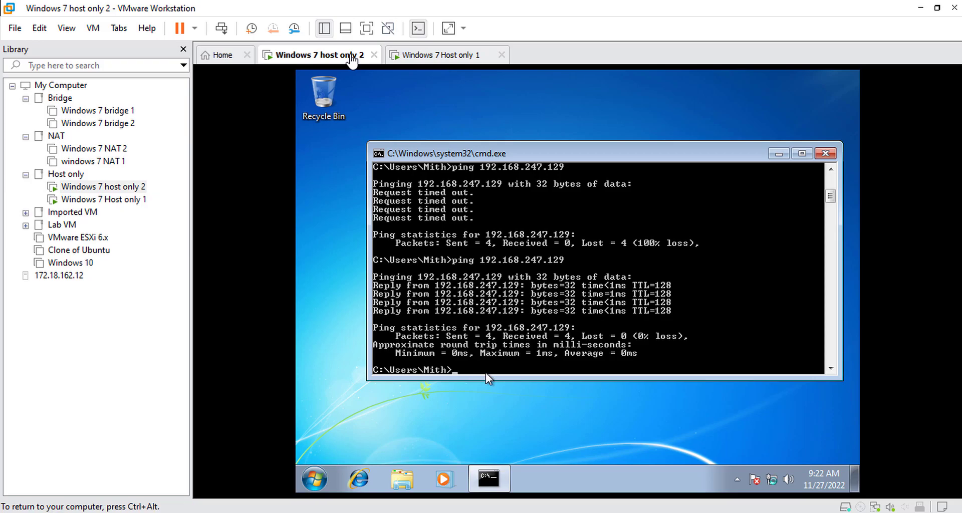
{"action": "type", "text": "ping 192.168.247.129"}
{"action": "key", "text": "Return"}
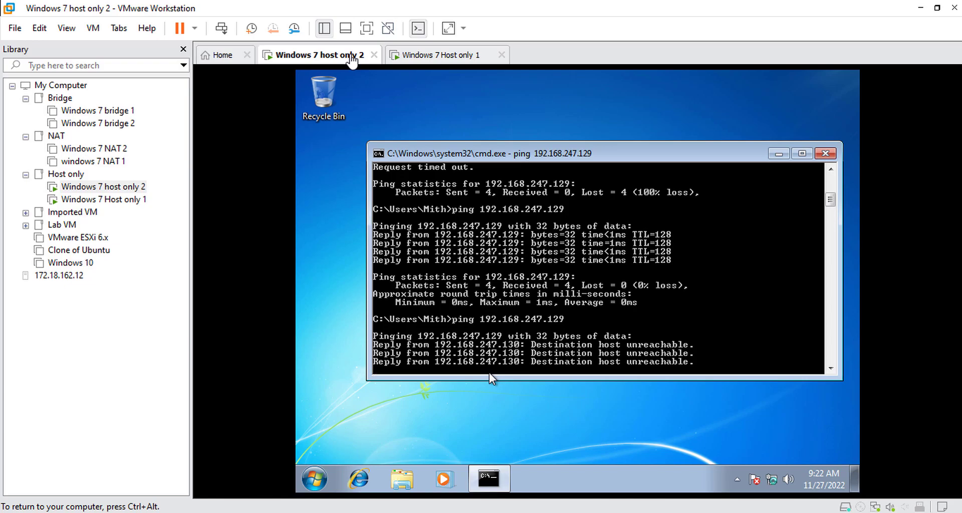
Step: Ping 192.168.247.130 from the Command Prompt in Windows 7 Host only 1
{"action": "key", "text": "ctrl+Tab"}
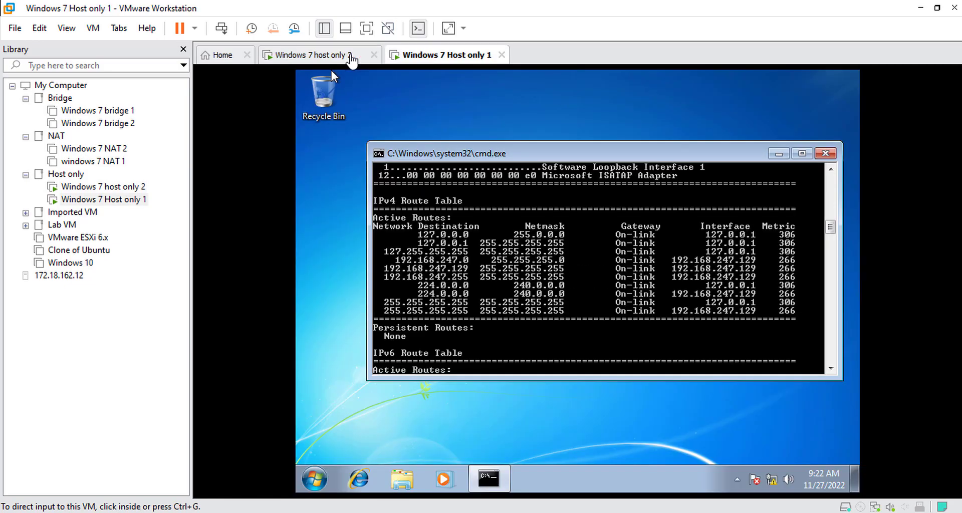
{"action": "key", "text": "ctrl+g"}
{"action": "key", "text": "Return"}
{"action": "key", "text": "Return"}
{"action": "type", "text": "netstat -arn"}
{"action": "key", "text": "Up"}
{"action": "key", "text": "Up"}
{"action": "key", "text": "Up"}
{"action": "key", "text": "Return"}
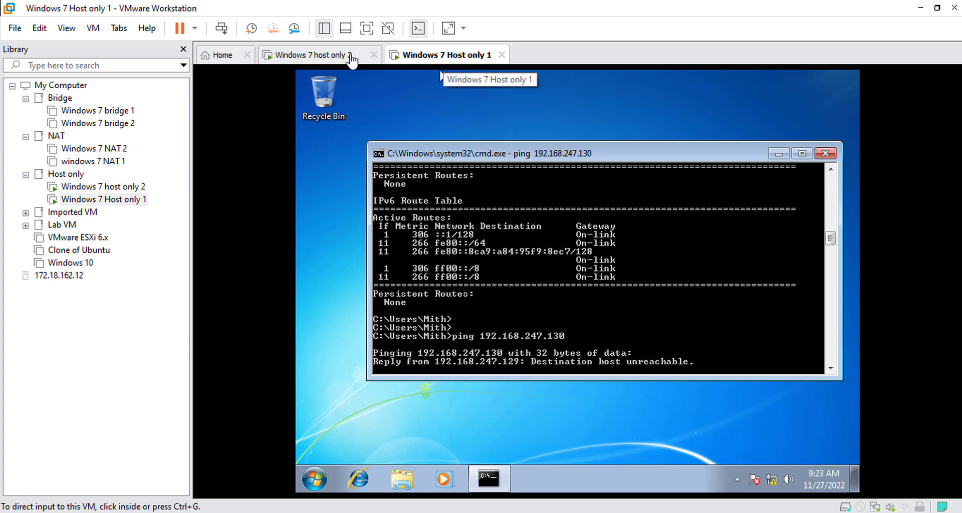
Step: Set the network adapter of Windows 7 Host only 1 to the custom virtual network VMnet10
{"action": "right_click", "coordinate": [433, 56]}
{"action": "left_click", "coordinate": [466, 245]}
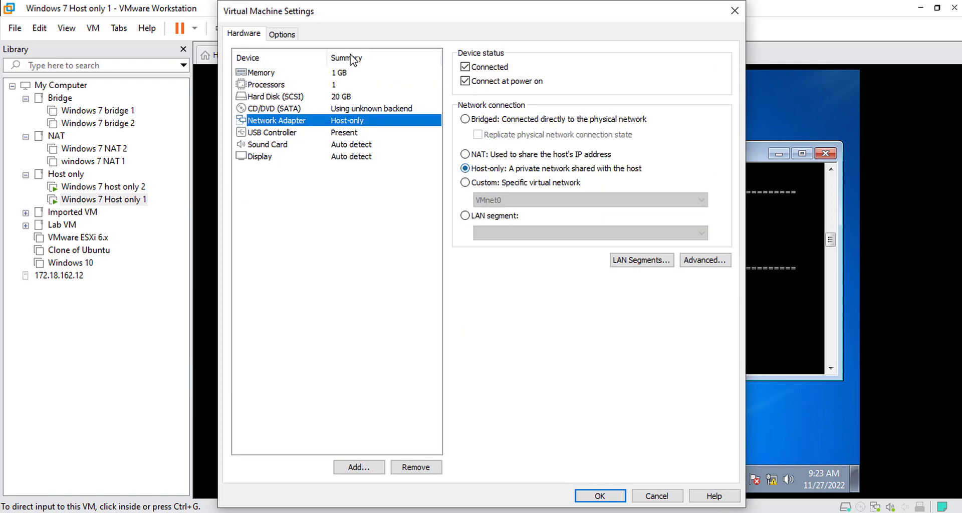
{"action": "left_click", "coordinate": [465, 182]}
{"action": "left_click", "coordinate": [590, 200]}
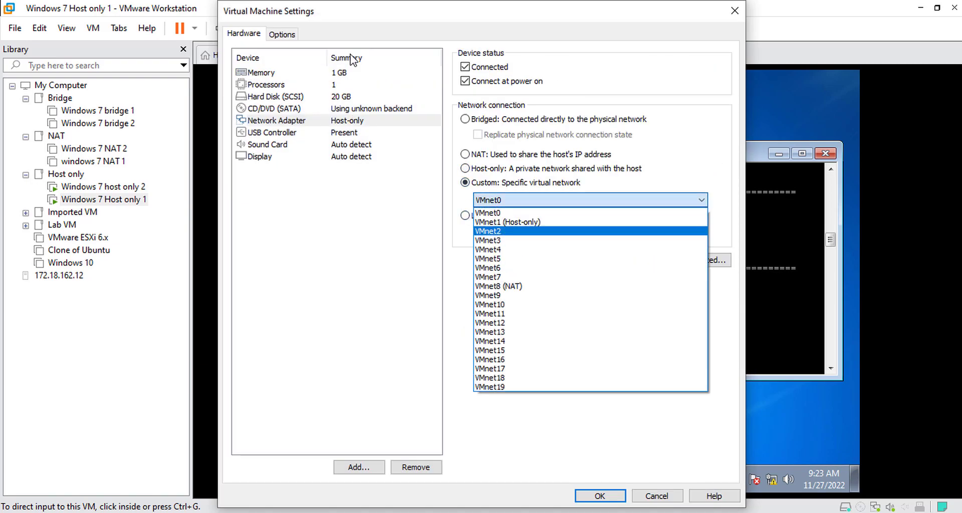
{"action": "left_click", "coordinate": [490, 305]}
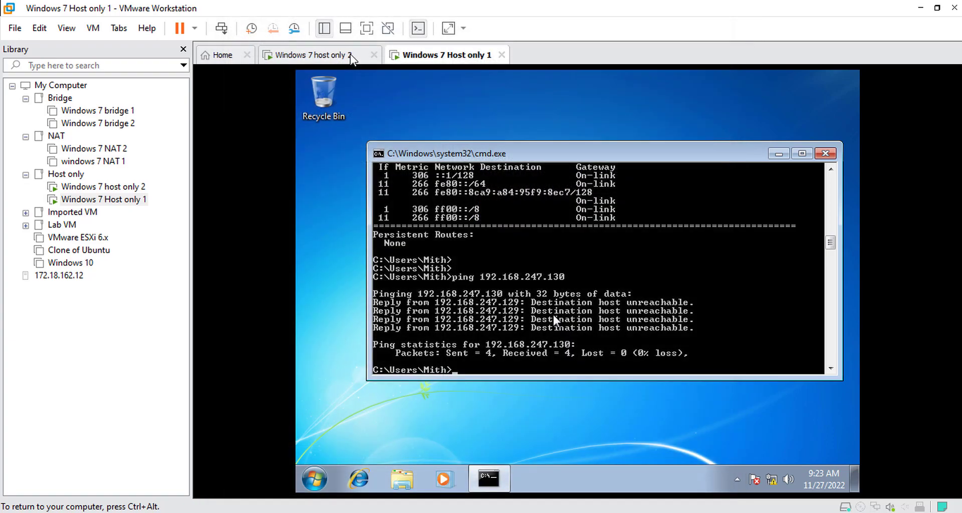
Step: Ping 169.254.142.199 from the Command Prompt in Windows 7 host only 2
{"action": "left_click", "coordinate": [352, 59]}
{"action": "type", "text": "ping 169.254.142.199"}
{"action": "key", "text": "Return"}
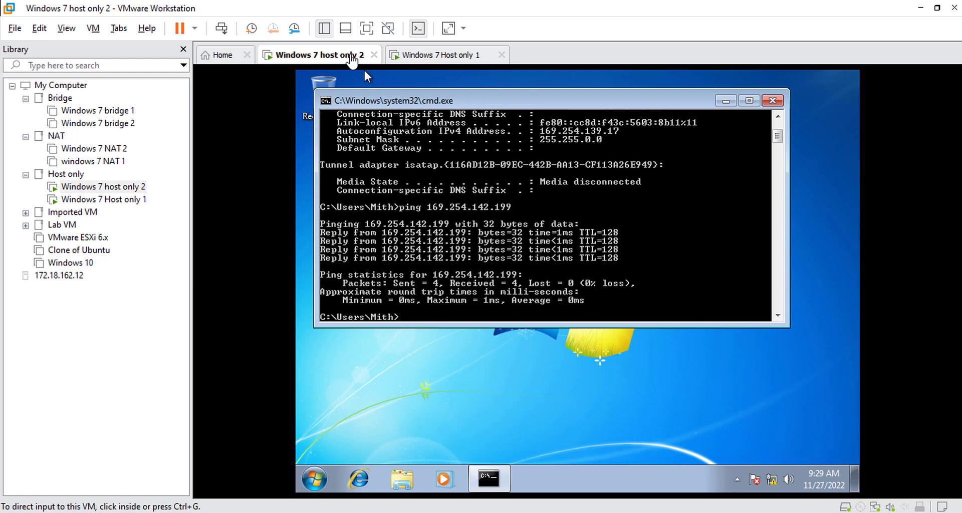
Step: Run ipconfig in Windows 7 host only 2 to check its autoconfigured IPv4 address
{"action": "left_click", "coordinate": [364, 71]}
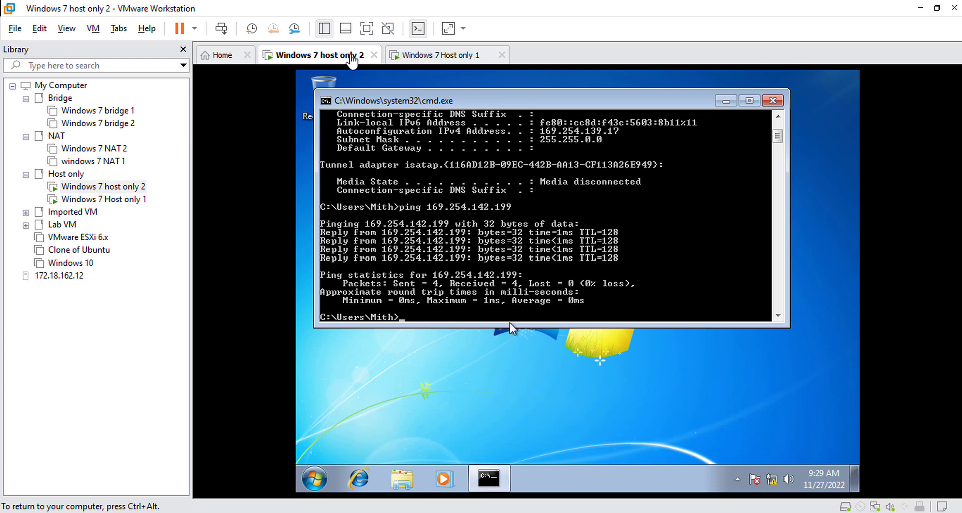
{"action": "scroll", "coordinate": [548, 282], "scroll_direction": "up", "scroll_amount": 2}
{"action": "scroll", "coordinate": [548, 290], "scroll_direction": "down", "scroll_amount": 3}
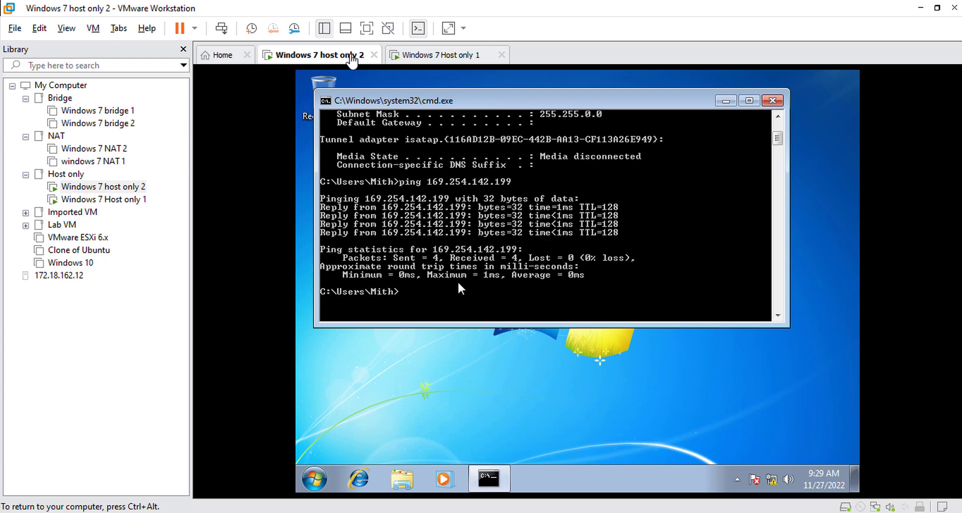
{"action": "type", "text": "ipconfig"}
{"action": "key", "text": "Return"}
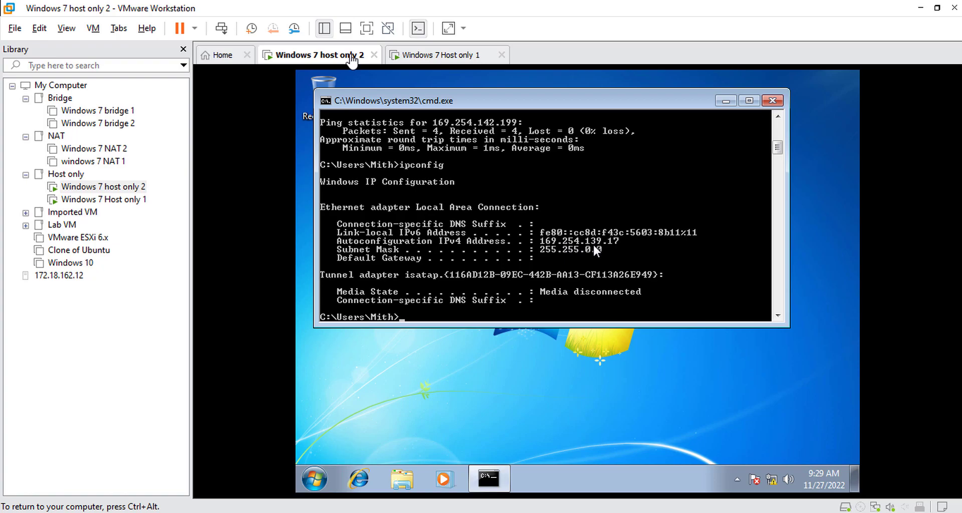
Step: Ping 169.254.179.17 from the Command Prompt in Windows 7 Host only 1
{"action": "key", "text": "ctrl+alt"}
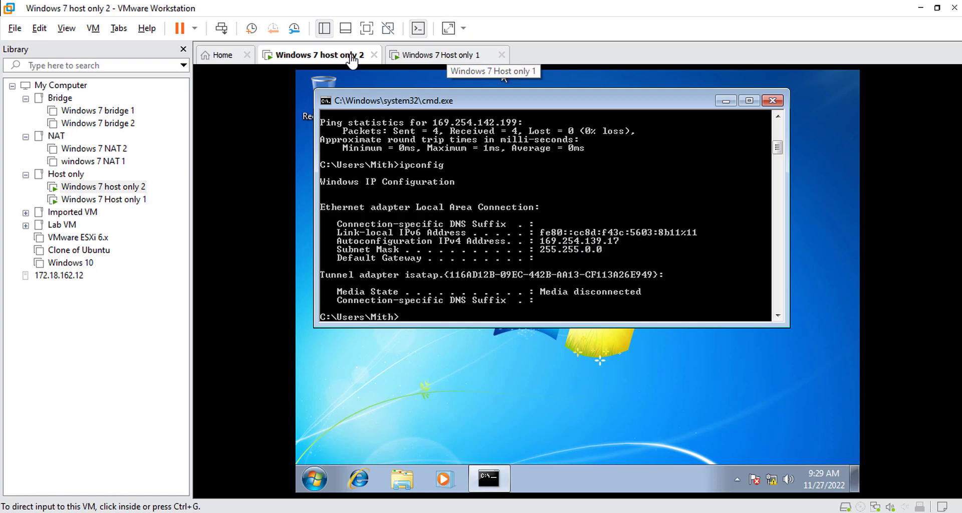
{"action": "key", "text": "ctrl+Tab"}
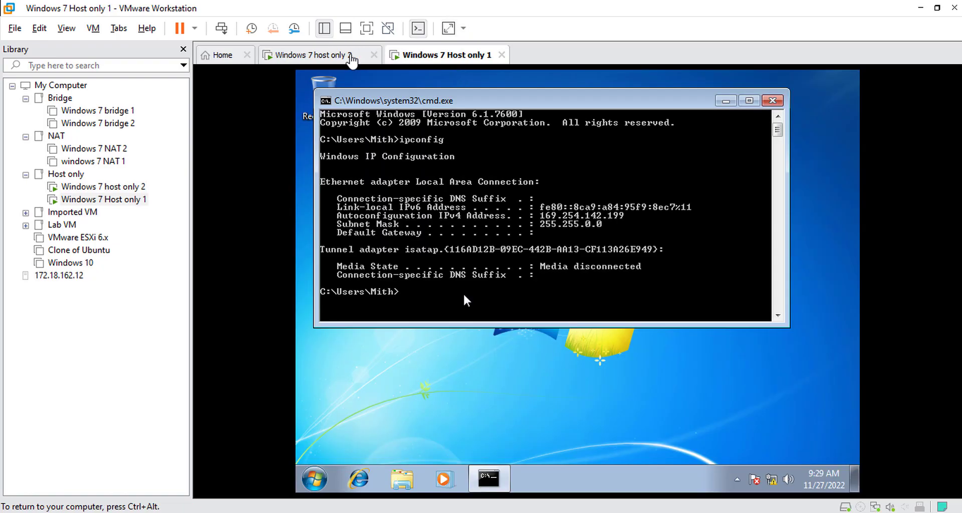
{"action": "type", "text": "ping 168"}
{"action": "type", "text": ".254.179.1"}
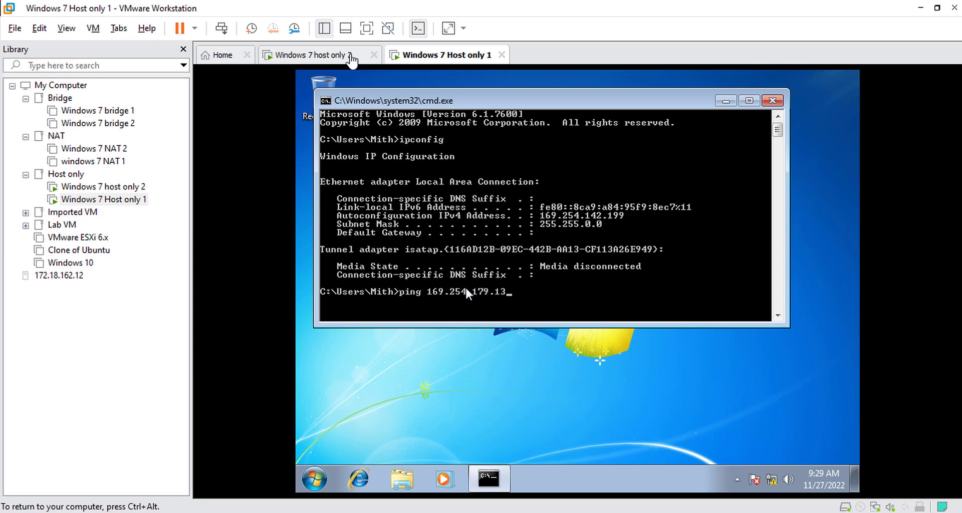
{"action": "type", "text": "7"}
{"action": "key", "text": "Return"}
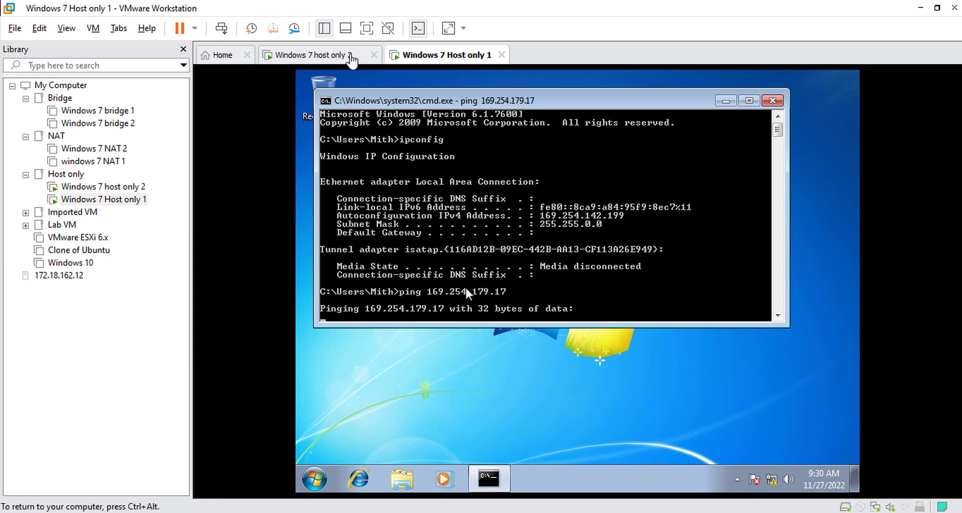
Step: Ping 169.254.139.17, the address of Windows 7 host only 2, from the Command Prompt in Windows 7 Host only 1
{"action": "left_click", "coordinate": [352, 56]}
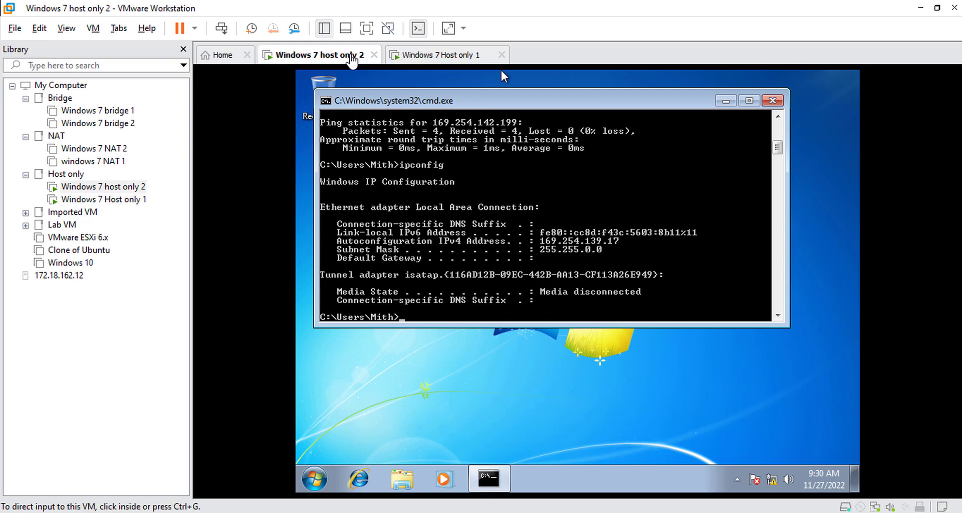
{"action": "key", "text": "ctrl+Tab"}
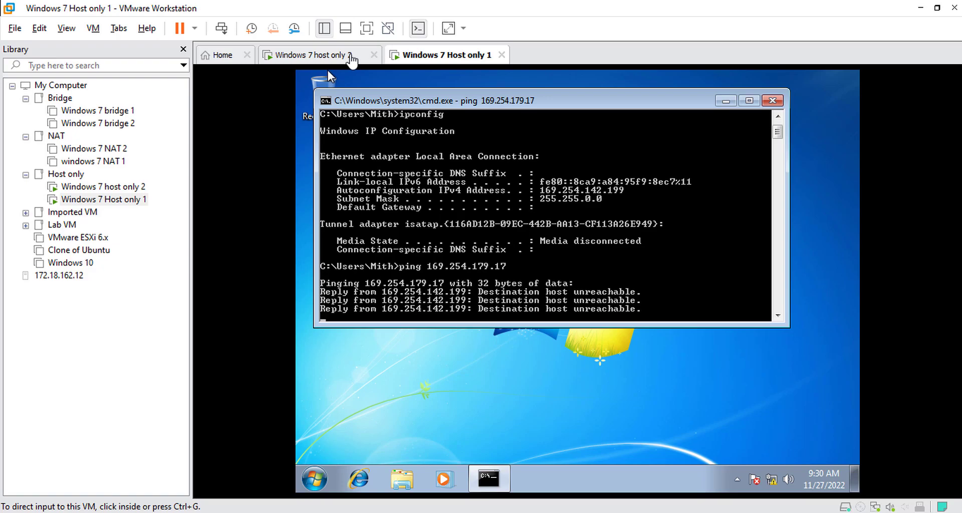
{"action": "left_click", "coordinate": [351, 56]}
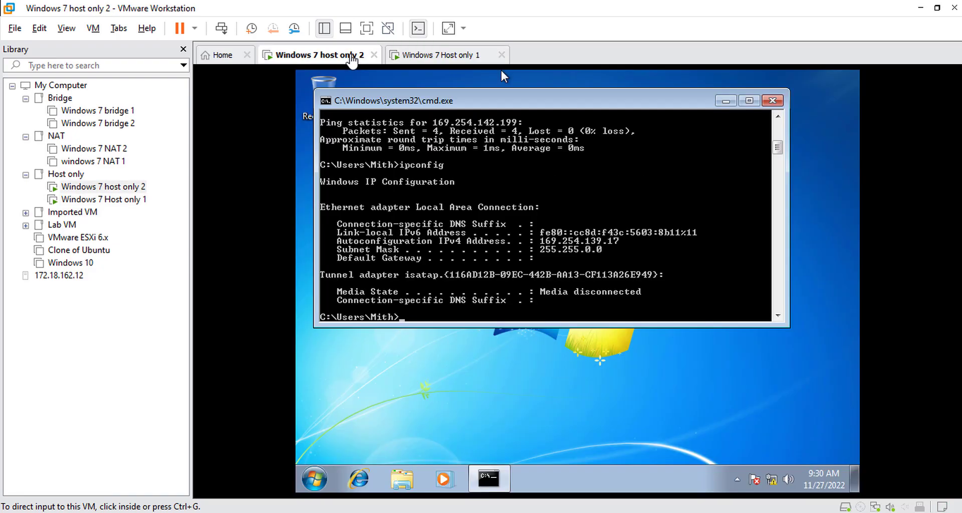
{"action": "key", "text": "ctrl+Tab"}
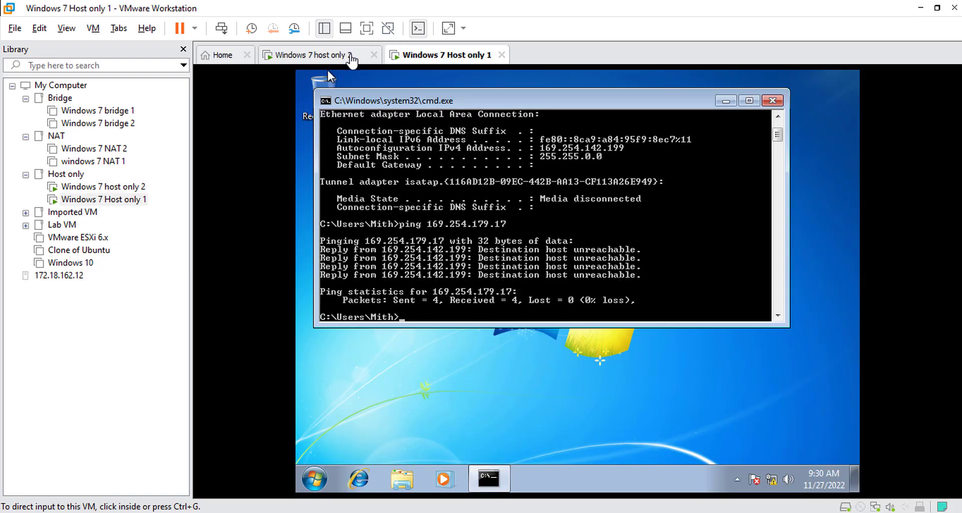
{"action": "key", "text": "ctrl+g"}
{"action": "key", "text": "Up"}
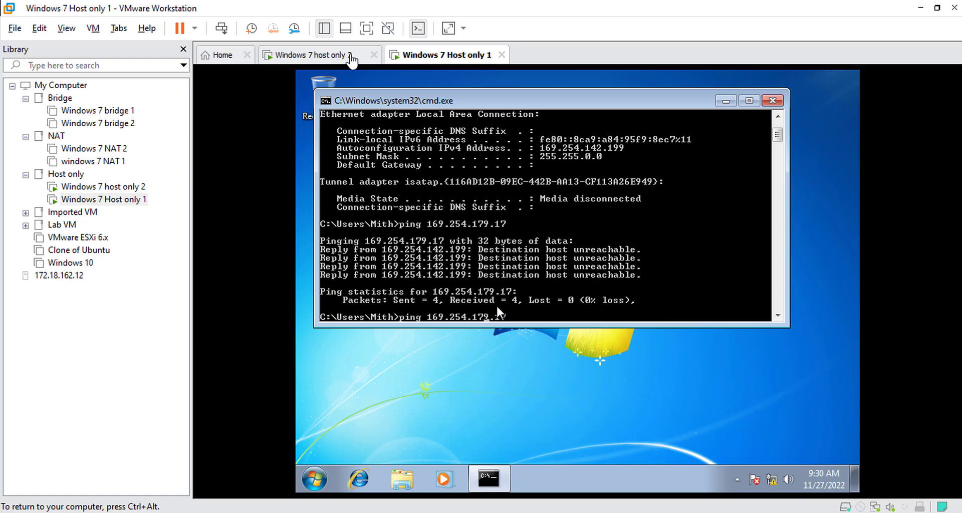
{"action": "type", "text": "3"}
{"action": "key", "text": "Return"}
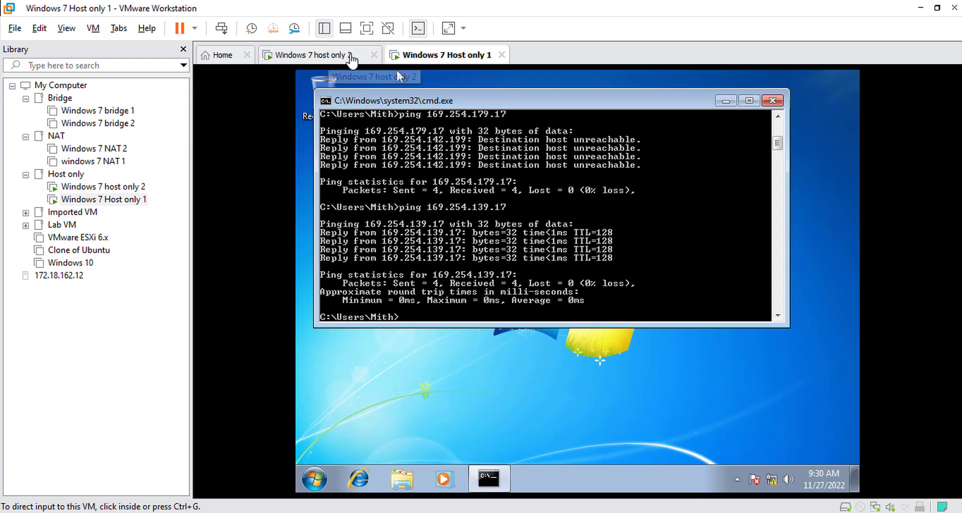
Step: Ping 8.8.8.8 from the Command Prompt in Windows 7 Host only 1 to test internet access
{"action": "left_click", "coordinate": [396, 71]}
{"action": "type", "text": "ping 8.8.8.8"}
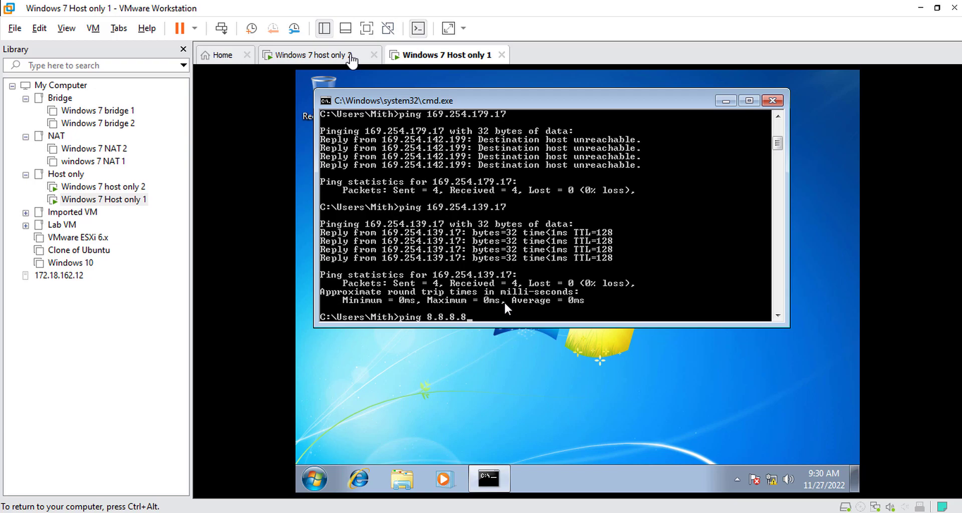
{"action": "key", "text": "Return"}
{"action": "key", "text": "ctrl+alt"}
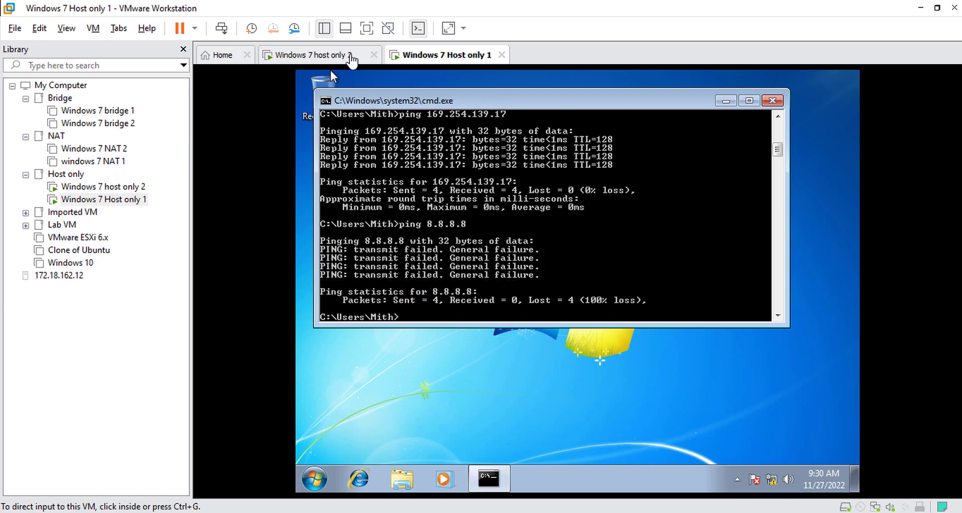
{"action": "key", "text": "ctrl+g"}
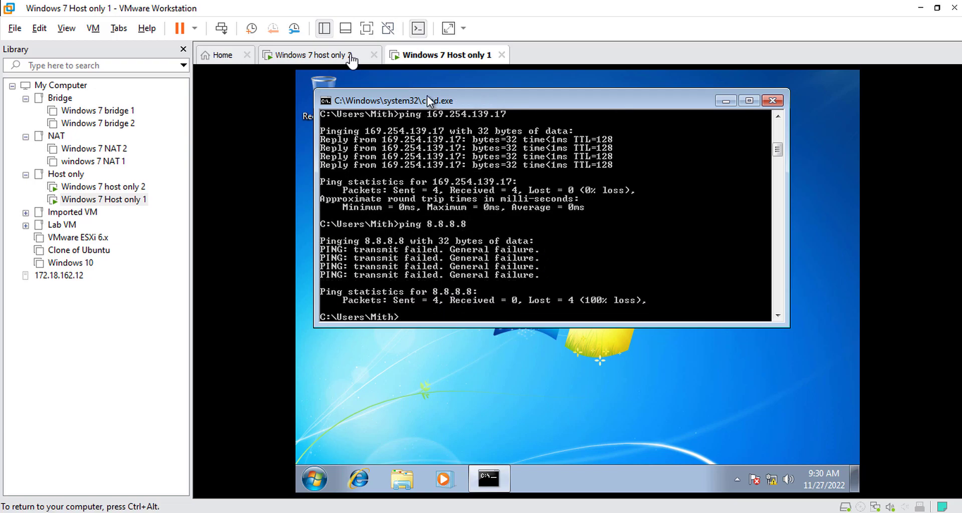
{"action": "key", "text": "ctrl+alt"}
{"action": "key", "text": "ctrl+g"}
{"action": "key", "text": "ctrl+alt"}
Step: Open the network adapter settings of Windows 7 host only 2 and select the LAN segment connection type
{"action": "left_click", "coordinate": [352, 56]}
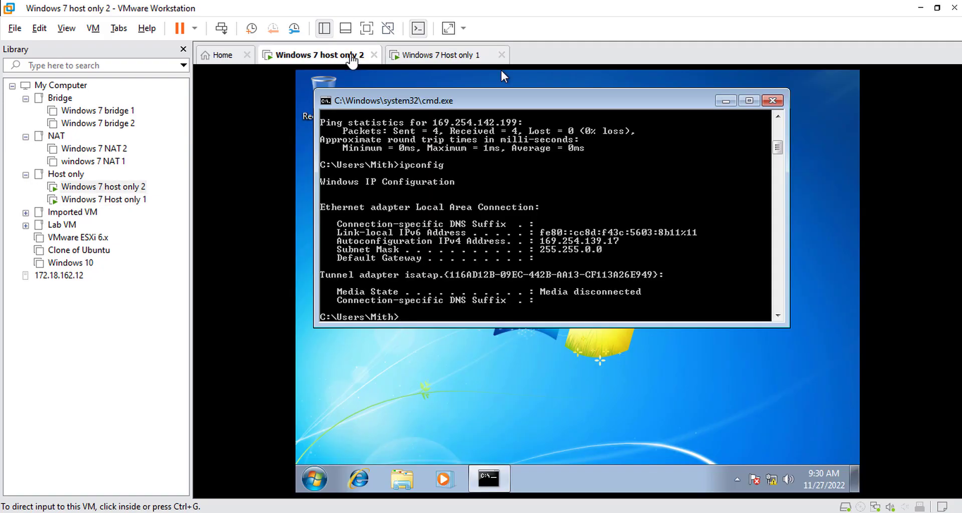
{"action": "right_click", "coordinate": [352, 56]}
{"action": "key", "text": "Down"}
{"action": "key", "text": "Down"}
{"action": "key", "text": "Down"}
{"action": "key", "text": "Escape"}
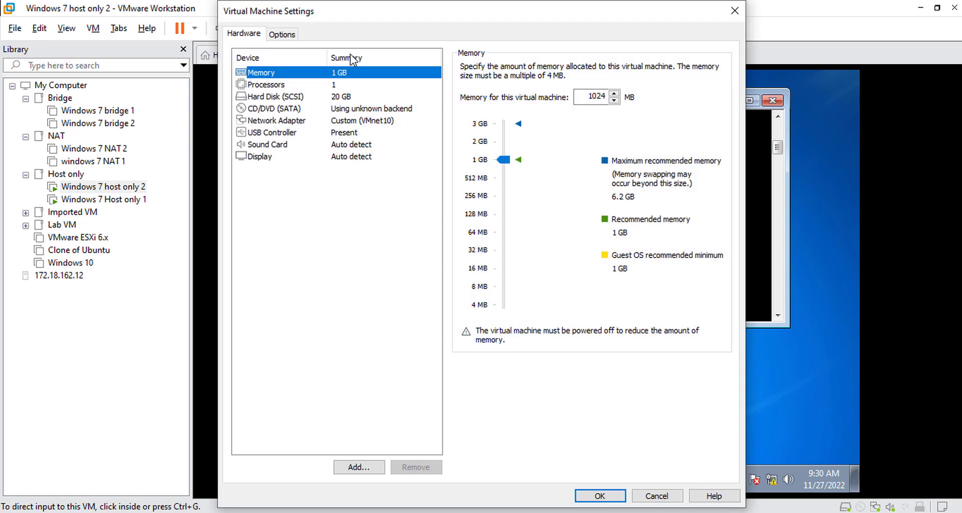
{"action": "key", "text": "Down"}
{"action": "key", "text": "Down"}
{"action": "key", "text": "Down"}
{"action": "key", "text": "Down"}
{"action": "key", "text": "Tab"}
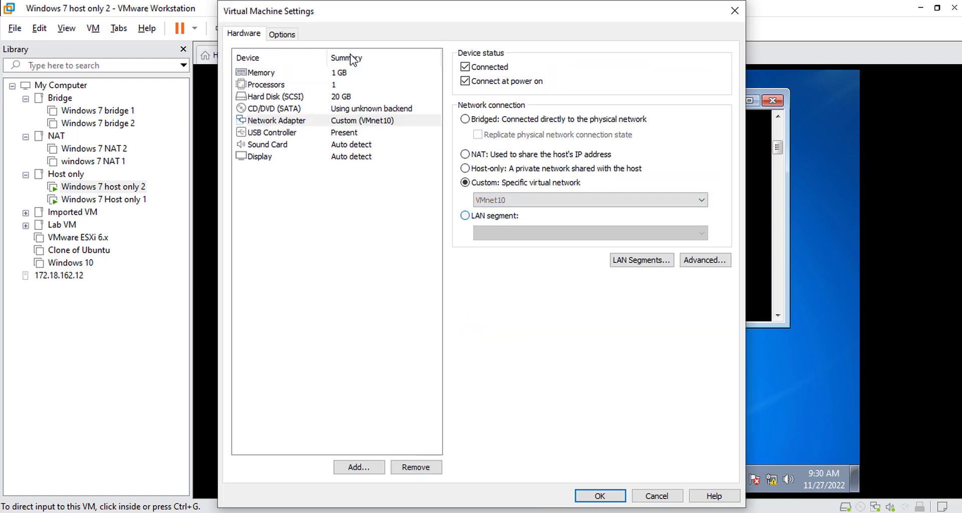
{"action": "key", "text": "Down"}
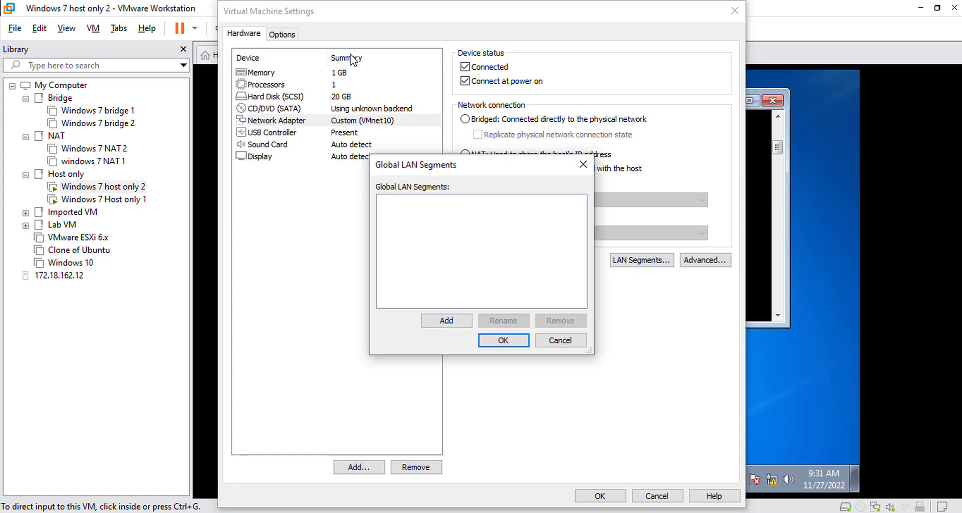
Step: Add two global LAN segments named LAN Segment 1 and LAN Segment 2
{"action": "key", "text": "alt+a"}
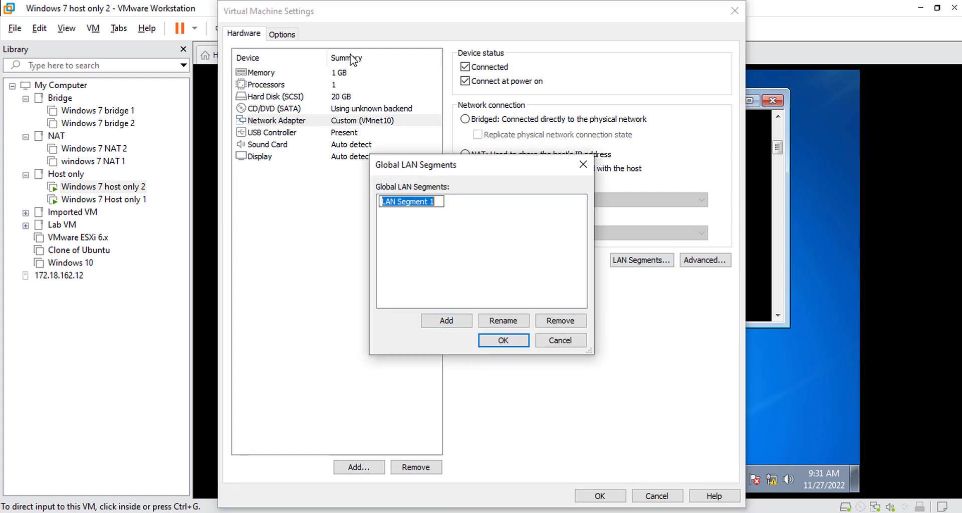
{"action": "key", "text": "alt+a"}
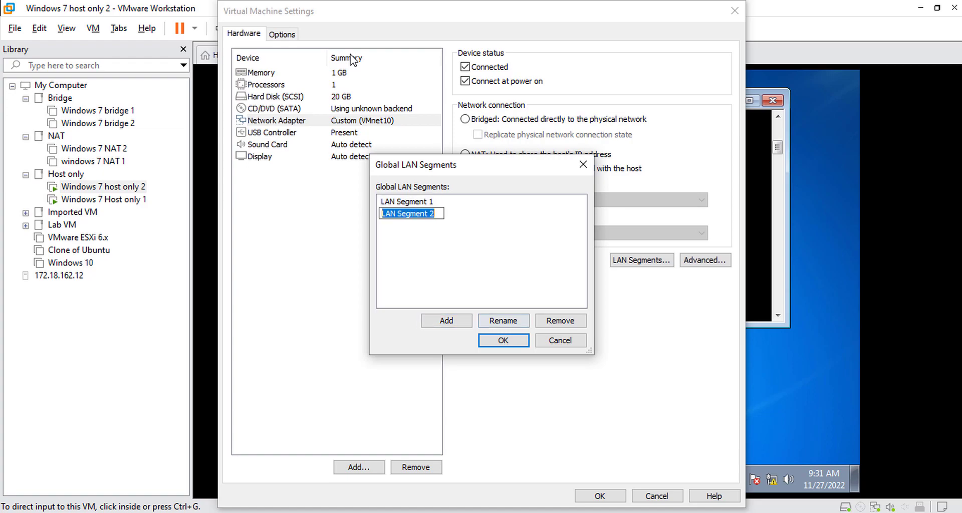
{"action": "key", "text": "Return"}
{"action": "key", "text": "Return"}
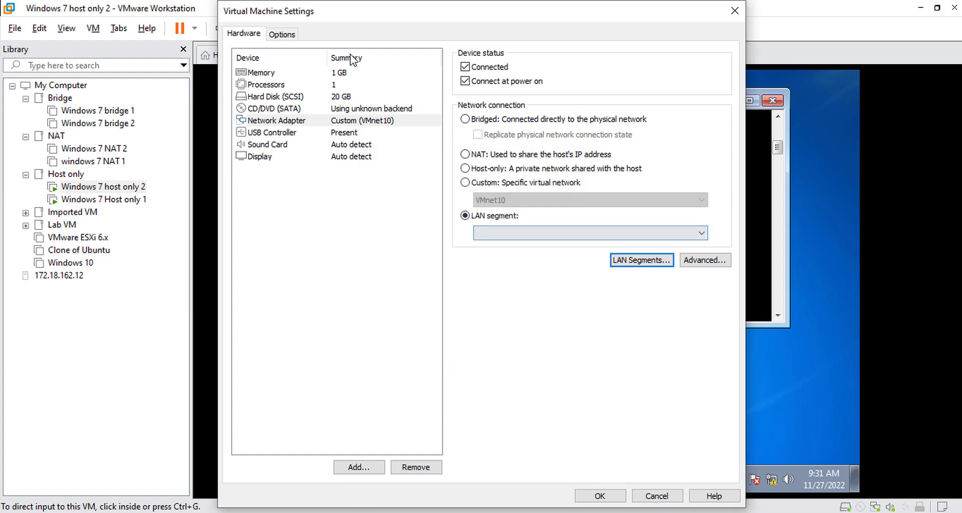
Step: Assign LAN Segment 1 to the network adapter of Windows 7 host only 2 and save the settings
{"action": "key", "text": "alt+Down"}
{"action": "key", "text": "Escape"}
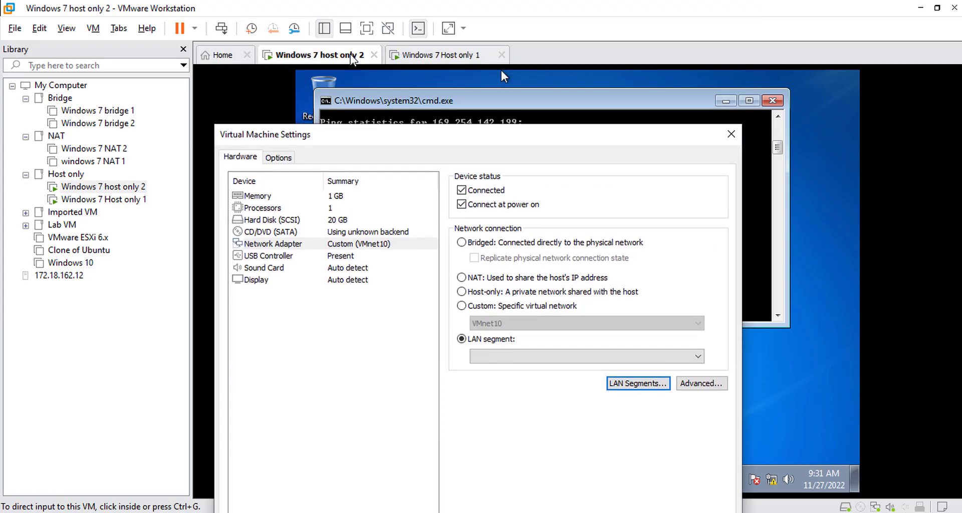
{"action": "key", "text": "alt+Down"}
{"action": "key", "text": "Return"}
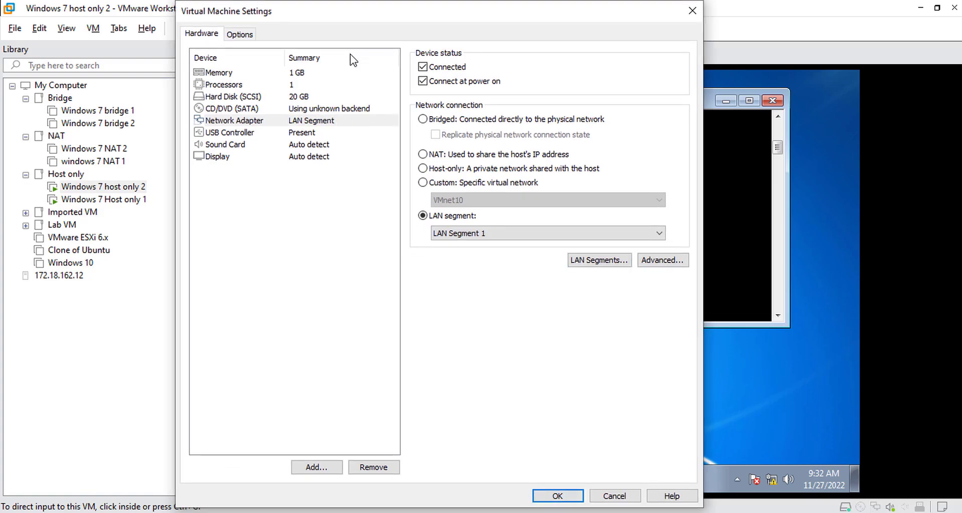
{"action": "key", "text": "Return"}
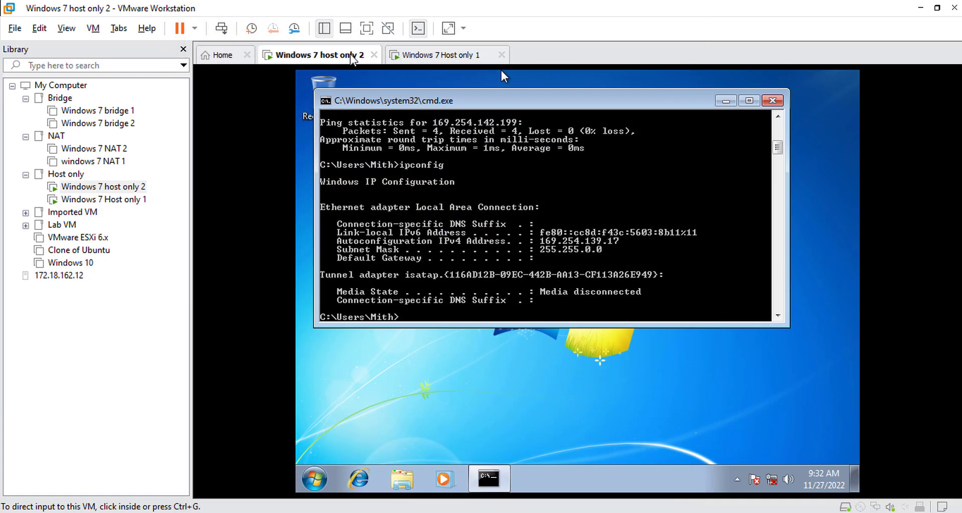
Step: Ping 169.254.142.199 from the Command Prompt in Windows 7 host only 2 to test its LAN Segment 1 connection
{"action": "key", "text": "ctrl+Tab"}
{"action": "left_click", "coordinate": [352, 56]}
{"action": "key", "text": "Up"}
{"action": "key", "text": "Up"}
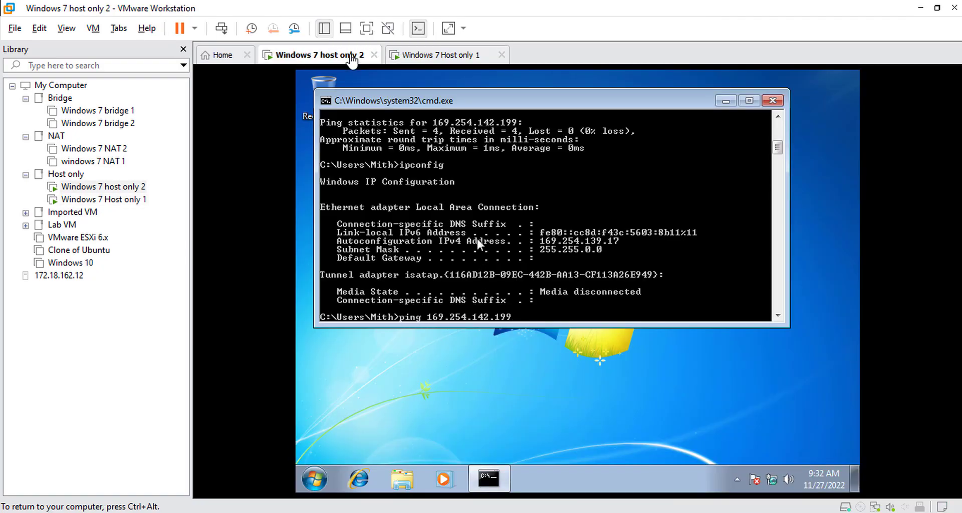
{"action": "key", "text": "Return"}
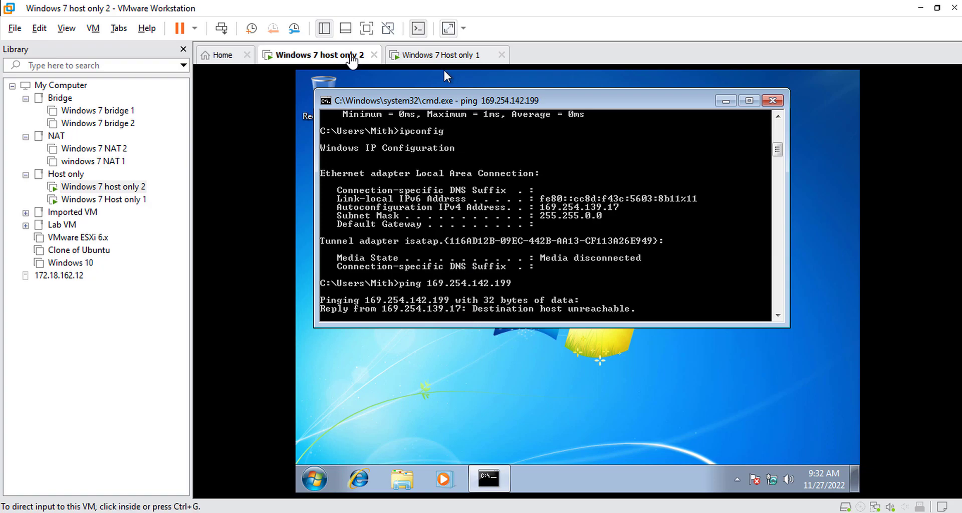
Step: Repeat the ping to 169.254.139.17 from the Command Prompt in Windows 7 Host only 1
{"action": "left_click", "coordinate": [444, 55]}
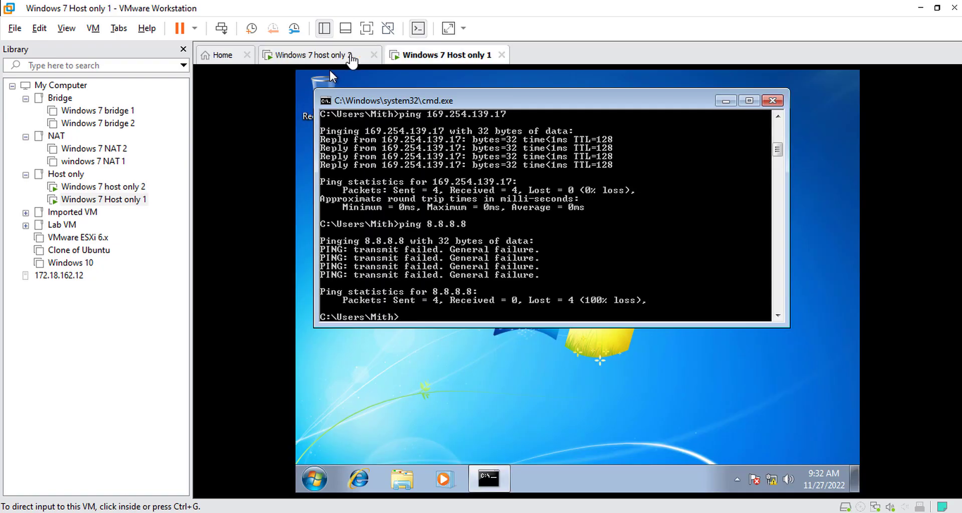
{"action": "key", "text": "ctrl+g"}
{"action": "key", "text": "Up"}
{"action": "key", "text": "Up"}
{"action": "key", "text": "Return"}
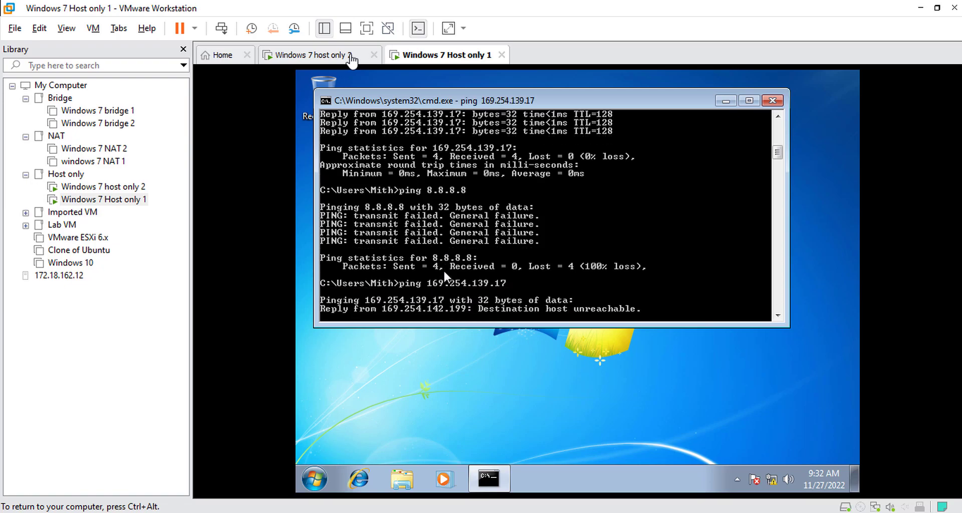
{"action": "key", "text": "ctrl+alt"}
Step: Check the network adapter setting of Windows 7 host only 2 and close its settings without changes
{"action": "left_click", "coordinate": [352, 56]}
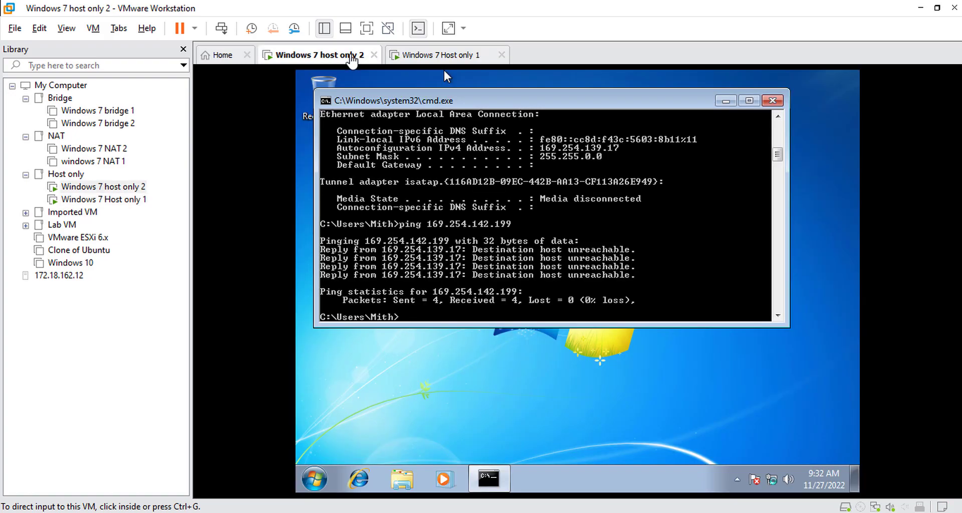
{"action": "right_click", "coordinate": [352, 57]}
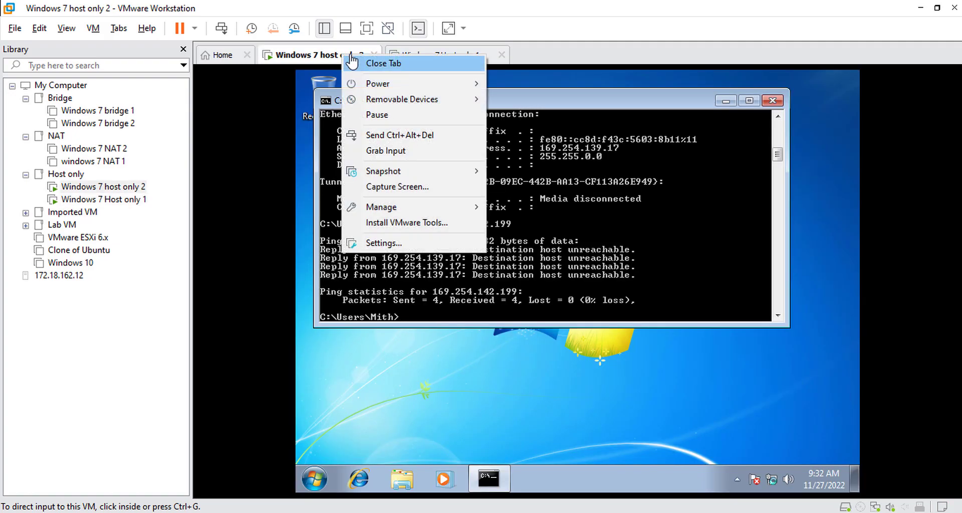
{"action": "key", "text": "Escape"}
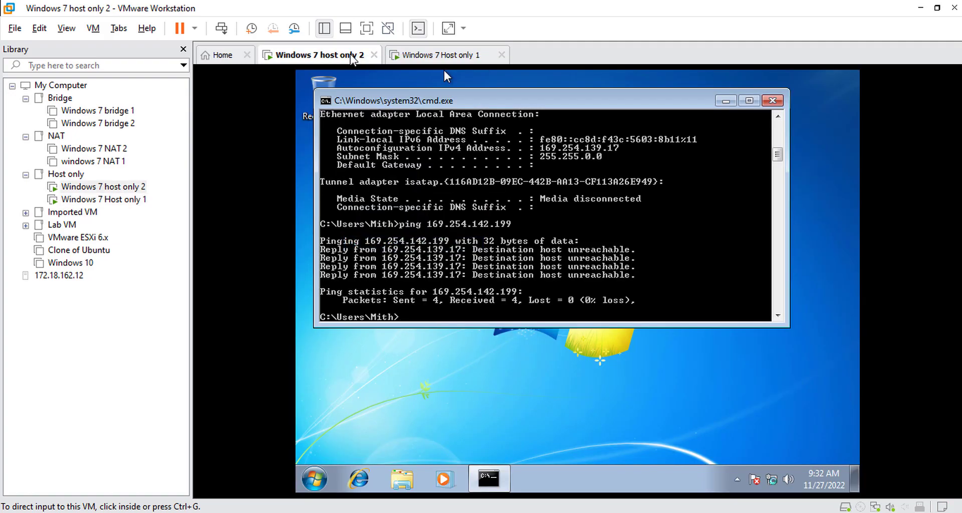
{"action": "key", "text": "ctrl+d"}
{"action": "key", "text": "Down"}
{"action": "key", "text": "Down"}
{"action": "key", "text": "Down"}
{"action": "key", "text": "Down"}
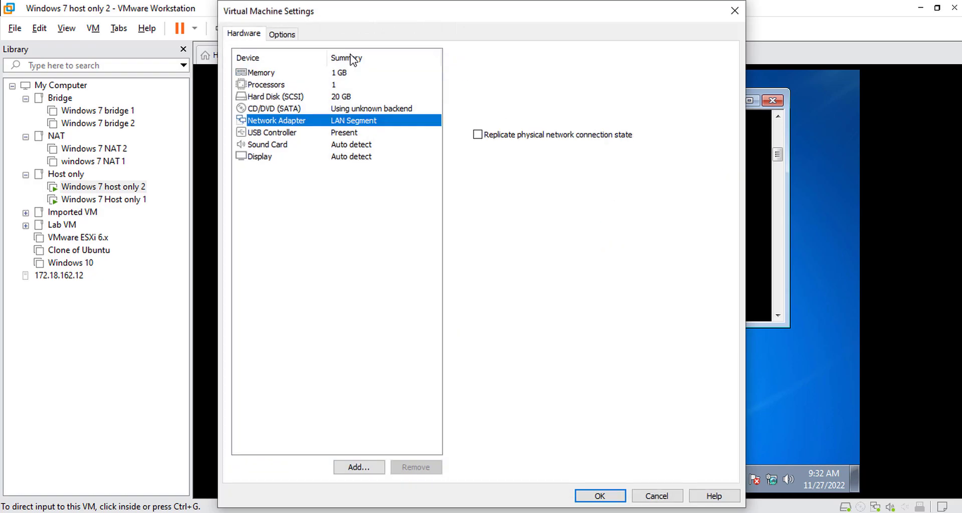
{"action": "key", "text": "Escape"}
Step: Set the network adapter of Windows 7 Host only 1 to LAN Segment 2 and save the settings
{"action": "key", "text": "ctrl+Tab"}
{"action": "key", "text": "shift+F10"}
{"action": "key", "text": "Down"}
{"action": "key", "text": "Down"}
{"action": "key", "text": "Down"}
{"action": "key", "text": "Down"}
{"action": "key", "text": "Down"}
{"action": "key", "text": "Down"}
{"action": "key", "text": "Down"}
{"action": "key", "text": "Down"}
{"action": "key", "text": "Down"}
{"action": "key", "text": "Down"}
{"action": "key", "text": "Return"}
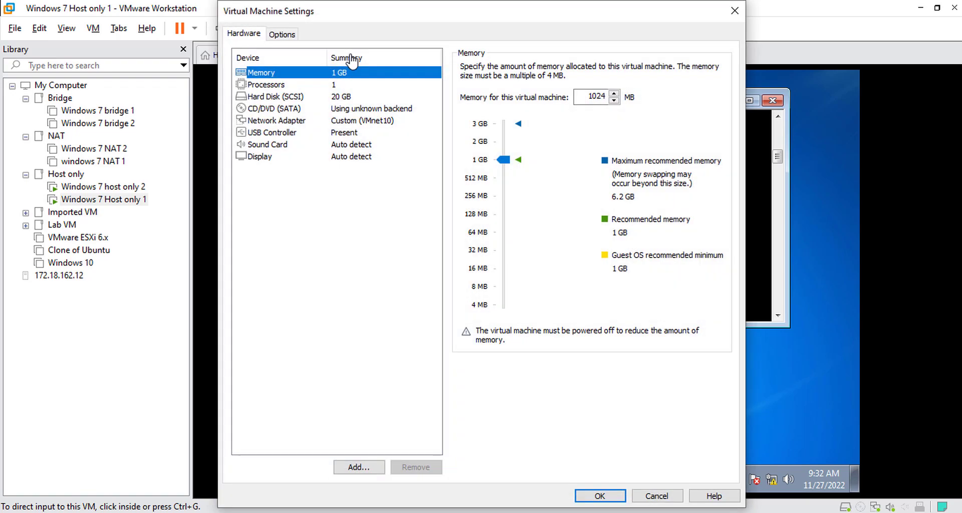
{"action": "key", "text": "Down"}
{"action": "key", "text": "Down"}
{"action": "key", "text": "Down"}
{"action": "key", "text": "Down"}
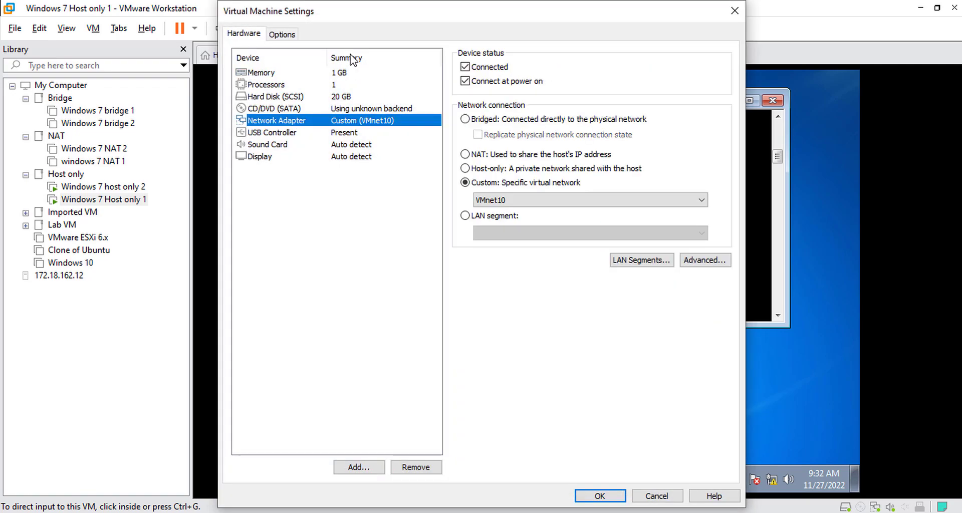
{"action": "key", "text": "alt+l"}
{"action": "key", "text": "alt+Down"}
{"action": "key", "text": "Down"}
{"action": "key", "text": "Return"}
{"action": "key", "text": "Return"}
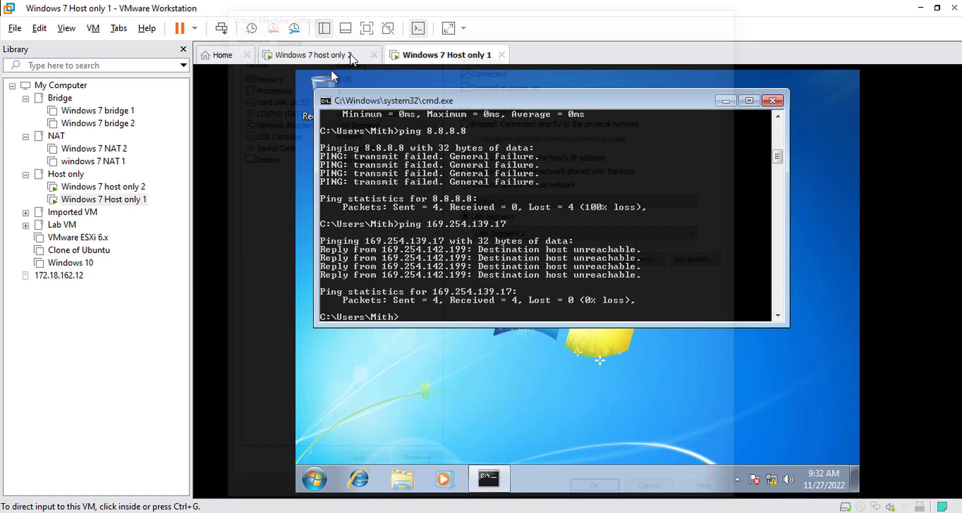
Step: Ping 169.254.139.17 from Windows 7 Host only 1 to test connectivity between the two LAN segments
{"action": "key", "text": "ctrl+g"}
{"action": "key", "text": "Up"}
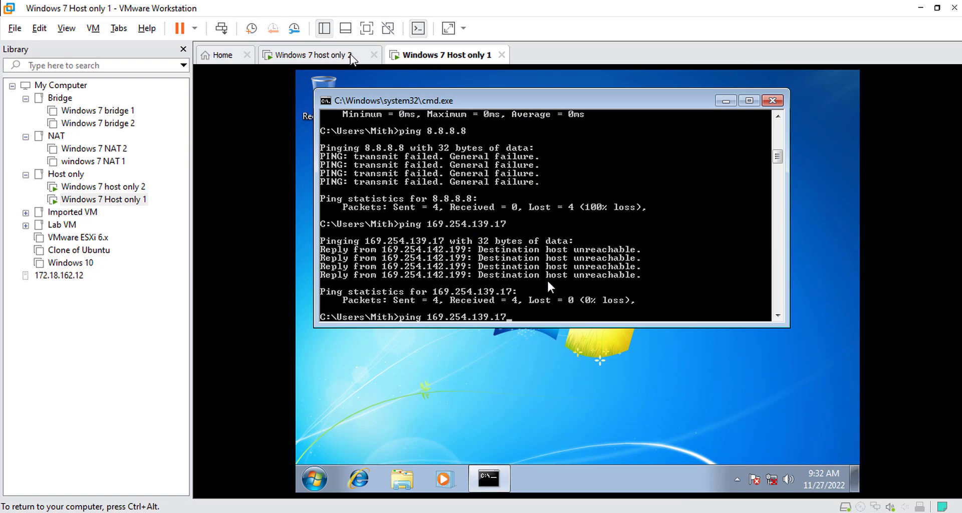
{"action": "key", "text": "Return"}
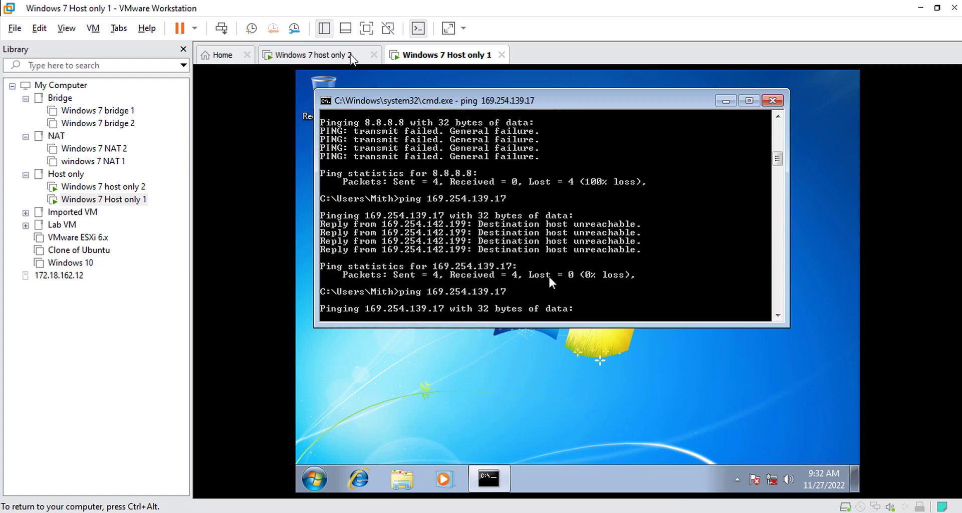
Step: Ping 169.254.142.199 from Windows 7 host only 2 to test connectivity between the LAN segments in the opposite direction
{"action": "left_click", "coordinate": [352, 57]}
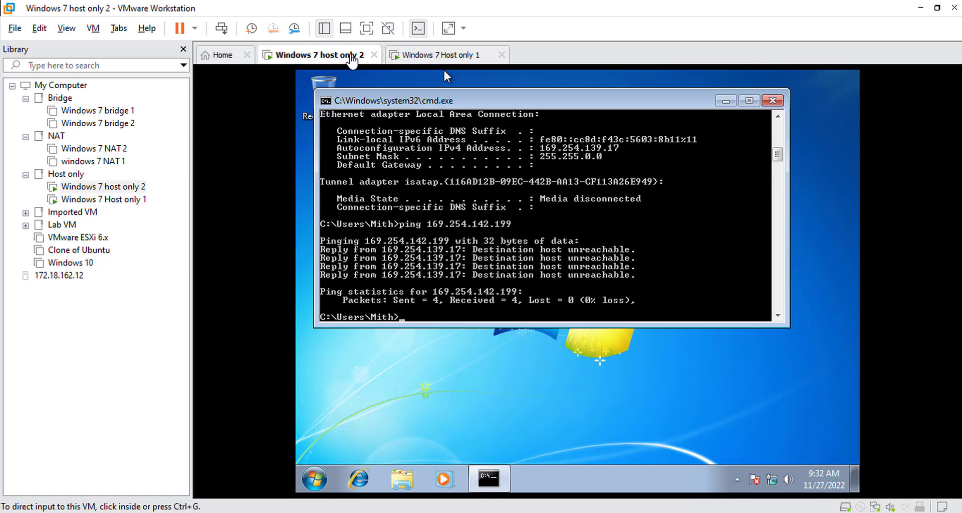
{"action": "key", "text": "ctrl+g"}
{"action": "key", "text": "Up"}
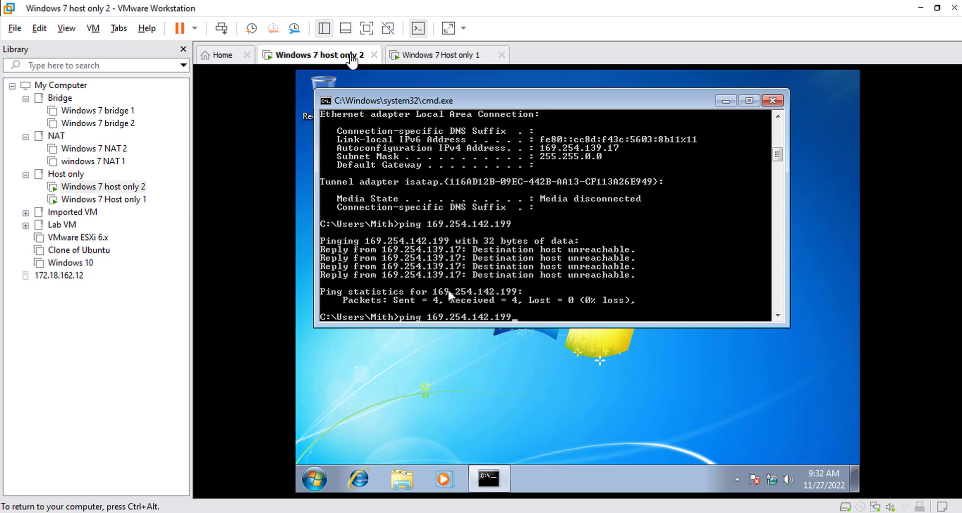
{"action": "key", "text": "Return"}
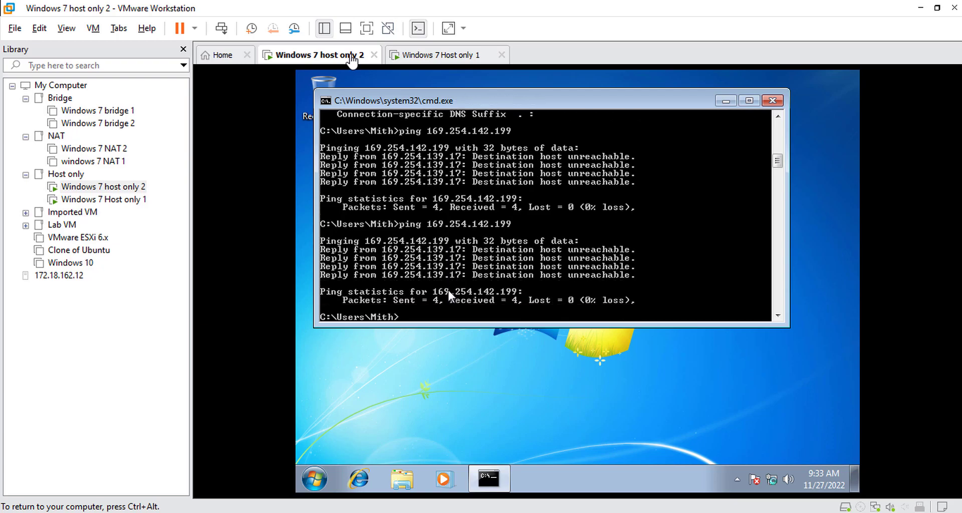
Step: Set the network adapter of Windows 7 Host only 1 to LAN Segment 1 and save the settings
{"action": "key", "text": "ctrl+alt"}
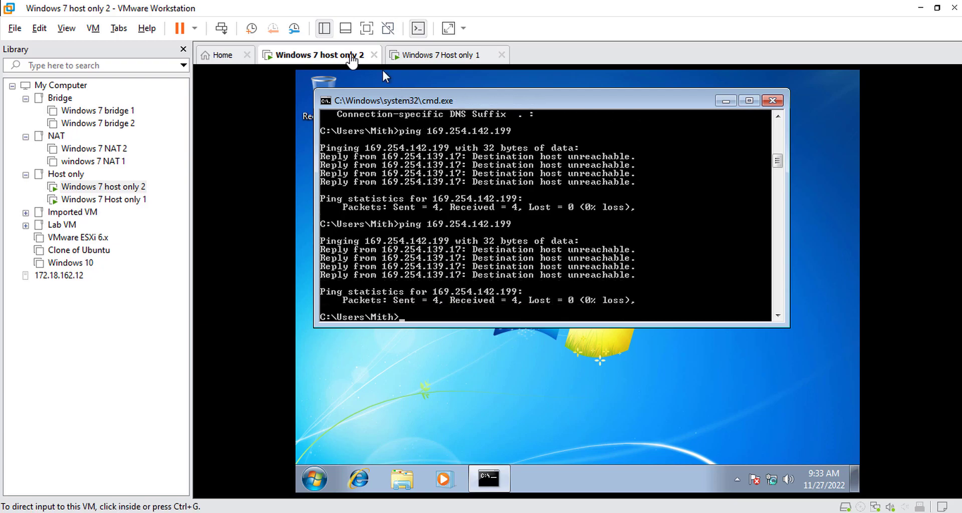
{"action": "left_click", "coordinate": [441, 55]}
{"action": "left_click", "coordinate": [352, 59]}
{"action": "left_click", "coordinate": [444, 55]}
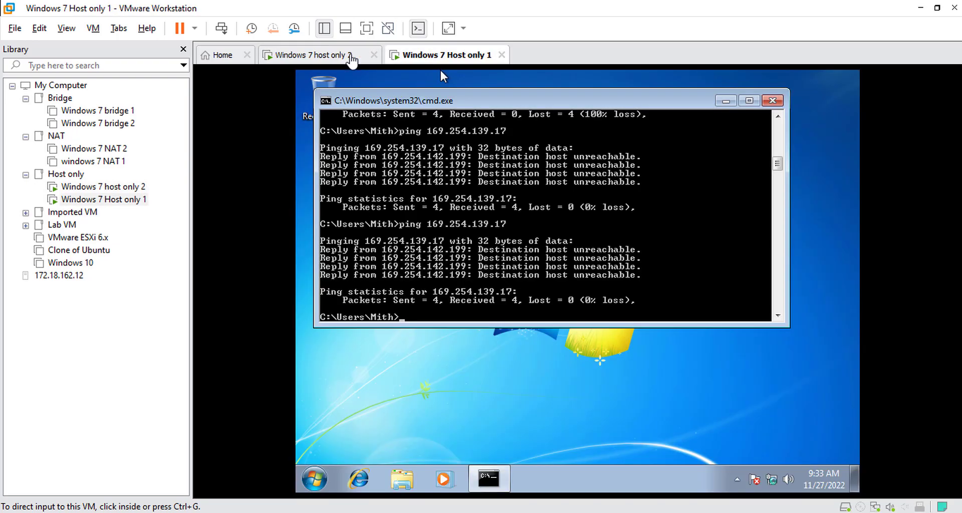
{"action": "right_click", "coordinate": [444, 56]}
{"action": "key", "text": "Return"}
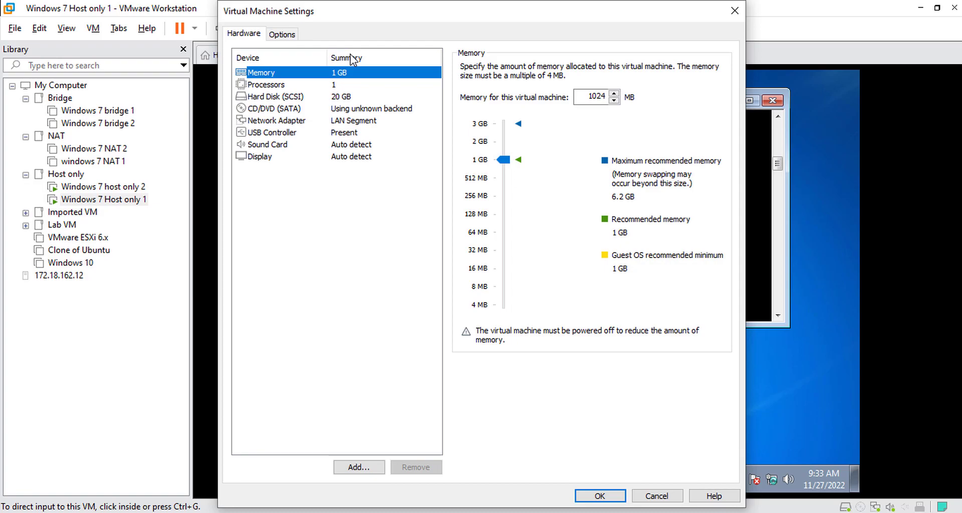
{"action": "key", "text": "Down"}
{"action": "key", "text": "Down"}
{"action": "key", "text": "Down"}
{"action": "key", "text": "Down"}
{"action": "key", "text": "Tab"}
{"action": "key", "text": "Tab"}
{"action": "key", "text": "alt+Down"}
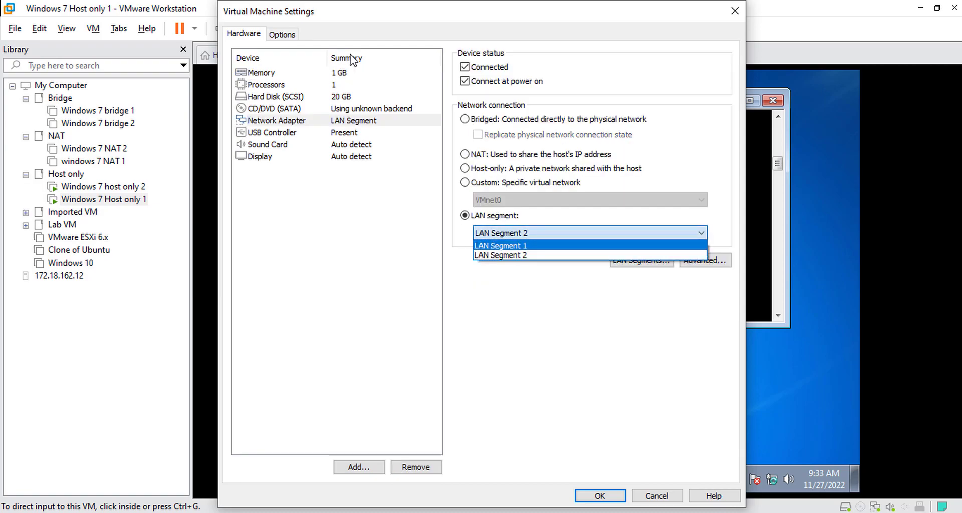
{"action": "key", "text": "Return"}
{"action": "key", "text": "Return"}
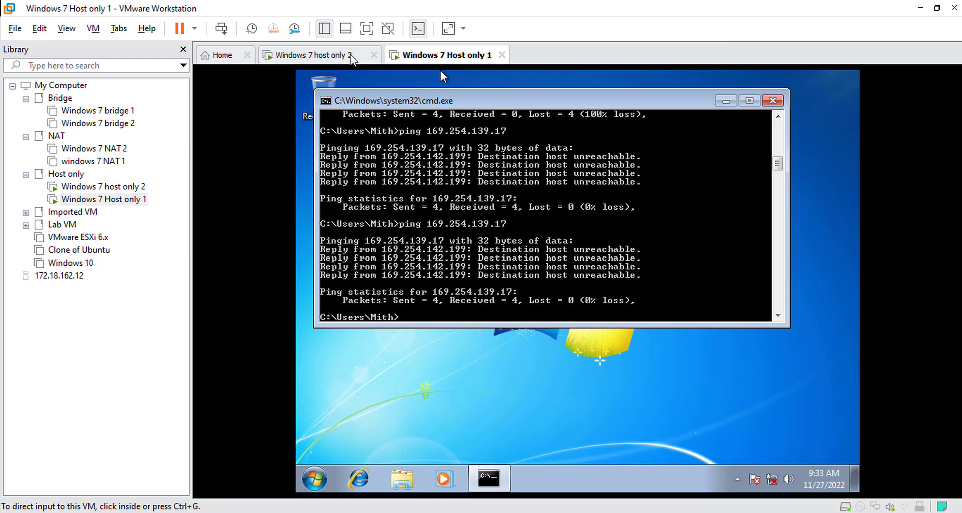
Step: Ping 169.254.139.17 twice from Windows 7 Host only 1 to test connectivity within the shared LAN segment
{"action": "left_click", "coordinate": [440, 75]}
{"action": "key", "text": "Up"}
{"action": "key", "text": "Return"}
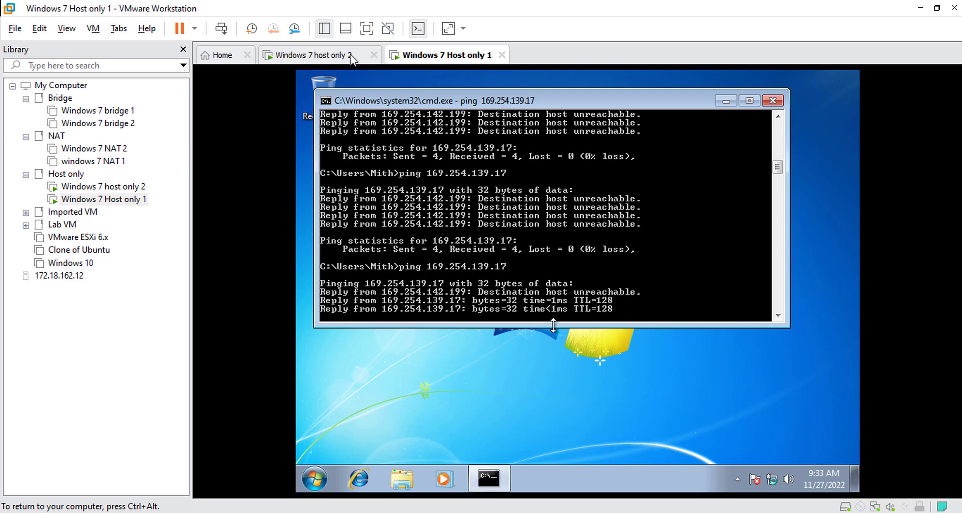
{"action": "key", "text": "Up"}
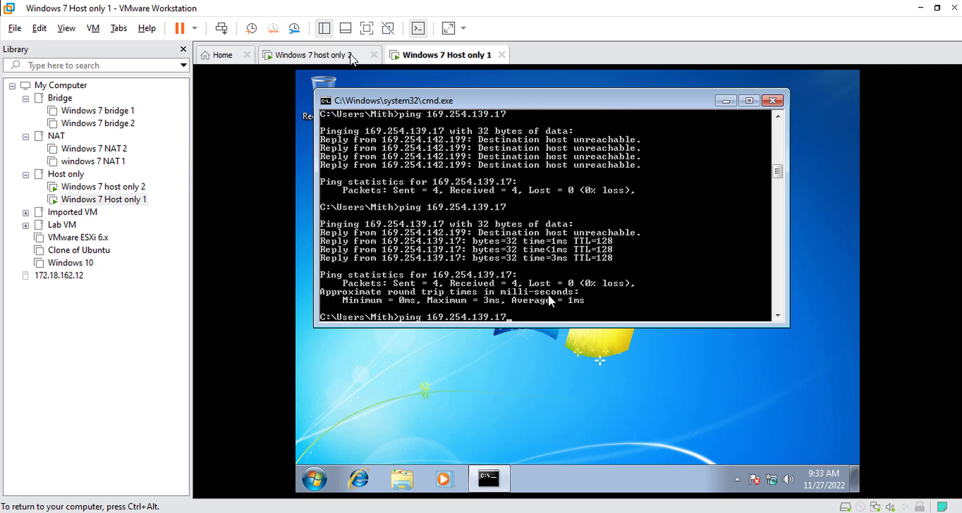
{"action": "key", "text": "Return"}
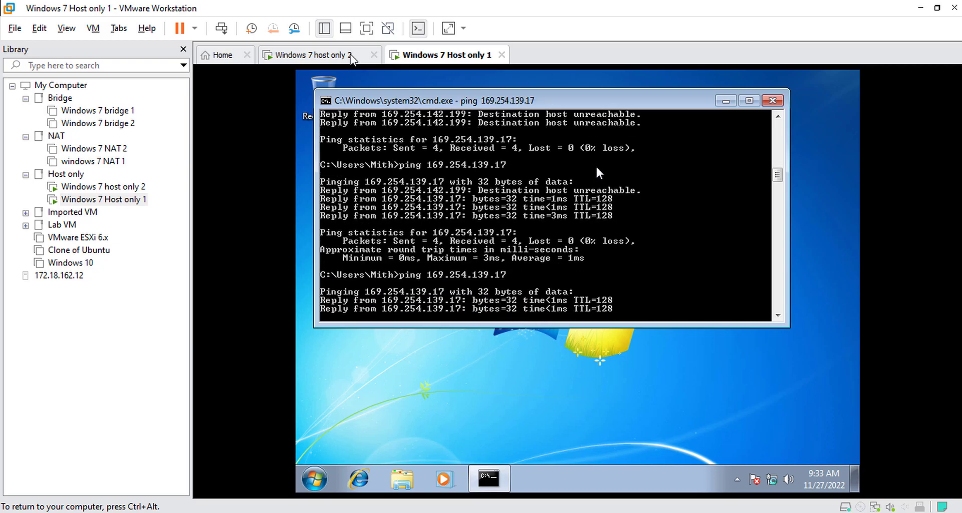
Step: Ping 169.254.142.199 from Windows 7 host only 2 to test the shared LAN segment in the opposite direction
{"action": "left_click", "coordinate": [351, 56]}
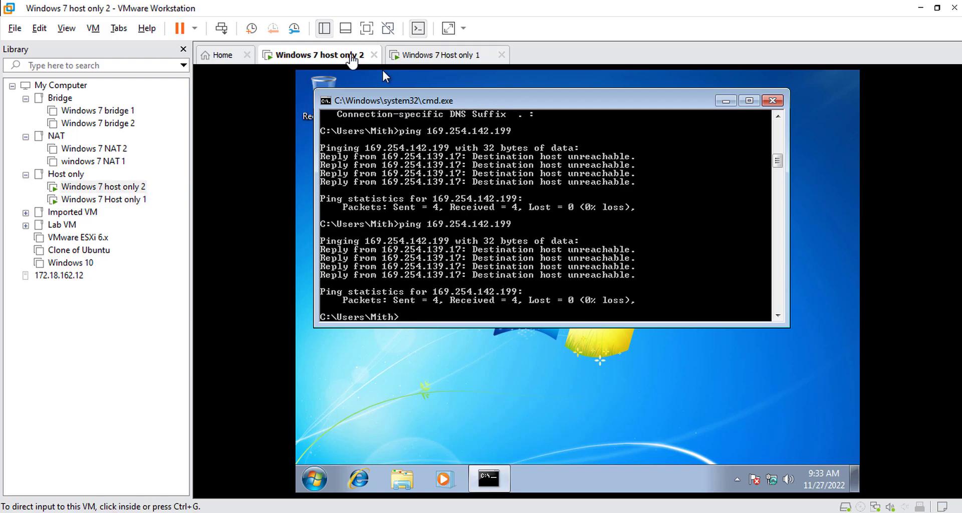
{"action": "left_click", "coordinate": [455, 312]}
{"action": "key", "text": "Up"}
{"action": "key", "text": "Return"}
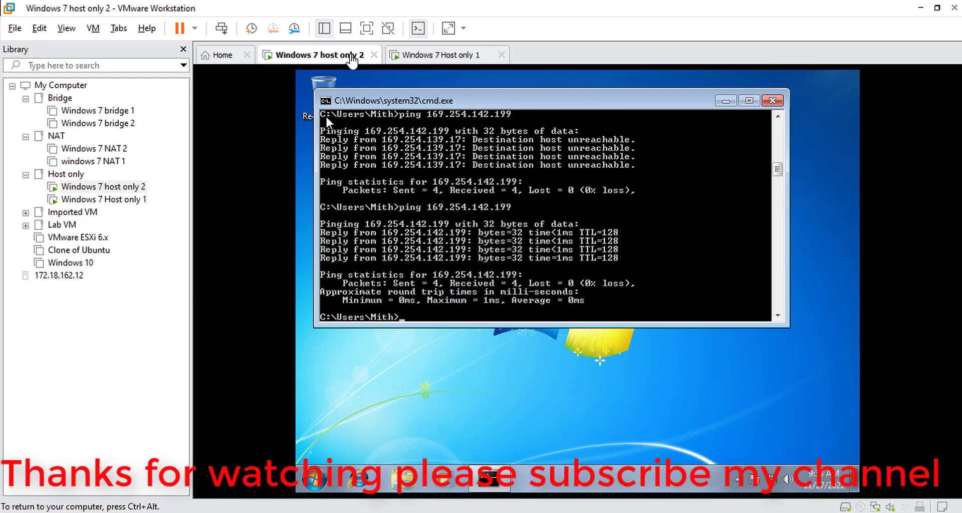
Step: Review the network adapter settings of Windows 7 host only 2 and the Virtual Network Editor, closing both without changes
{"action": "key", "text": "ctrl+alt"}
{"action": "right_click", "coordinate": [352, 59]}
{"action": "left_click", "coordinate": [335, 245]}
{"action": "key", "text": "ctrl+alt"}
{"action": "key", "text": "ctrl+d"}
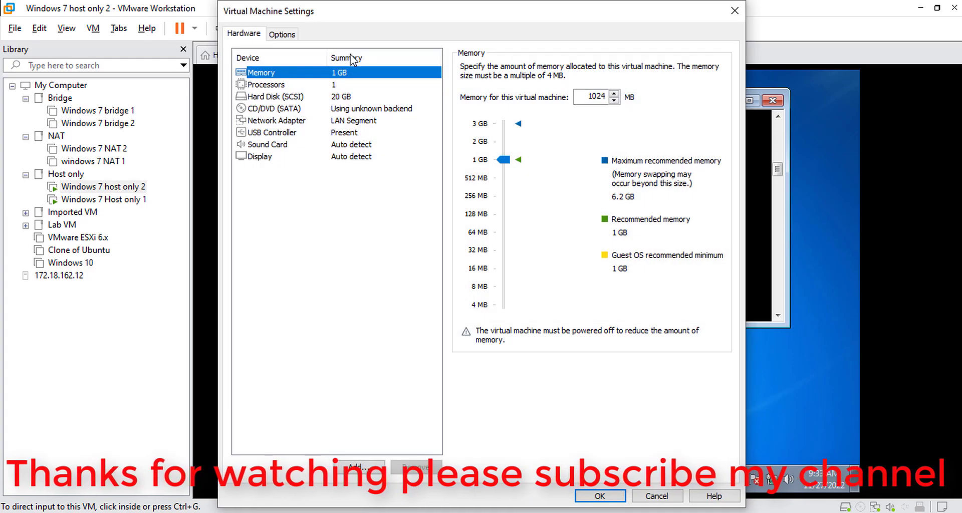
{"action": "key", "text": "Down"}
{"action": "key", "text": "Down"}
{"action": "key", "text": "Down"}
{"action": "key", "text": "Down"}
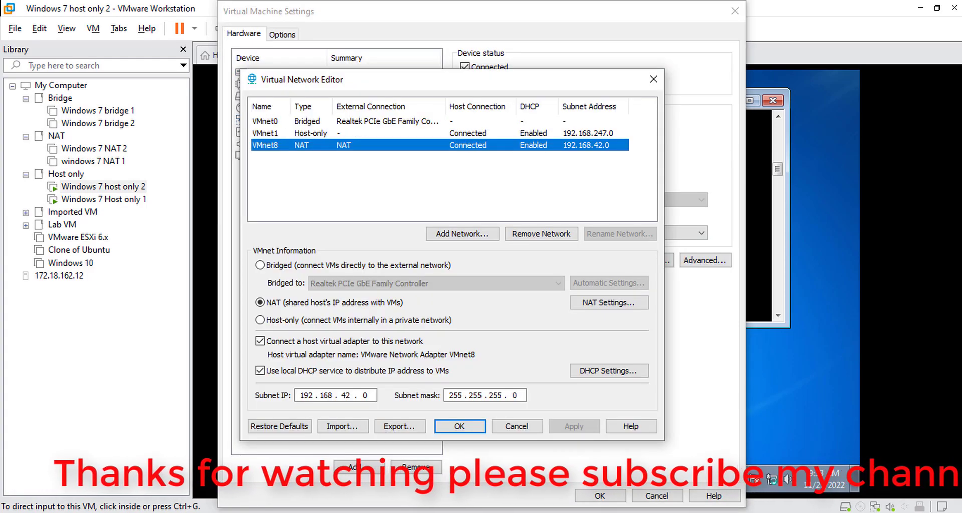
{"action": "left_click_drag", "start_coordinate": [351, 79], "coordinate": [486, 71]}
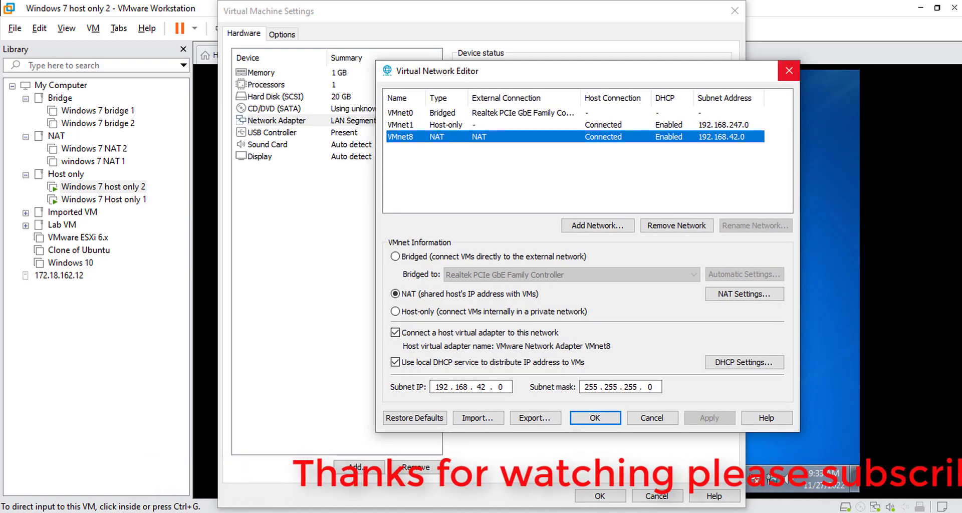
{"action": "left_click", "coordinate": [788, 70]}
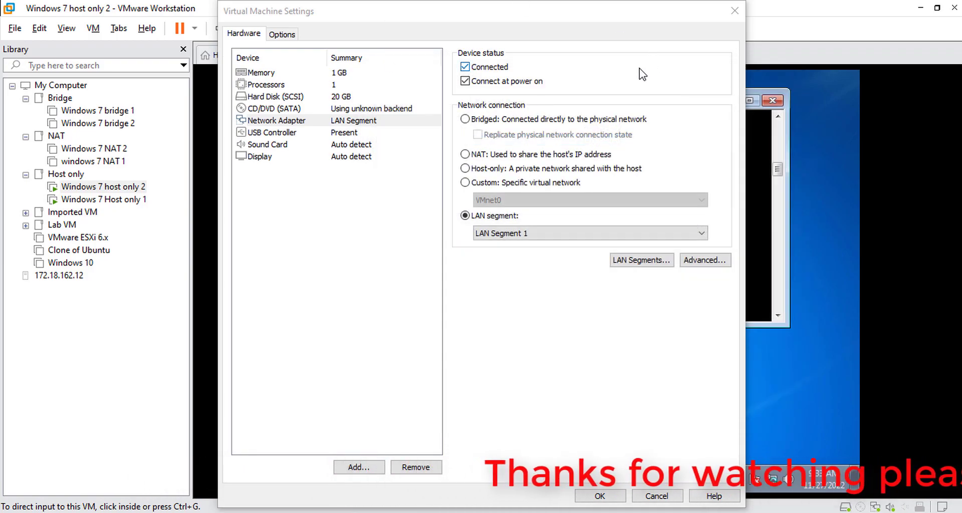
{"action": "key", "text": "Return"}
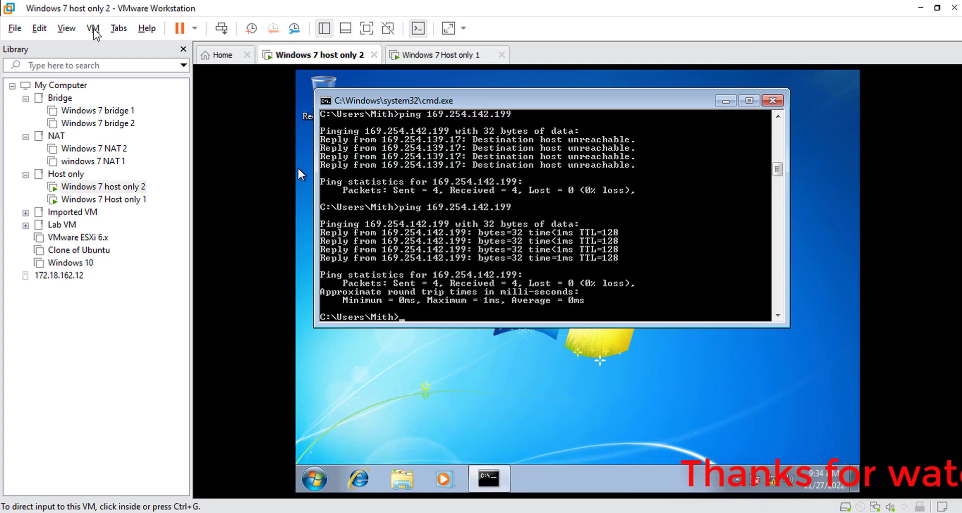